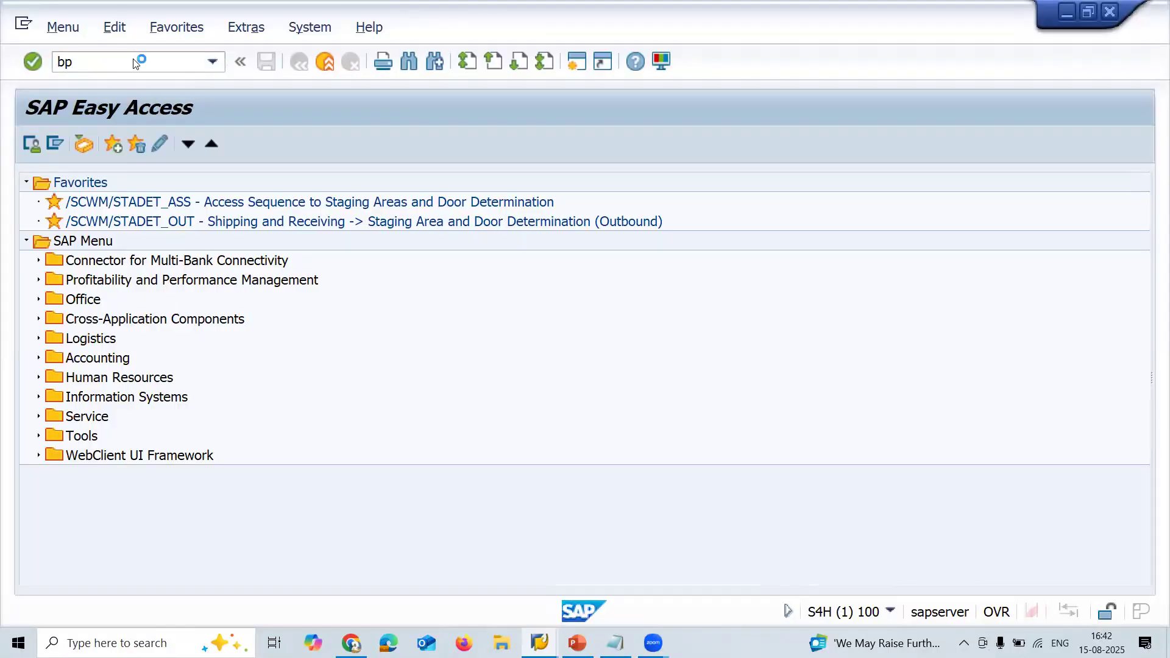
# - Open the business partner maintenance transaction BP and start creating a person with grouping Zendor Z666
pyautogui.press('Return')
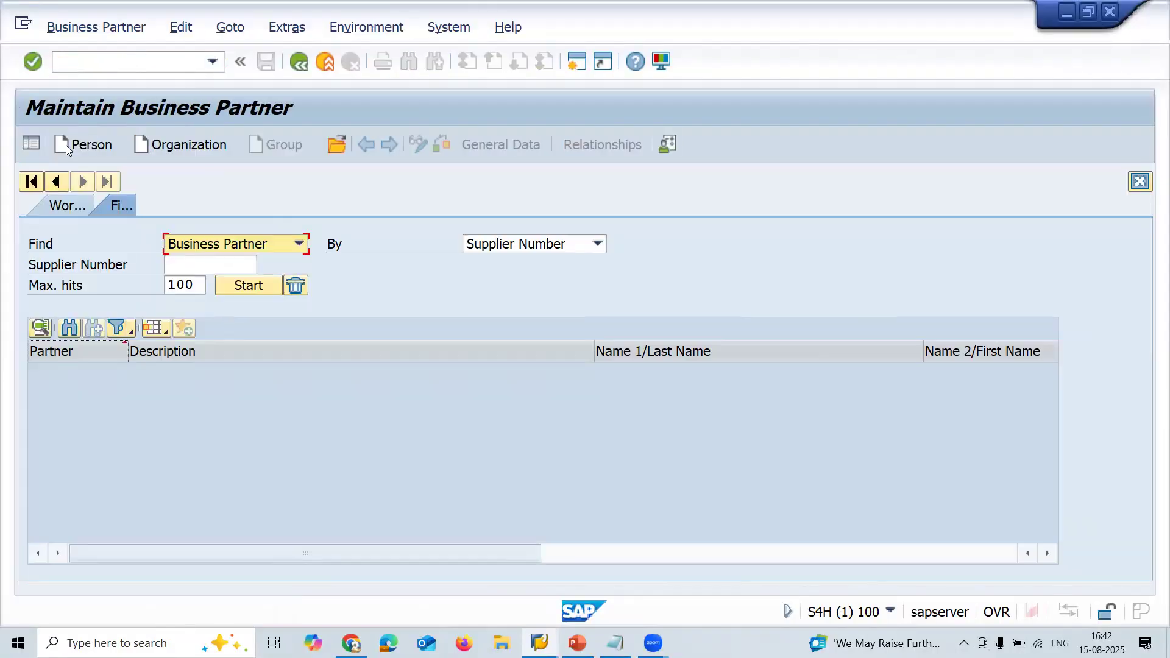
pyautogui.click(67, 145)
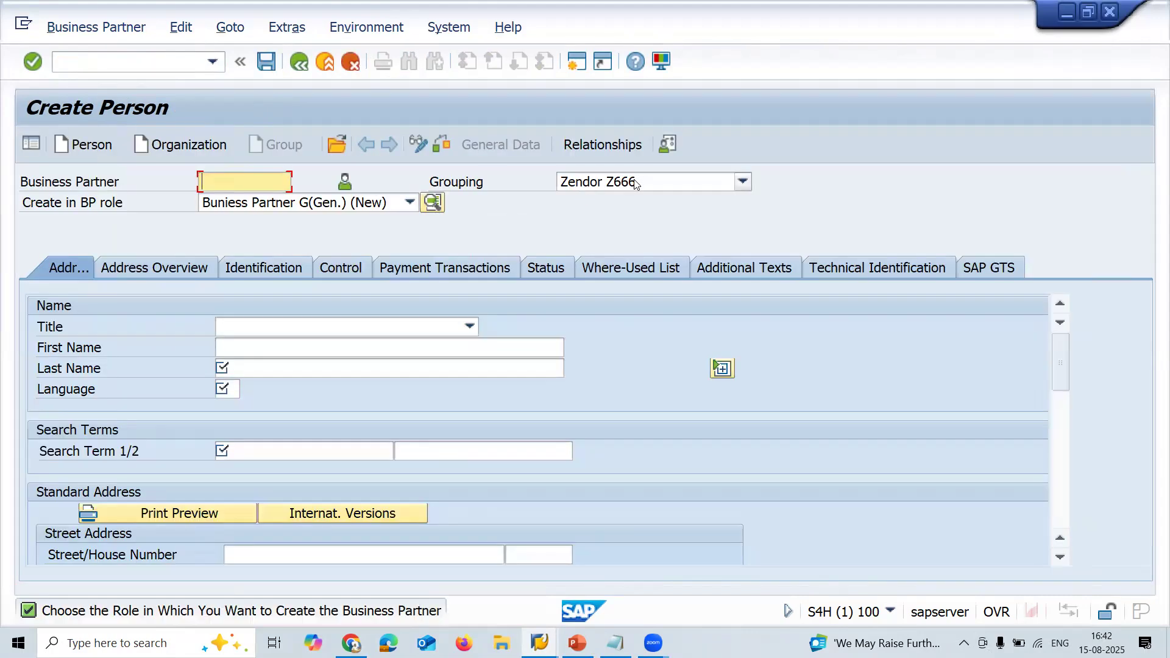
pyautogui.click(633, 179)
pyautogui.click(634, 179)
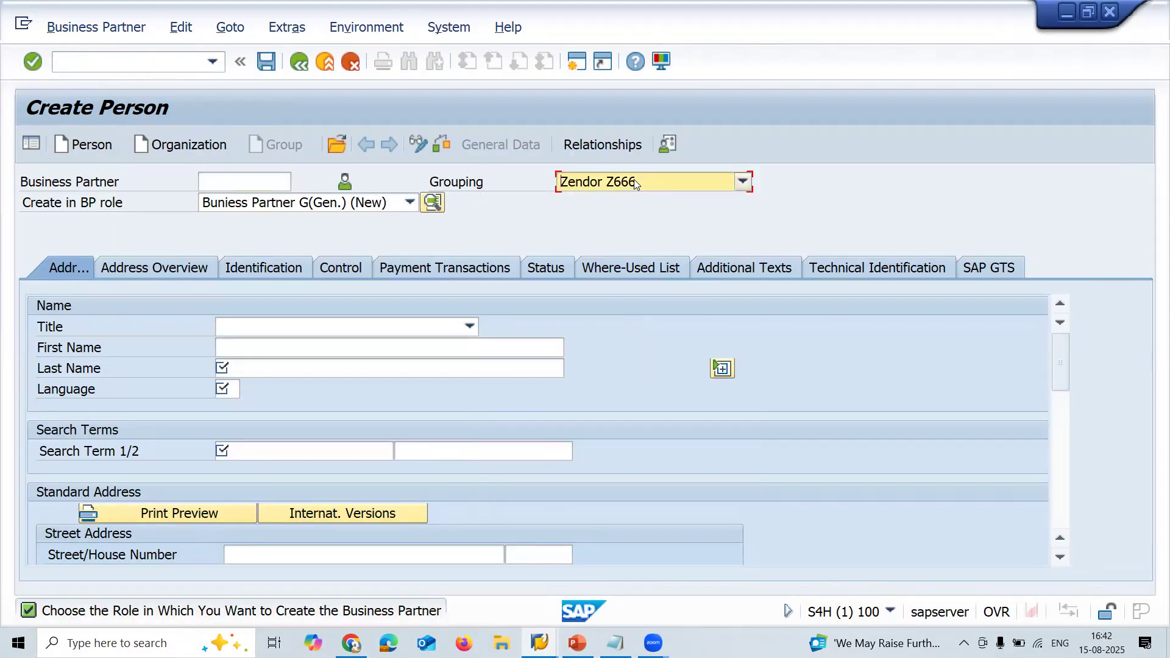
pyautogui.click(651, 181)
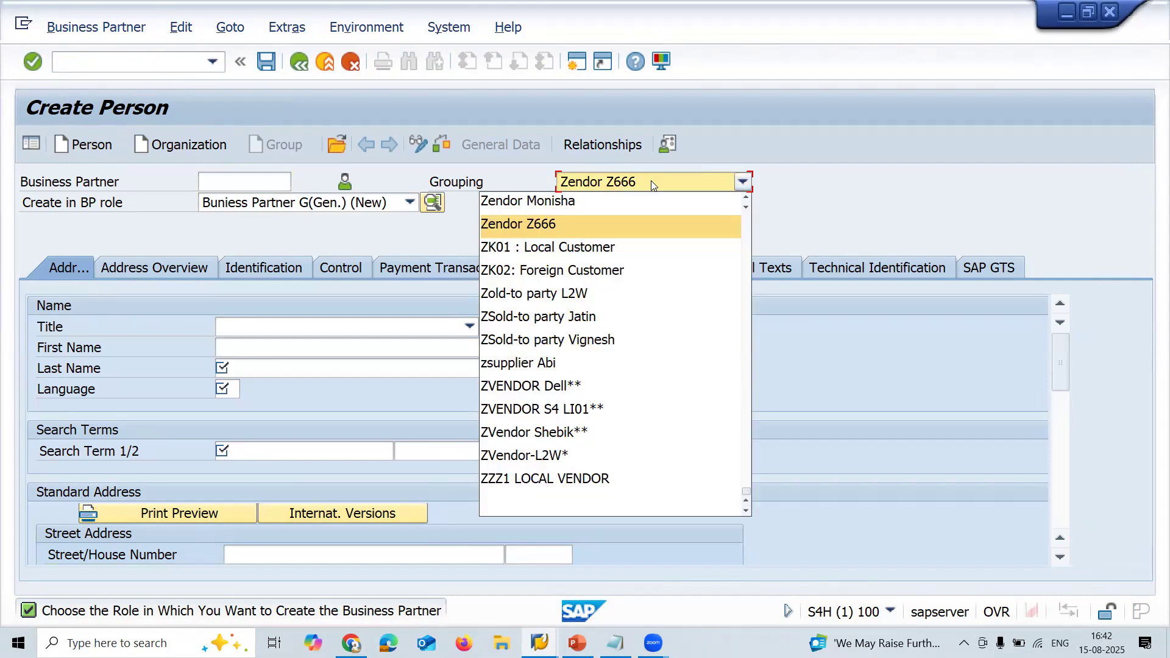
pyautogui.click(651, 180)
pyautogui.click(650, 181)
pyautogui.click(651, 181)
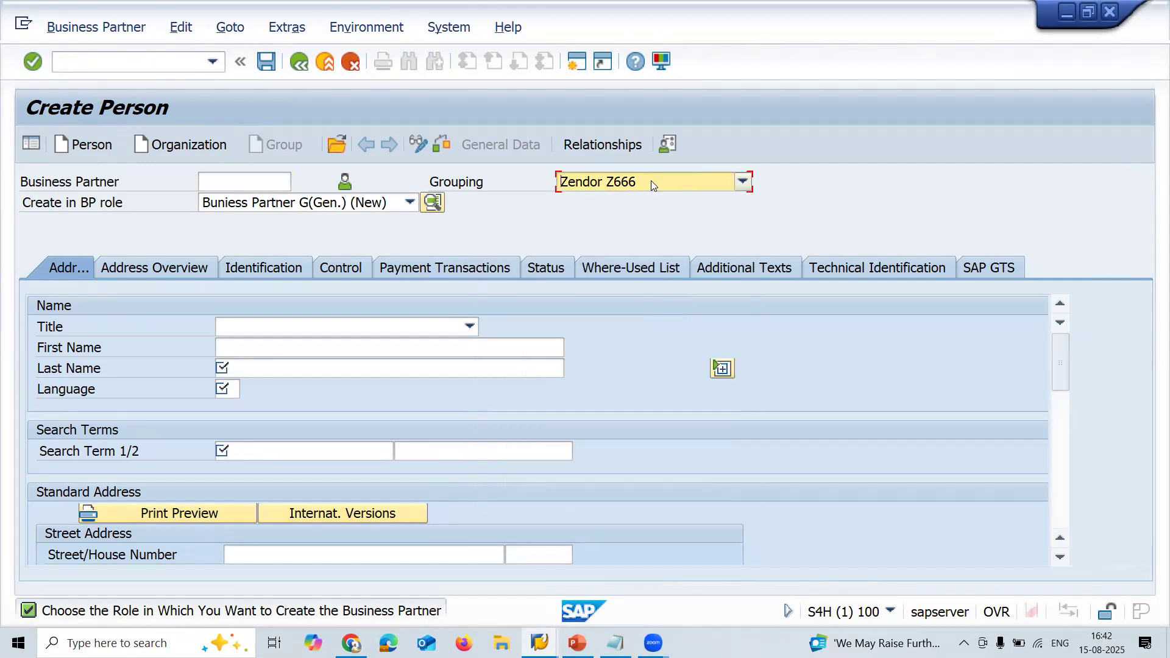
# - Enter FFH INDS as both the first name and the last name of the new business partner
pyautogui.click(339, 355)
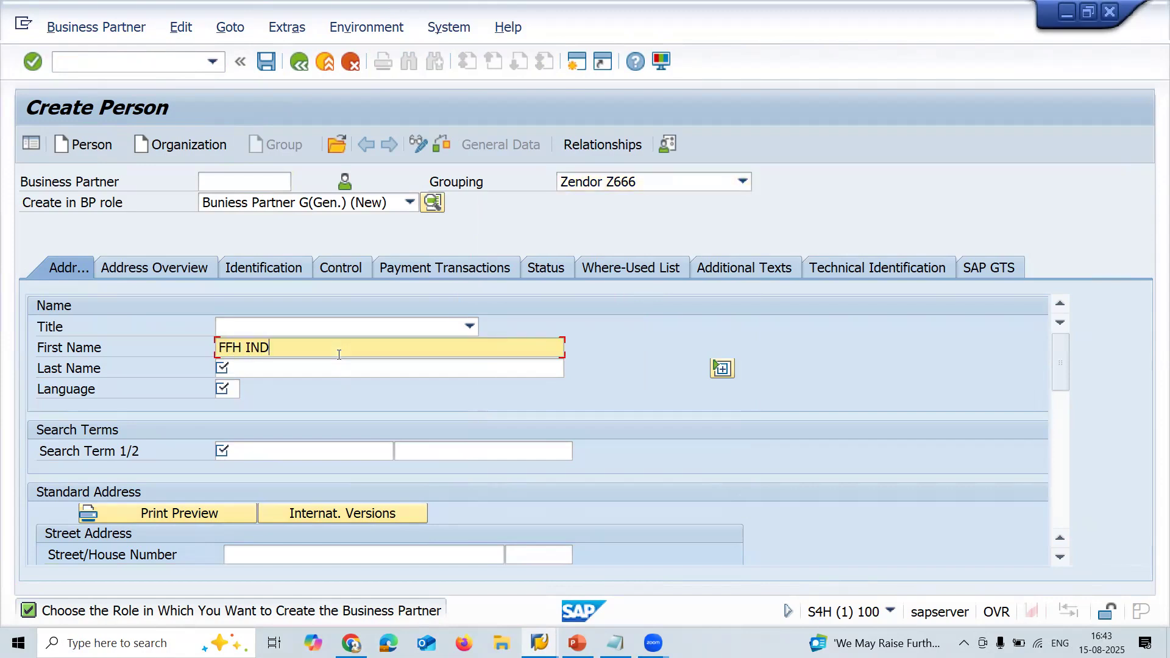
pyautogui.hotkey('shift', 'Left')
pyautogui.hotkey('shift', 'Left')
pyautogui.hotkey('shift', 'Left')
pyautogui.hotkey('shift', 'Left')
pyautogui.hotkey('shift', 'Left')
pyautogui.hotkey('shift', 'Left')
pyautogui.hotkey('shift', 'Left')
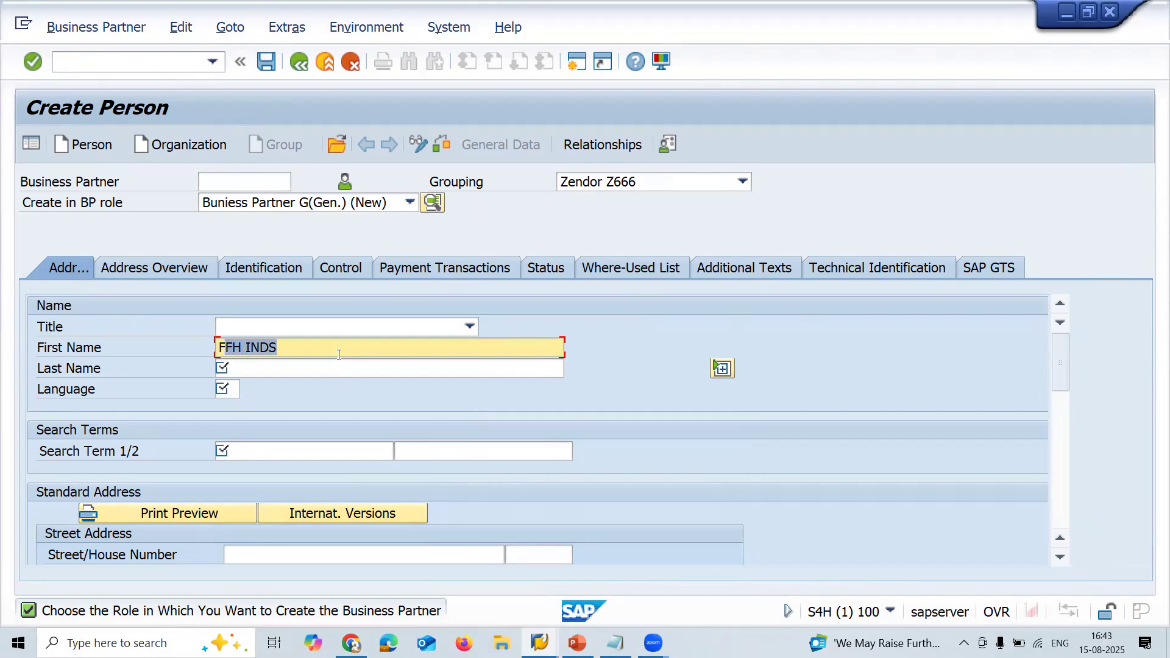
pyautogui.press('Tab')
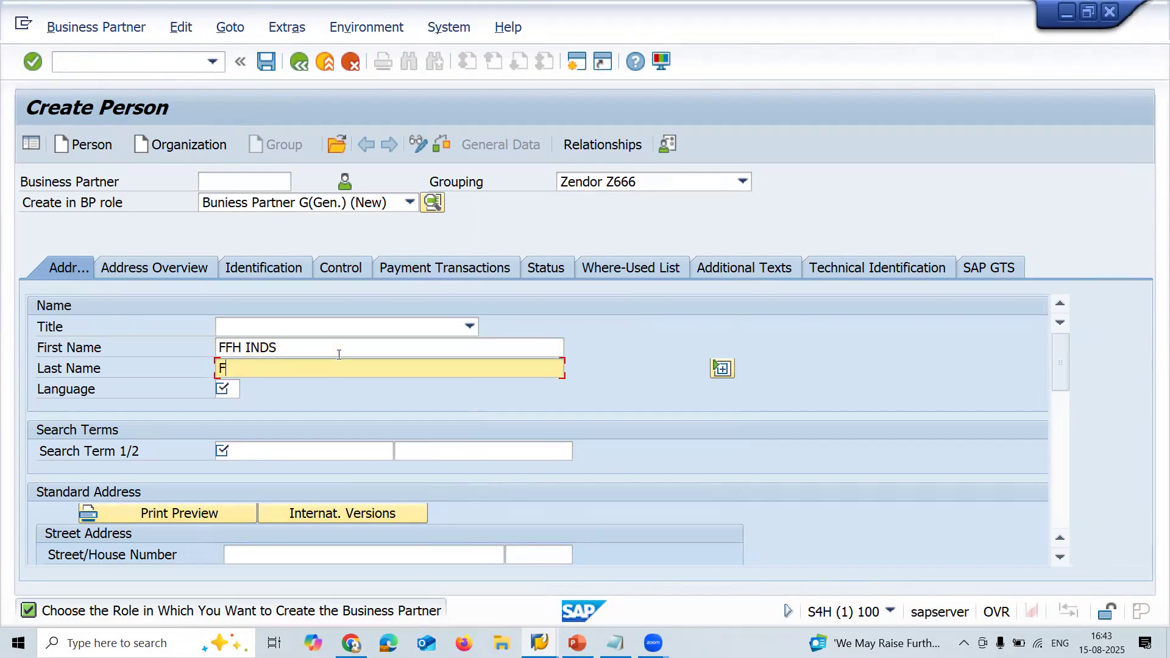
pyautogui.write('FFH INDS')
# - Set the business partner's language to EN and the first search term to FFH
pyautogui.press('Tab')
pyautogui.press('space')
pyautogui.press('Down')
pyautogui.press('Return')
pyautogui.press('Tab')
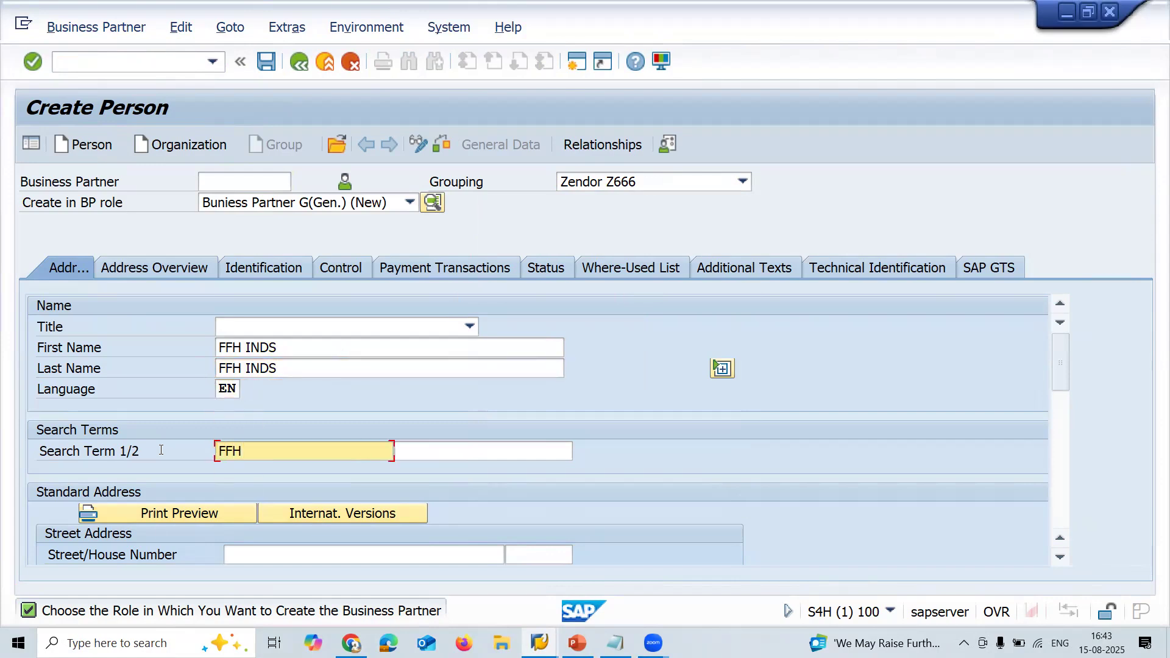
# - Set the city in the standard street address to NEW YORK
pyautogui.moveTo(1056, 374); pyautogui.dragTo(1056, 398)
pyautogui.click(487, 474)
pyautogui.press('space')
pyautogui.press('Down')
pyautogui.press('Return')
pyautogui.press('Tab')
# - Set the address country to US and choose AA as the region
pyautogui.write('US')
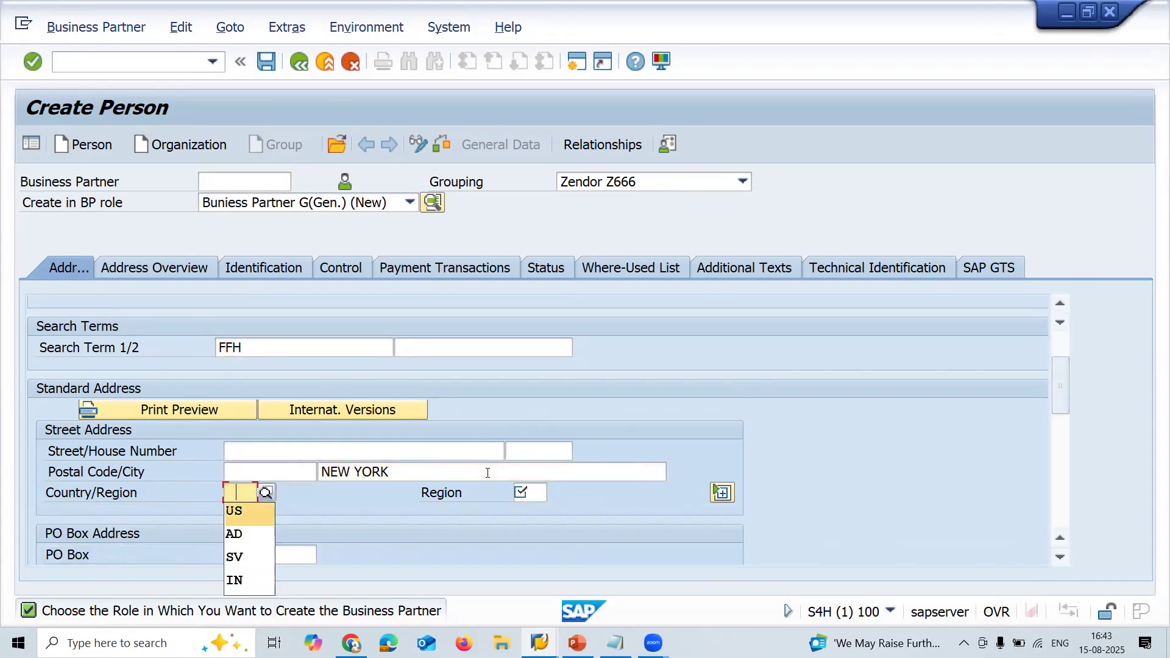
pyautogui.click(267, 492)
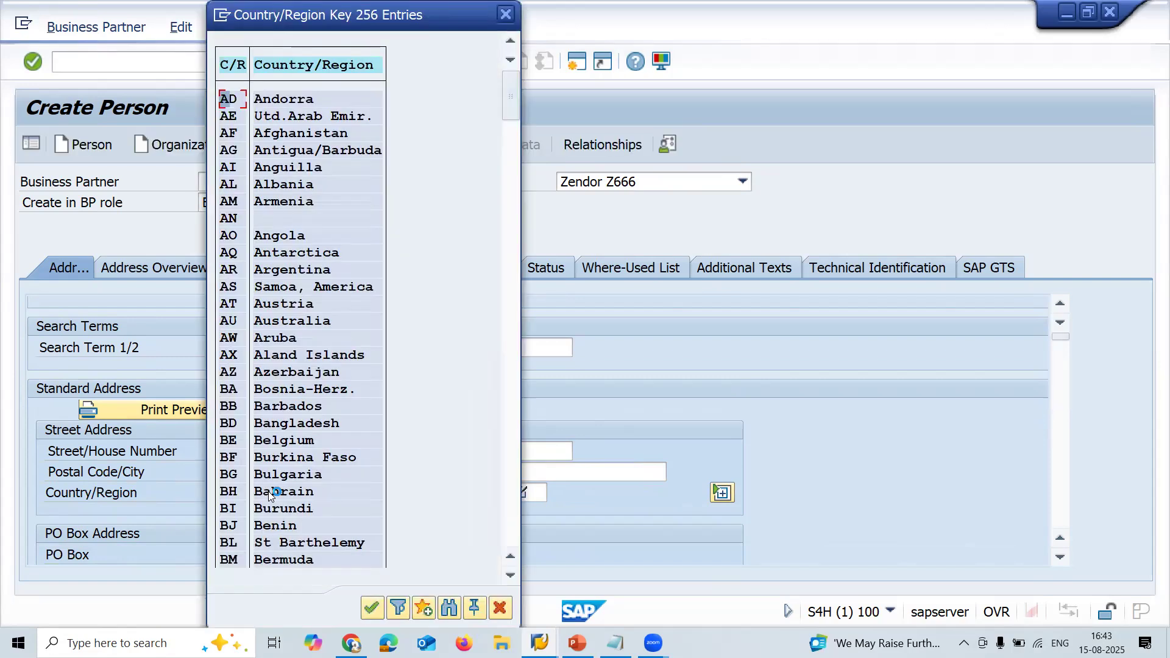
pyautogui.press('Escape')
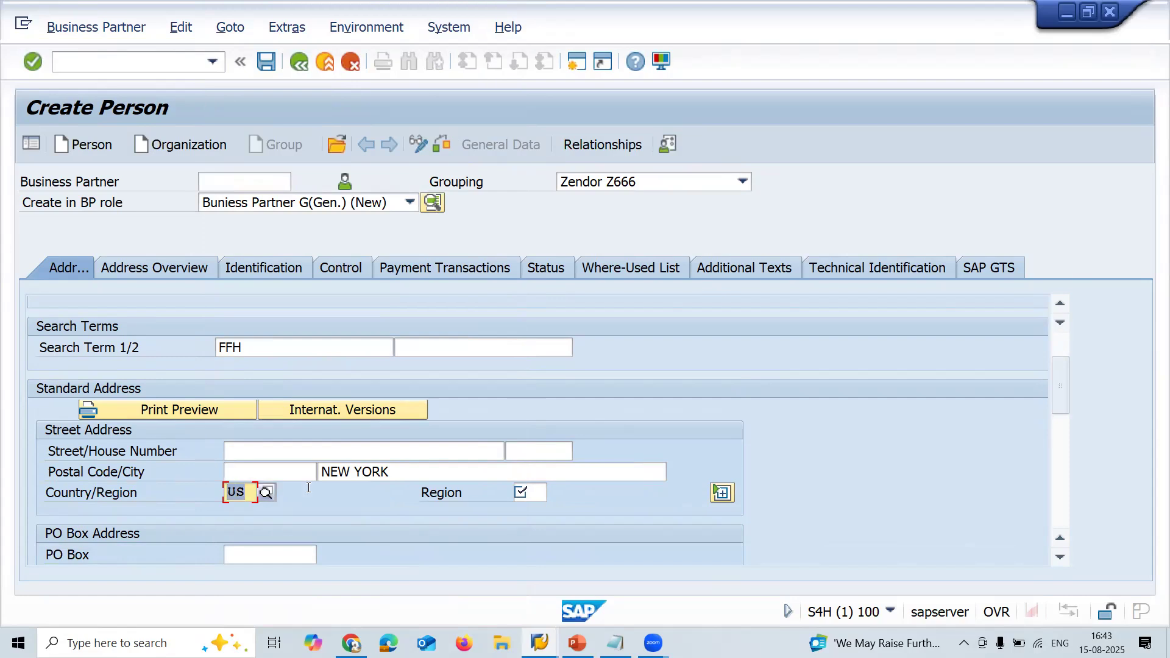
pyautogui.click(527, 490)
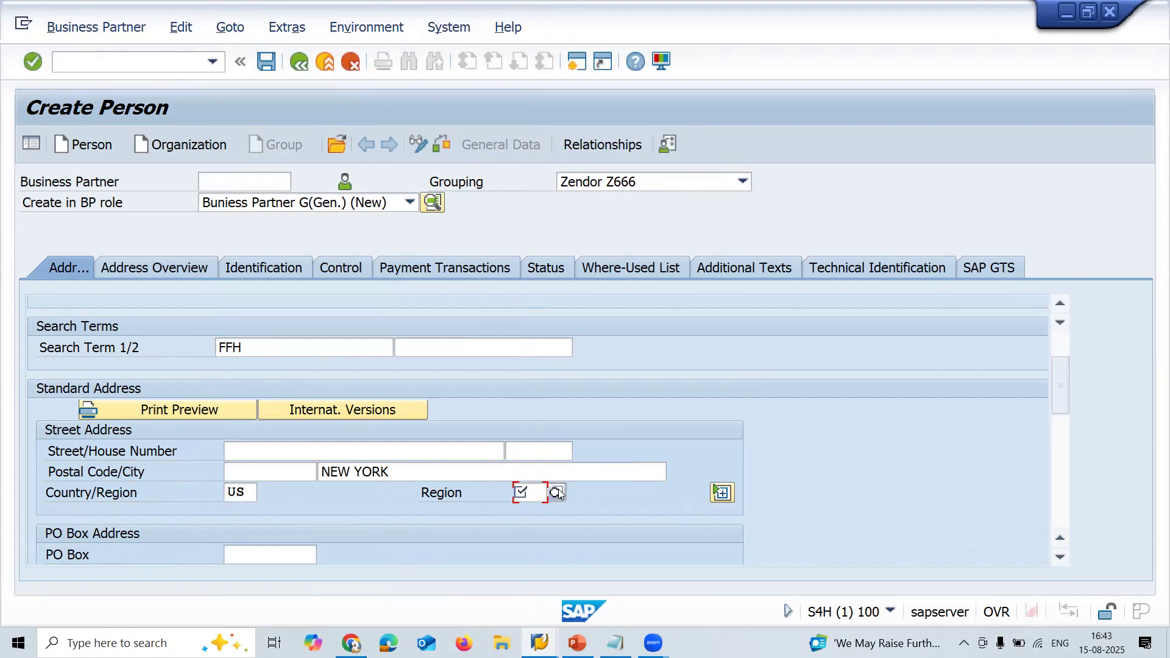
pyautogui.click(557, 493)
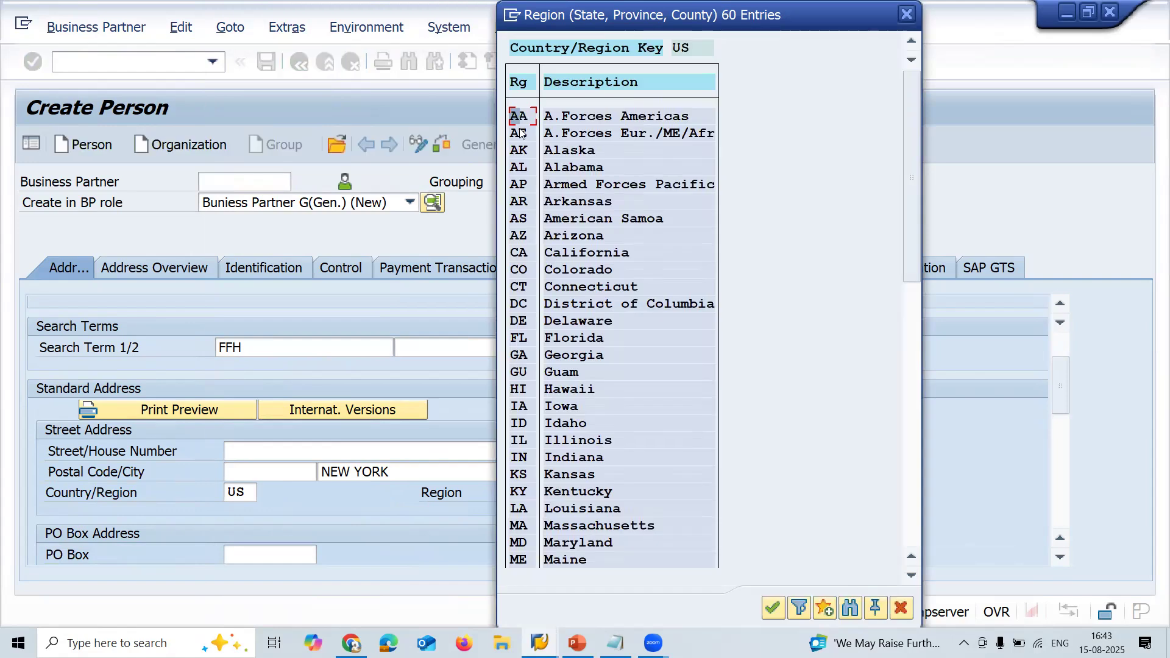
pyautogui.doubleClick(518, 118)
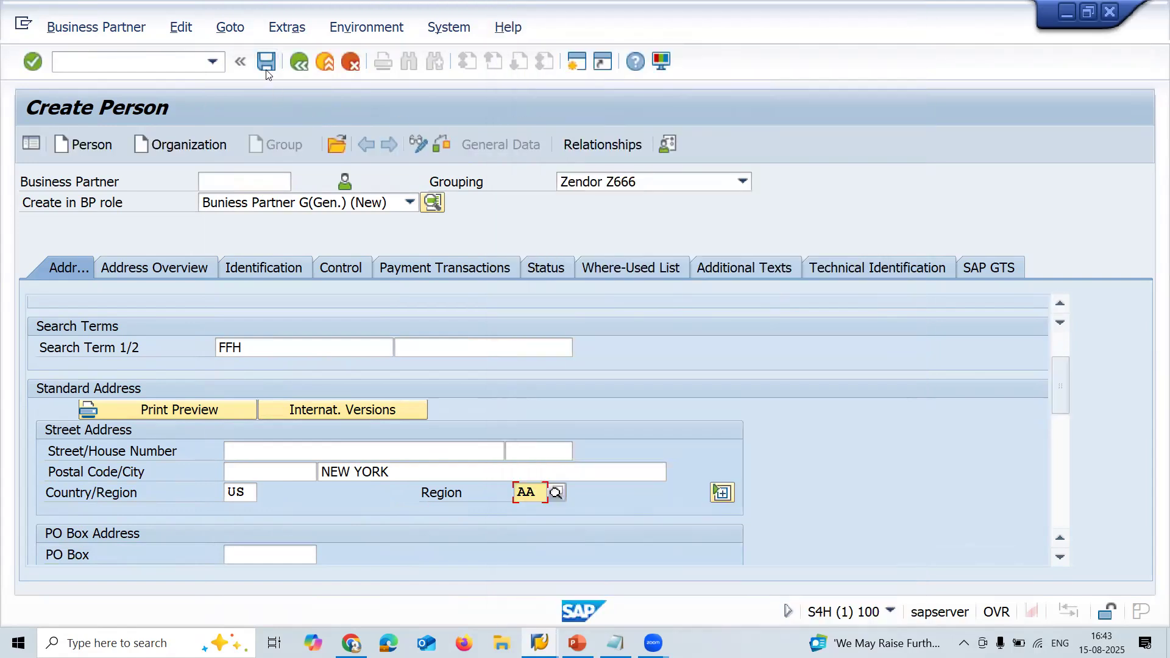
# - Set the country of origin to US in the identification data and save the new business partner
pyautogui.click(266, 70)
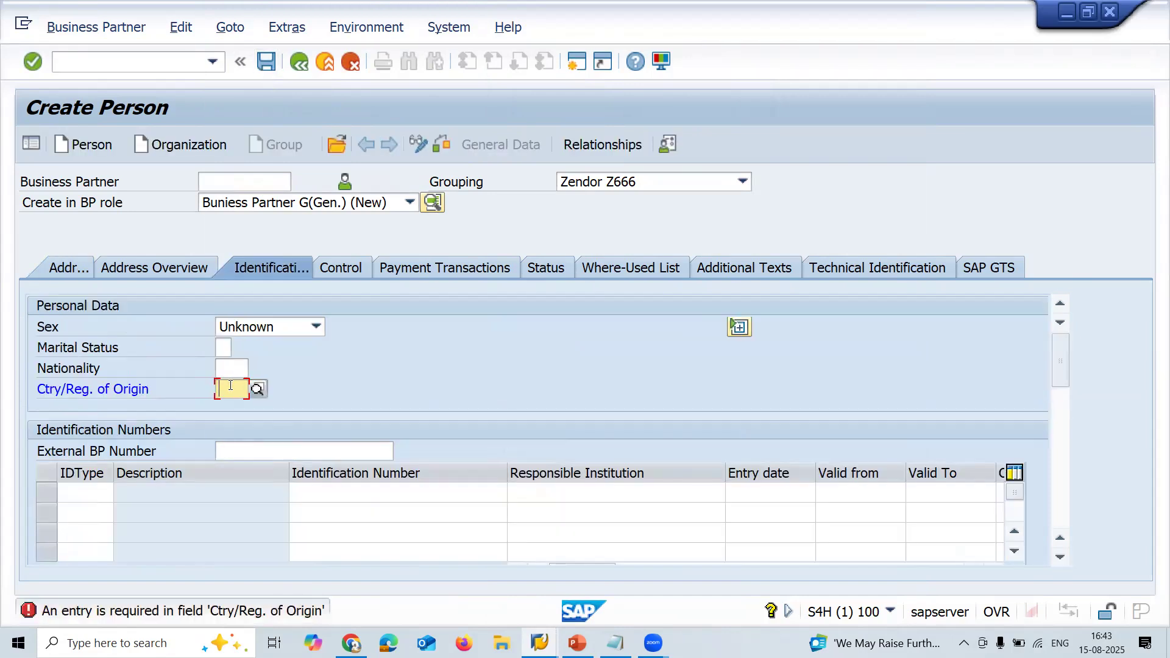
pyautogui.write('US')
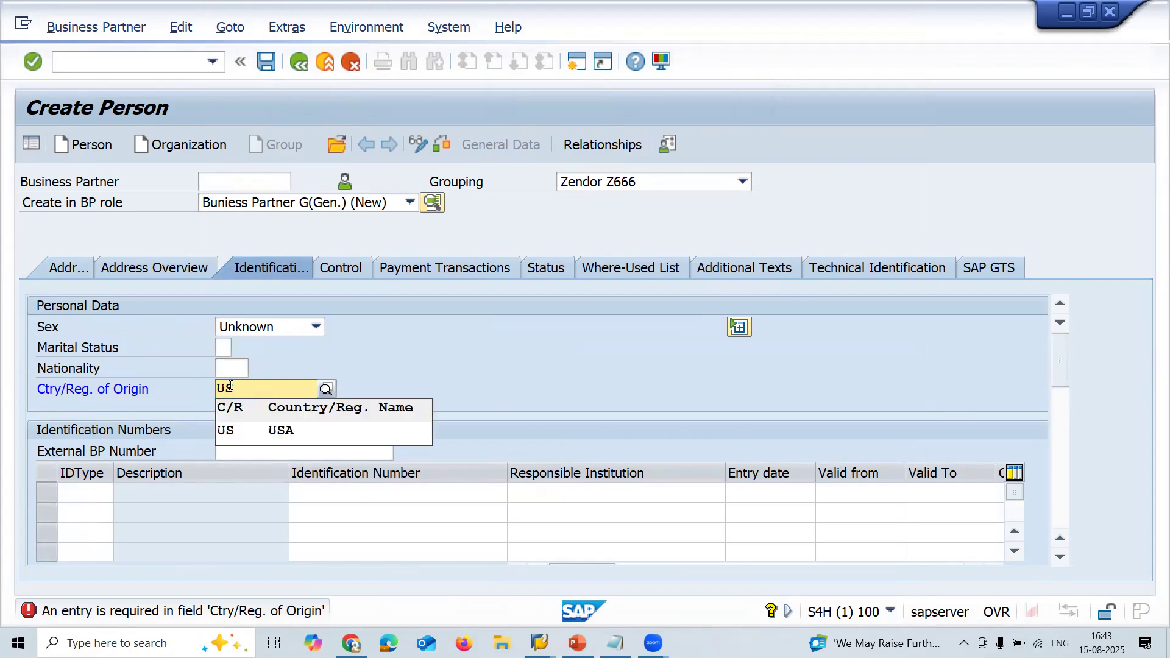
pyautogui.press('Return')
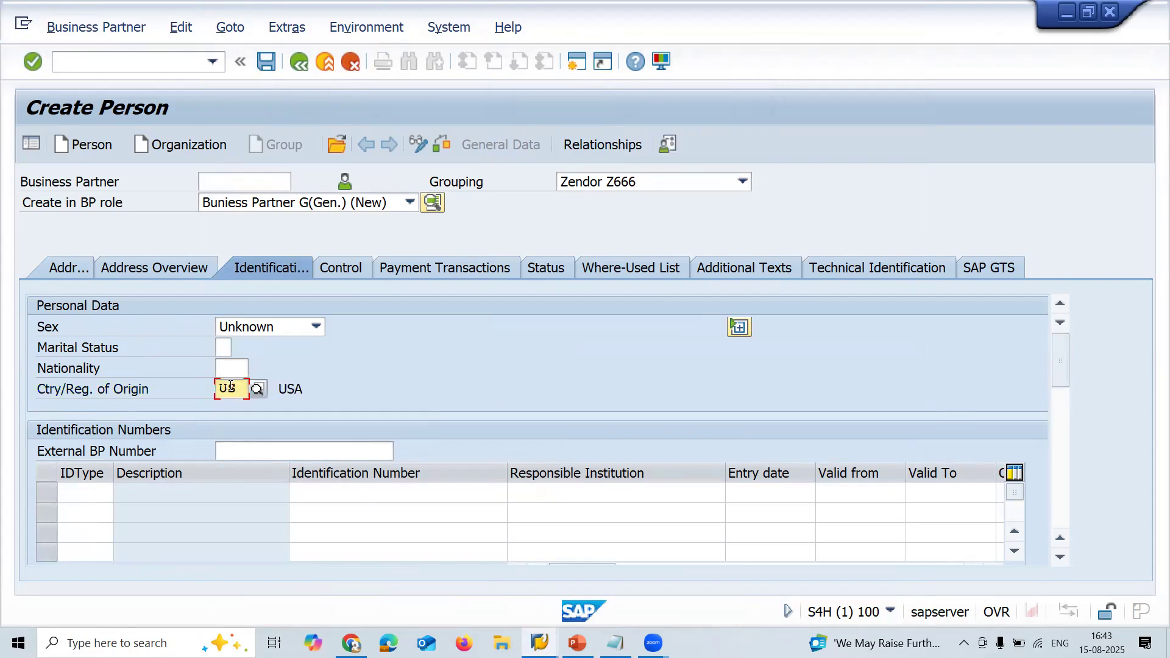
pyautogui.click(263, 61)
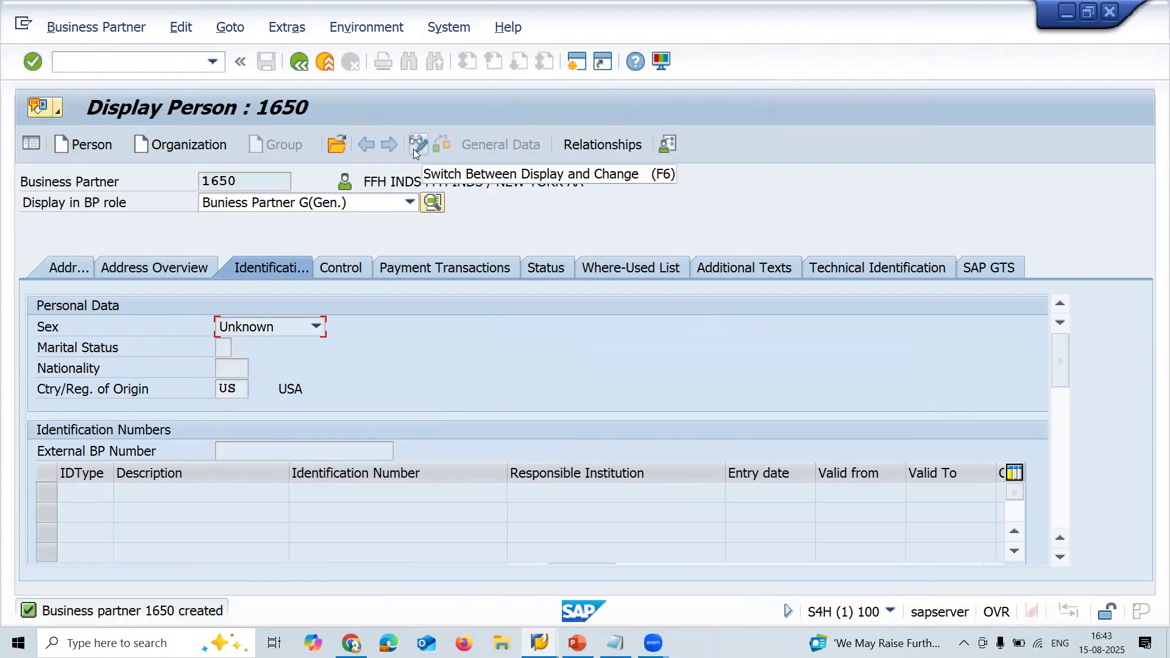
# - Switch the saved business partner to change mode and assign it the BP role Zendor Z666
pyautogui.click(413, 149)
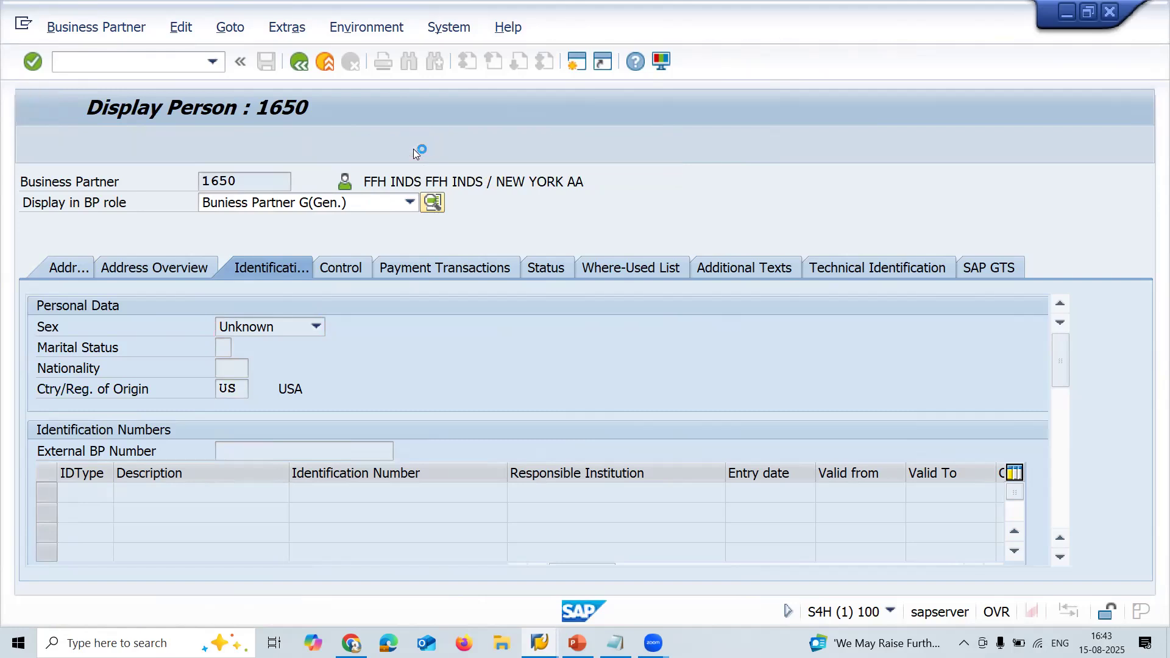
pyautogui.click(352, 203)
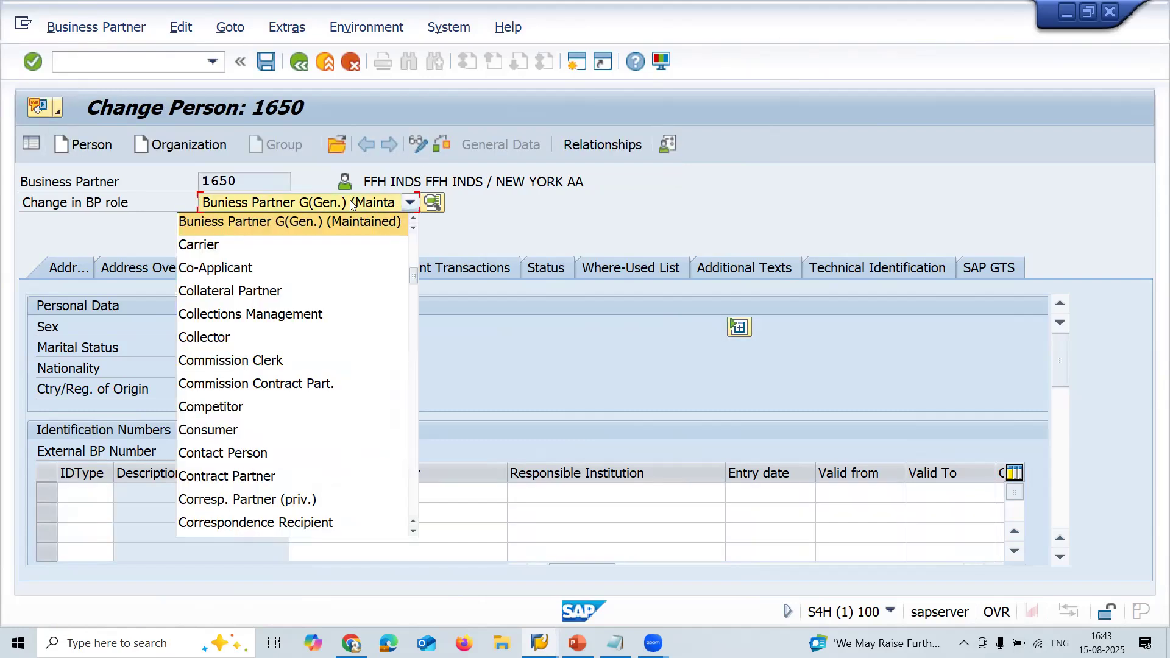
pyautogui.press('z')
pyautogui.press('z')
pyautogui.press('Up')
pyautogui.press('Up')
pyautogui.press('Up')
pyautogui.press('Up')
pyautogui.press('Up')
pyautogui.press('Up')
pyautogui.press('Up')
pyautogui.press('Up')
pyautogui.press('Up')
pyautogui.press('Up')
pyautogui.press('Up')
pyautogui.press('Up')
pyautogui.press('Up')
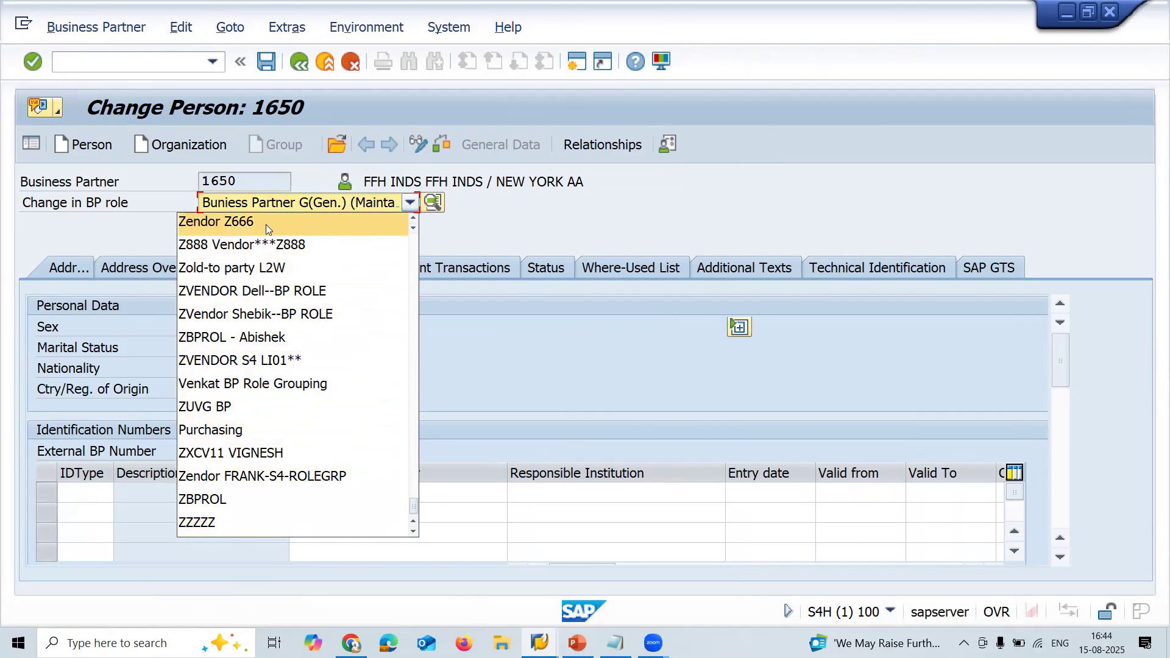
pyautogui.press('Return')
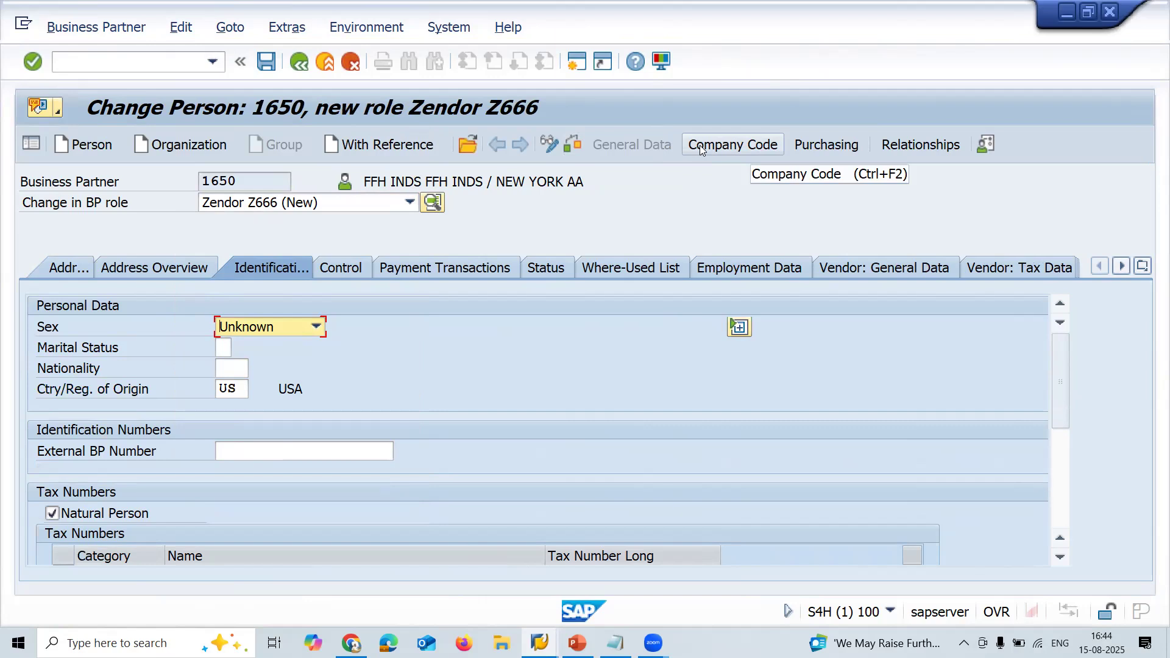
# - Extend the vendor role to company code GB10
pyautogui.click(699, 145)
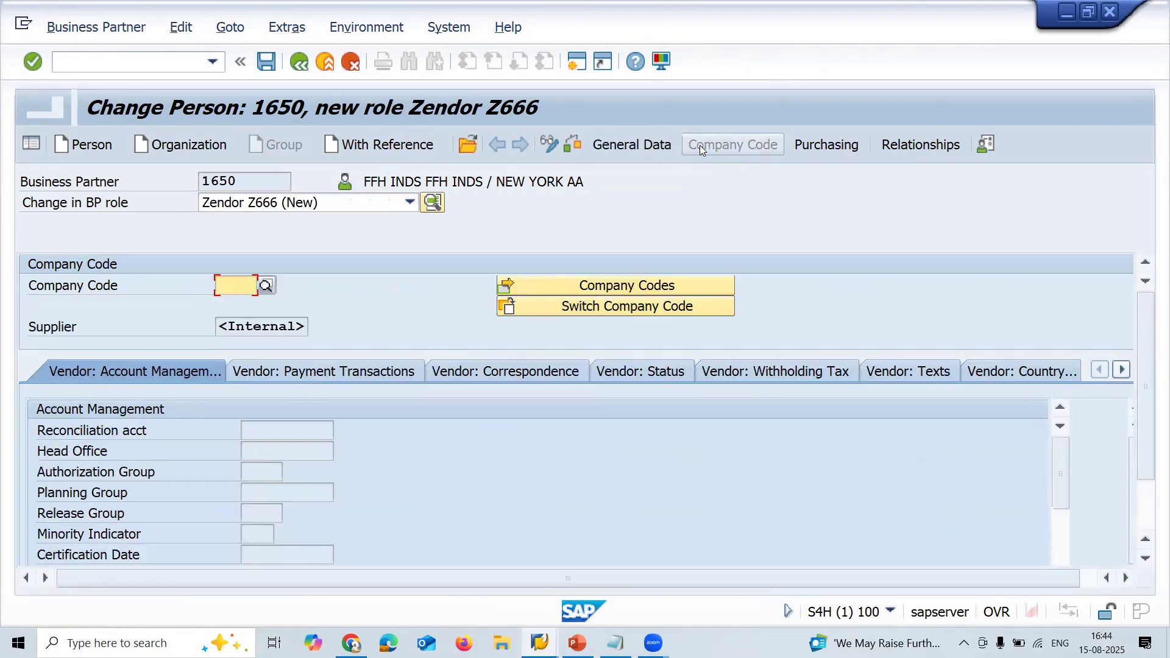
pyautogui.write('GB10')
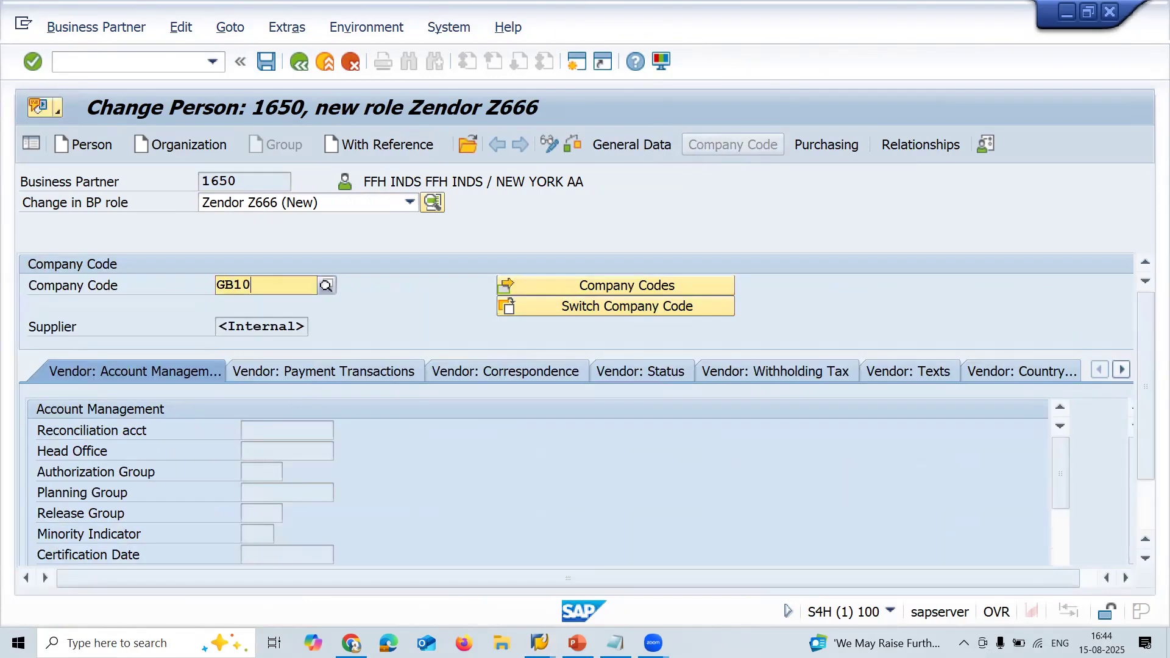
pyautogui.press('F4')
pyautogui.press('Return')
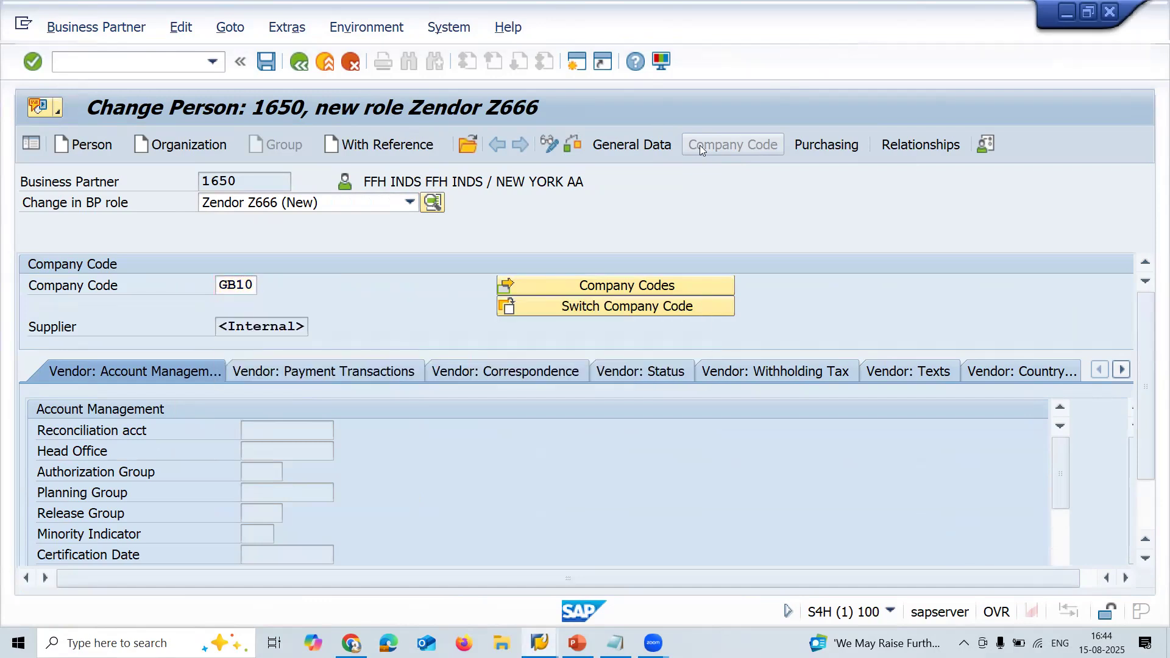
# - Set the reconciliation account to 12110000, set the correspondence language to EN, and save the vendor role
pyautogui.click(329, 425)
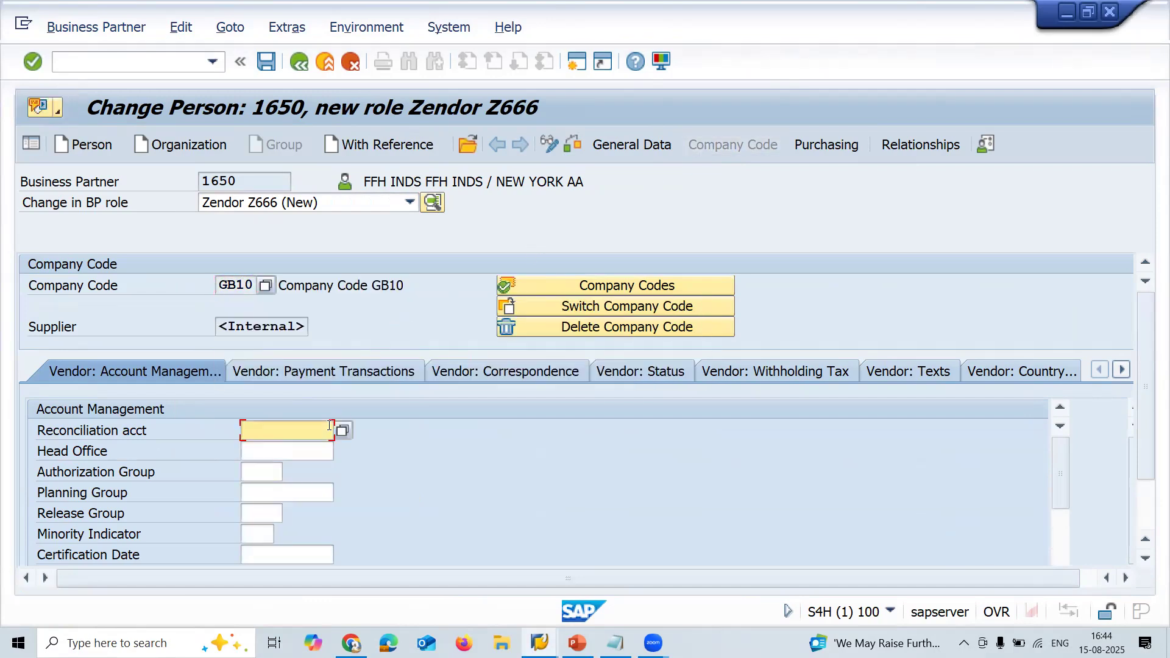
pyautogui.click(343, 430)
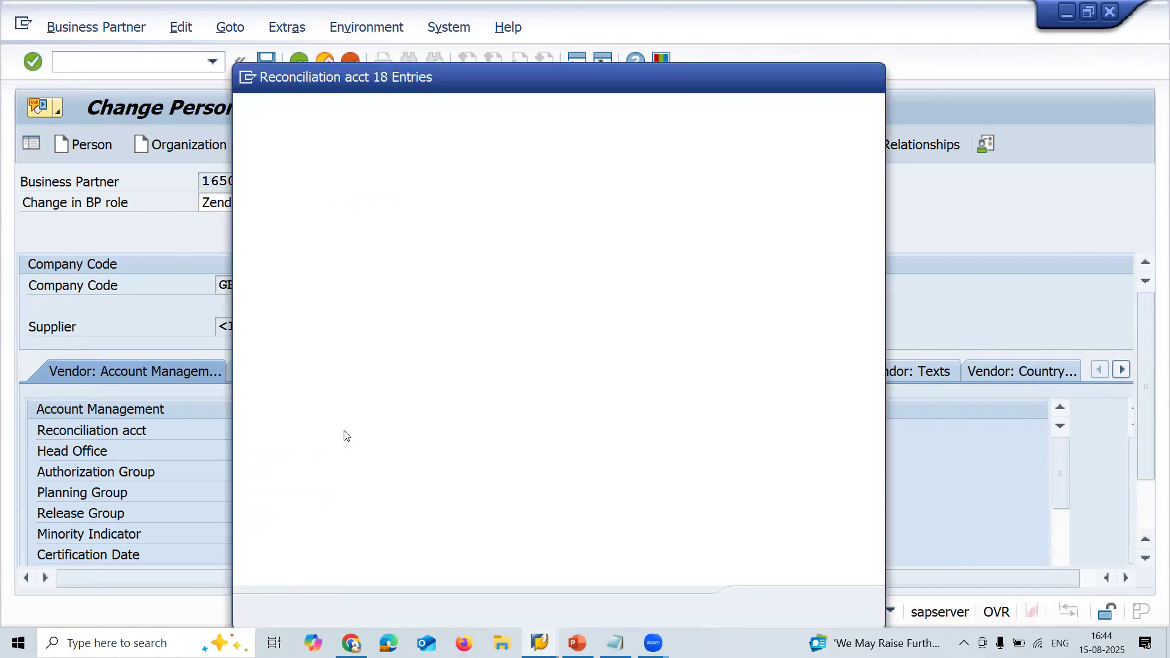
pyautogui.doubleClick(290, 167)
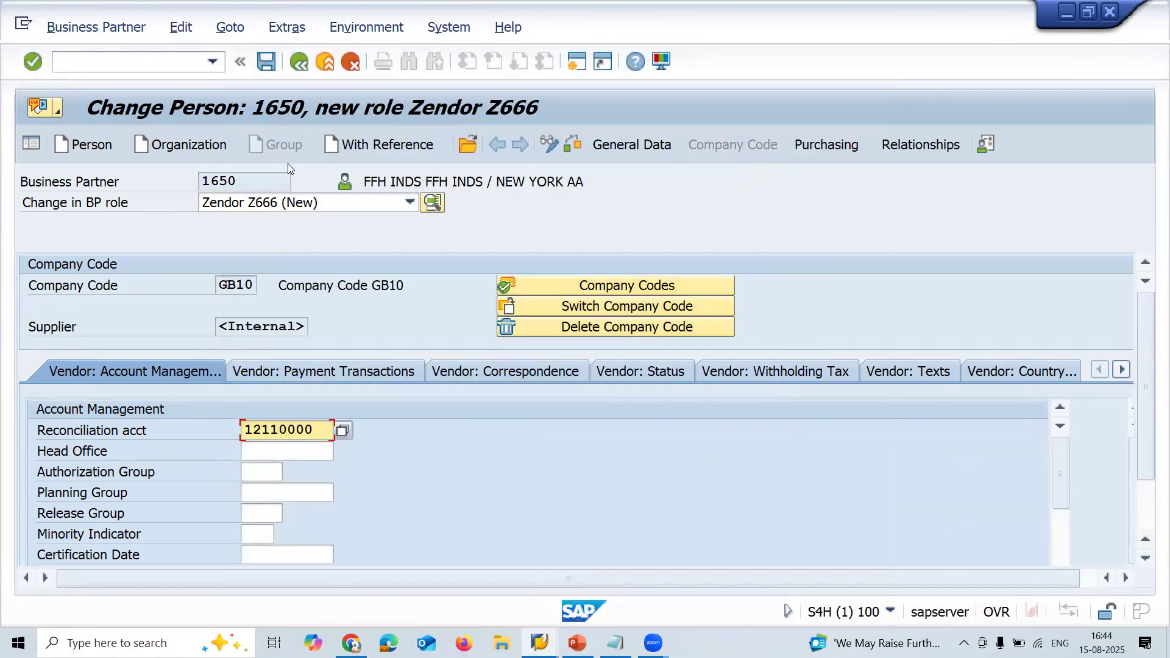
pyautogui.click(265, 61)
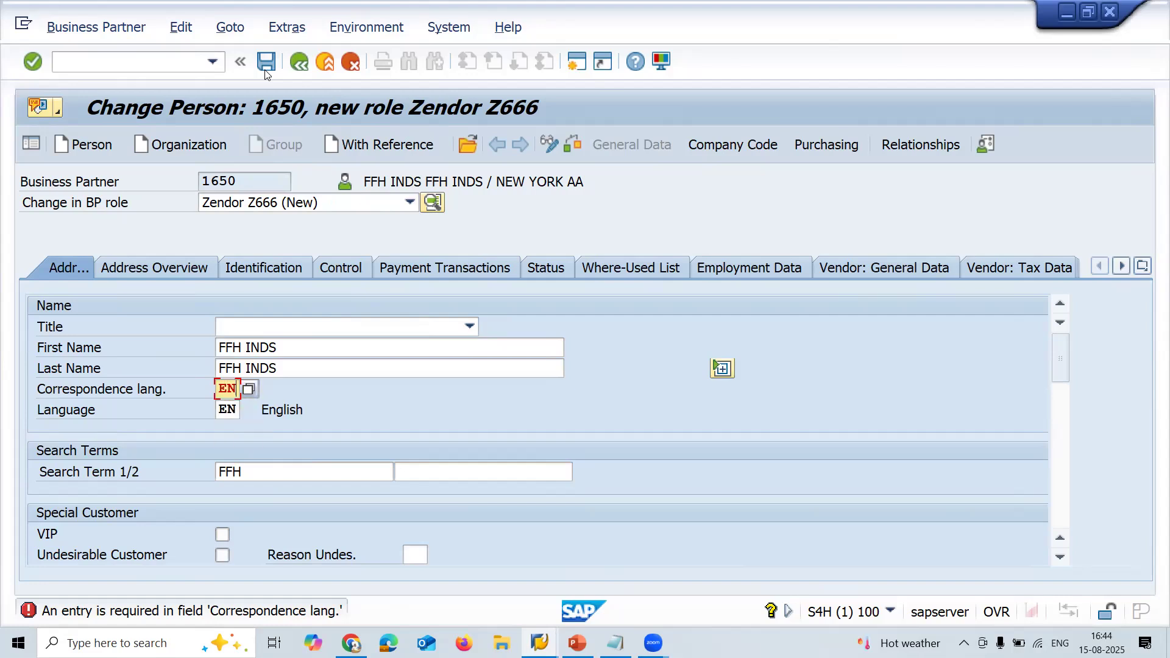
pyautogui.click(268, 62)
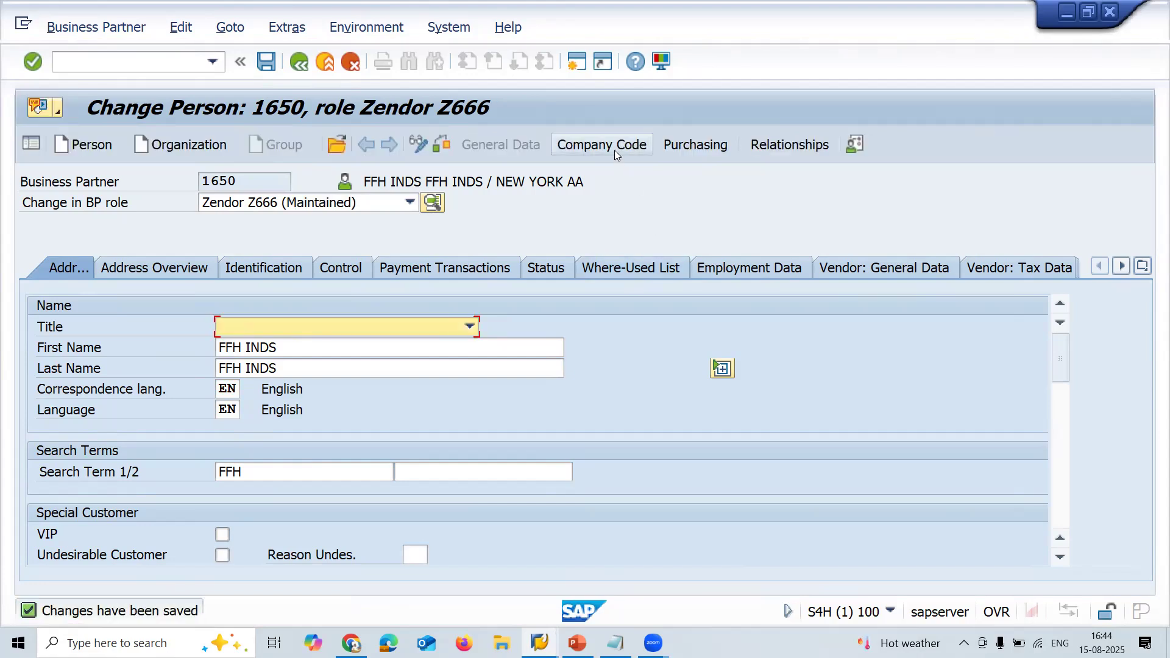
# - Check the supplier number in the company code data and consult the P2P cycle slide in PowerPoint
pyautogui.click(479, 269)
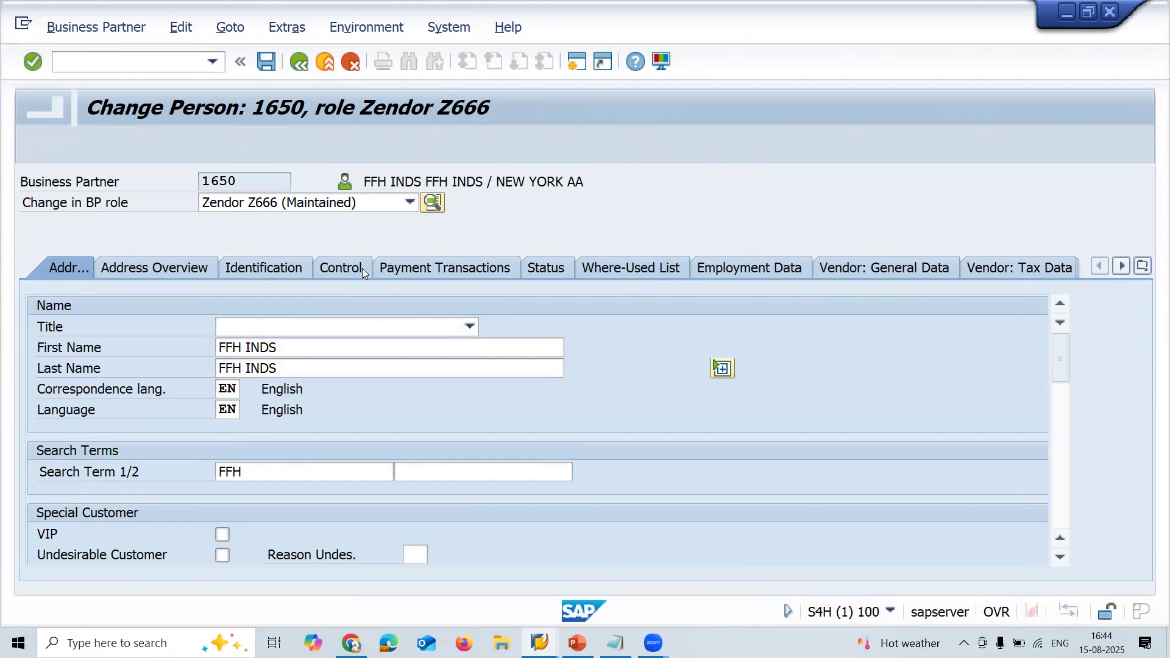
pyautogui.click(298, 317)
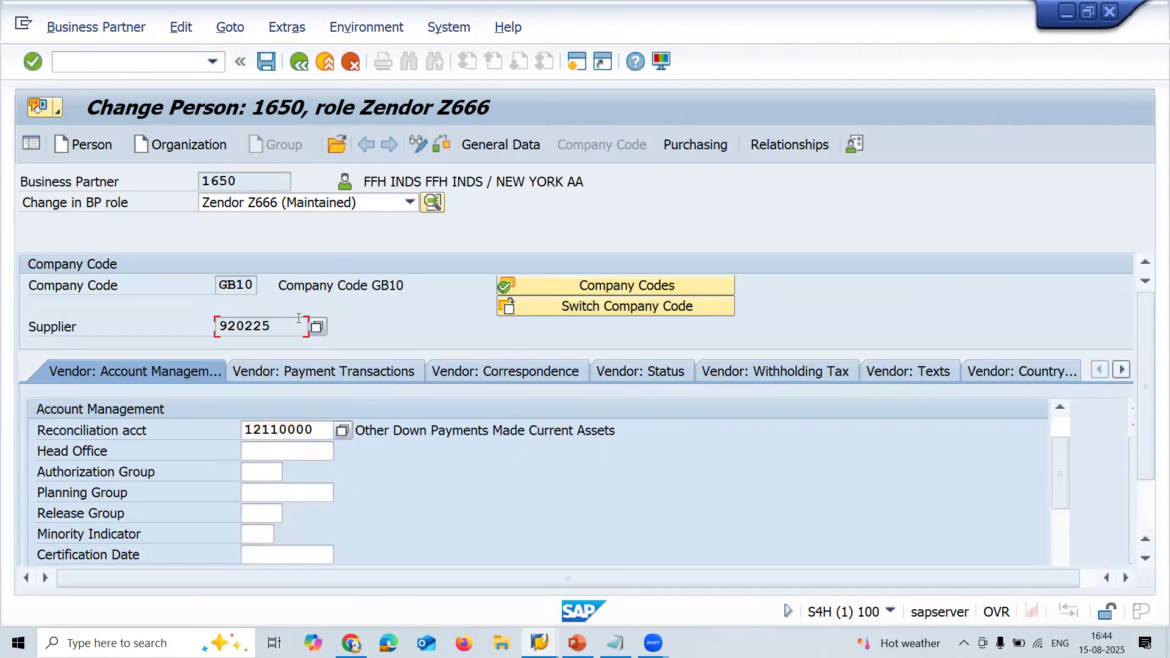
pyautogui.hotkey('alt', 'Tab')
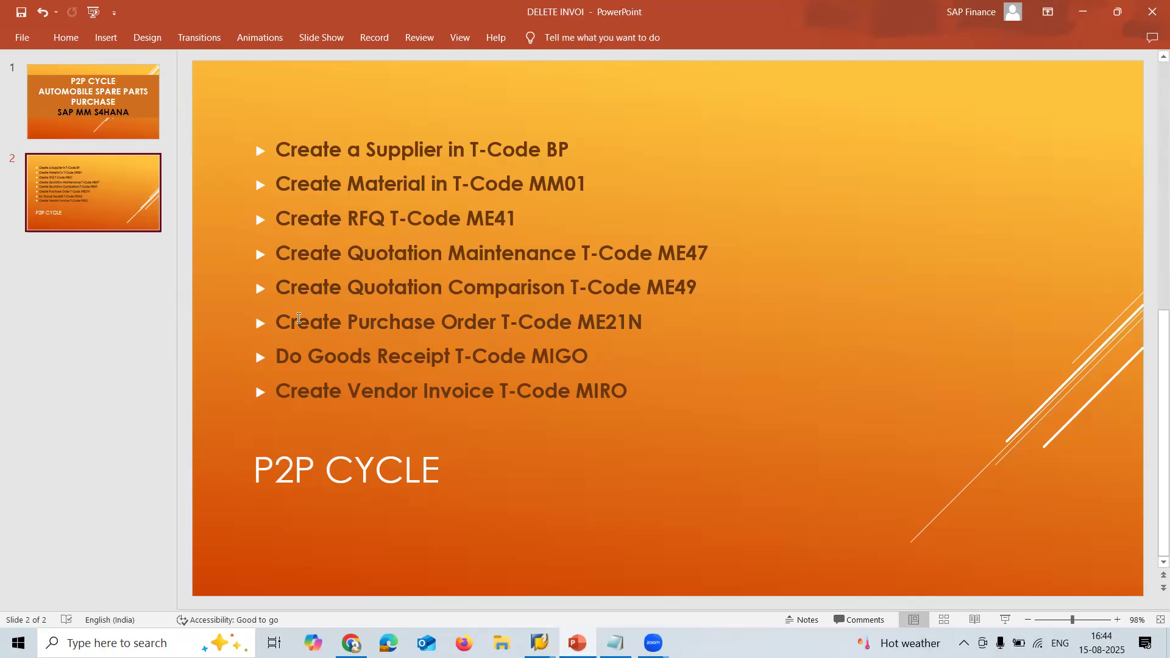
pyautogui.hotkey('alt', 'Tab')
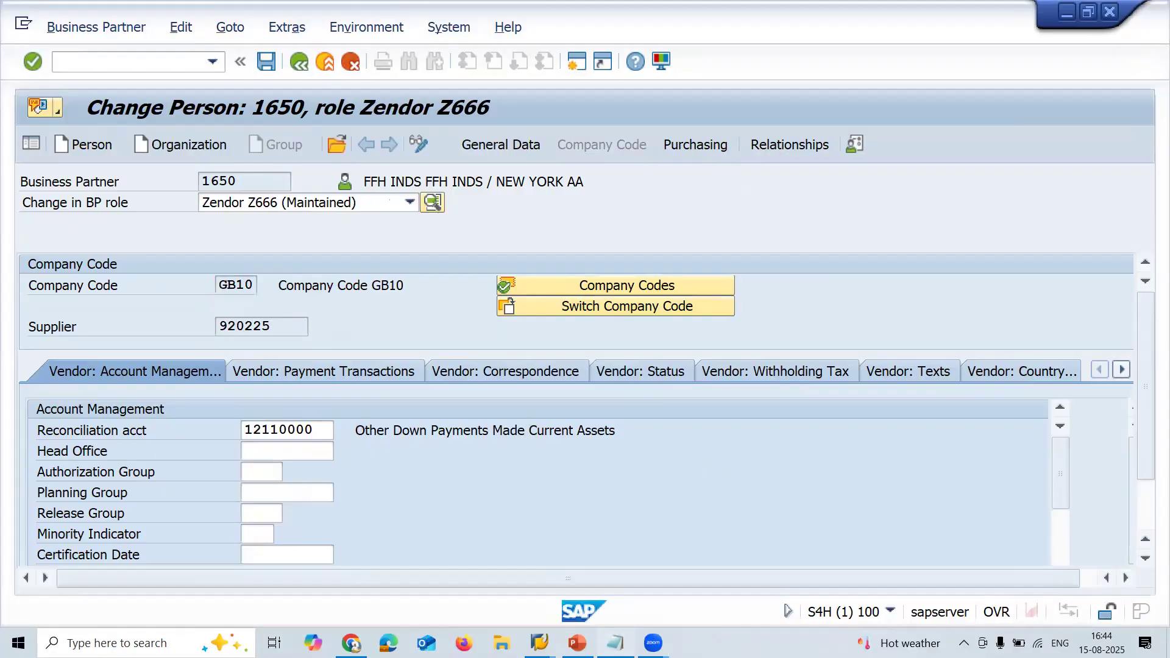
# - Record the new supplier's number in Notepad and check the note alongside the P2P cycle slide in PowerPoint
pyautogui.click(615, 642)
pyautogui.write('920225')
pyautogui.hotkey('alt', 'Tab')
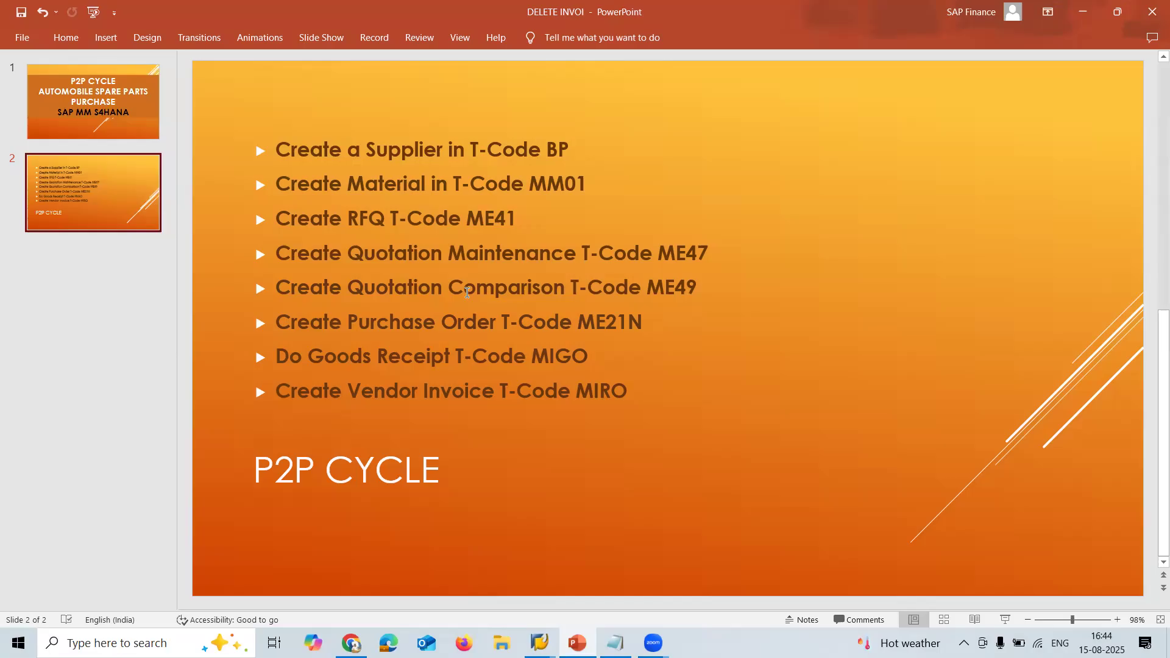
pyautogui.click(615, 643)
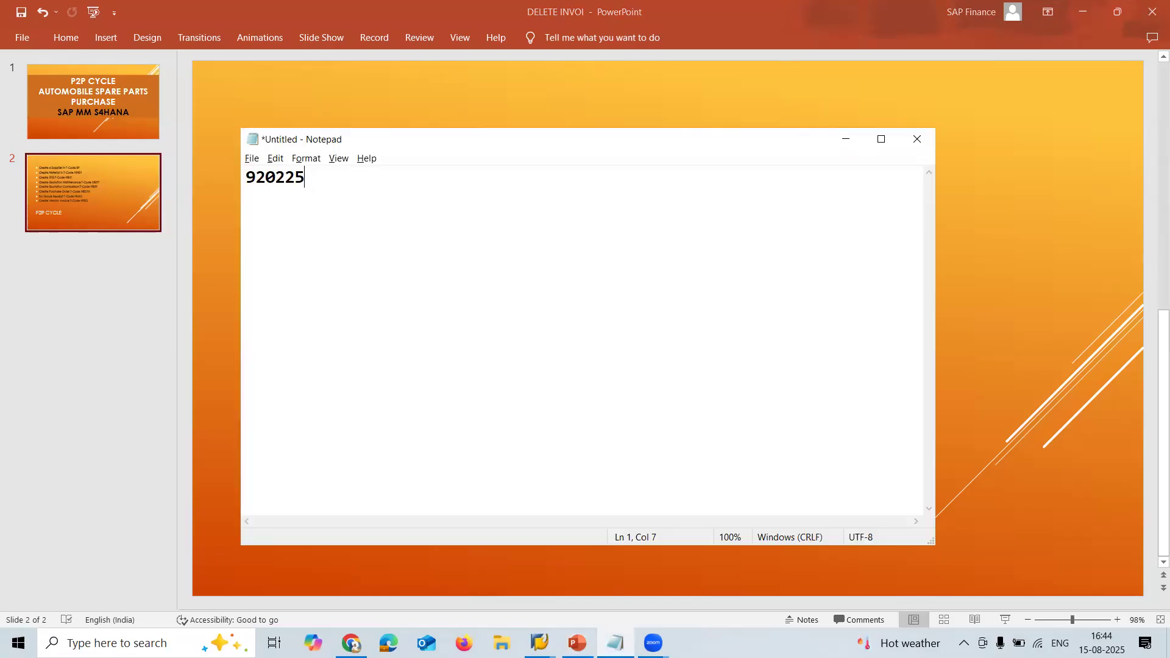
# - Return to the FFH INDS business partner in SAP and extend its vendor role to purchasing organization RA11
pyautogui.moveTo(539, 643)
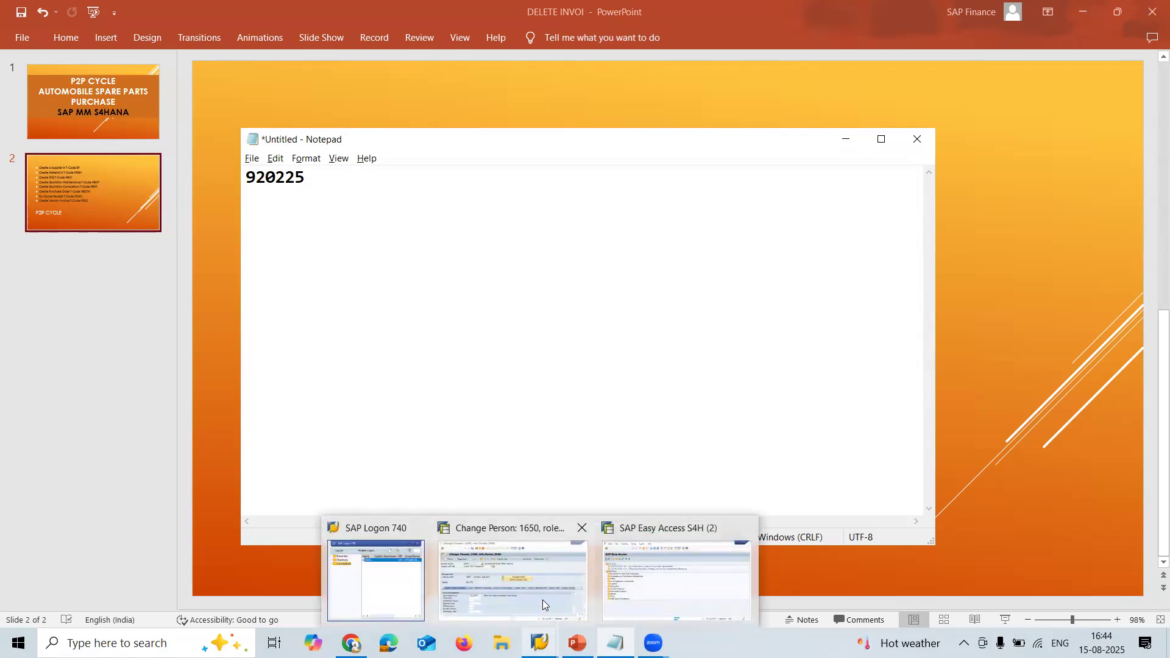
pyautogui.click(543, 599)
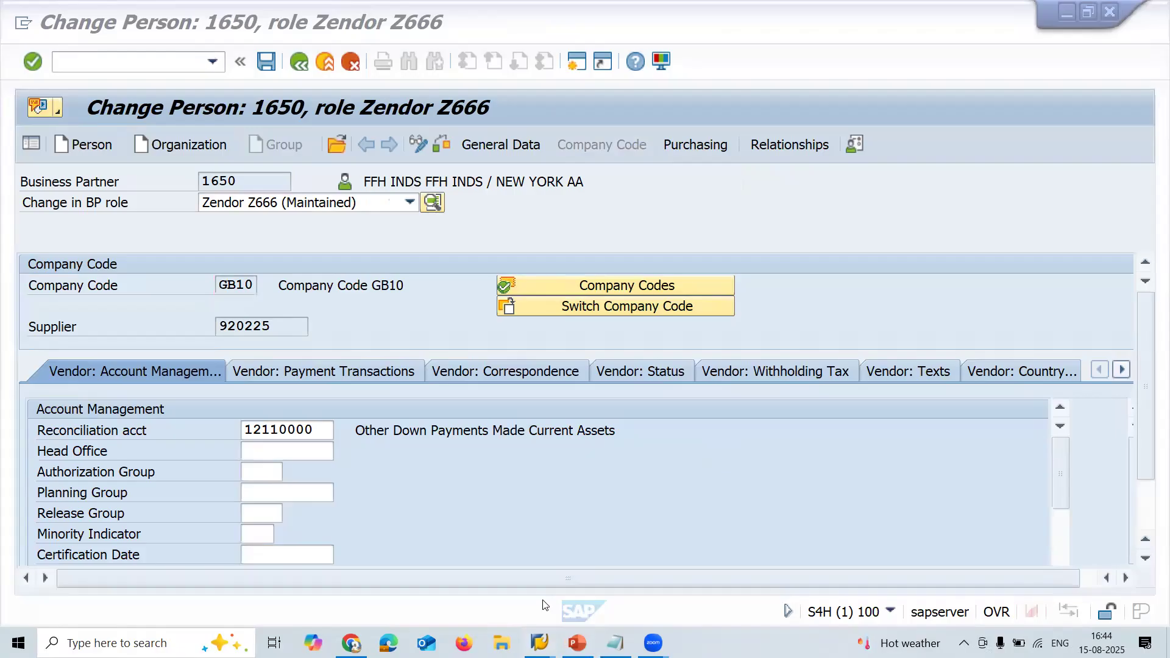
pyautogui.click(716, 149)
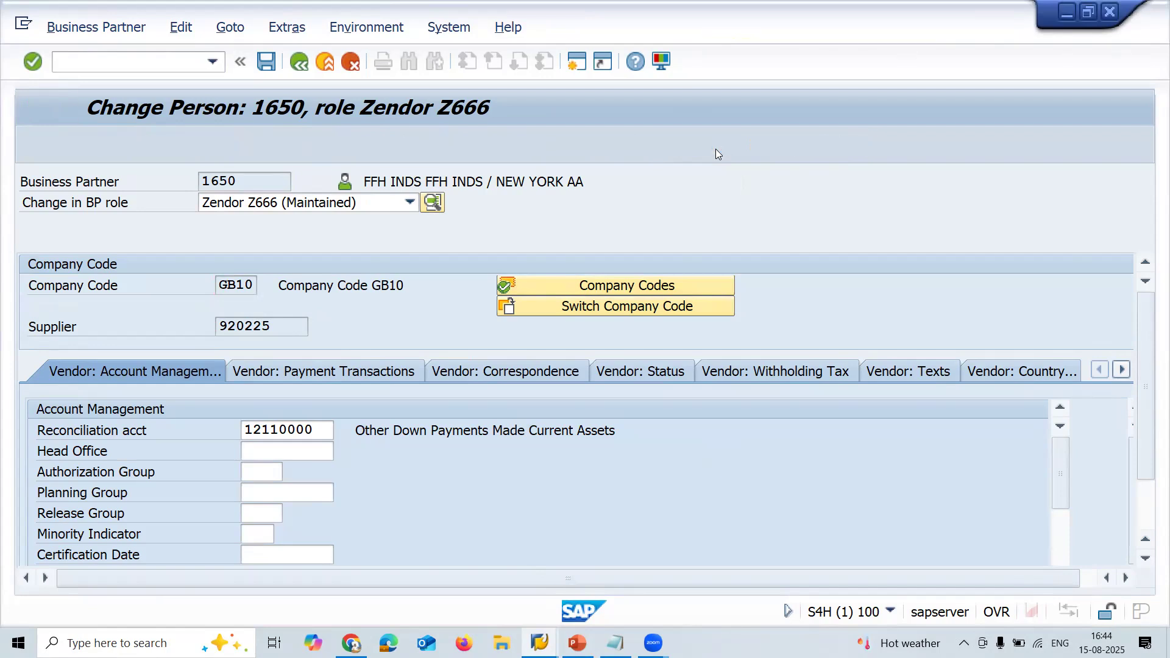
pyautogui.click(239, 285)
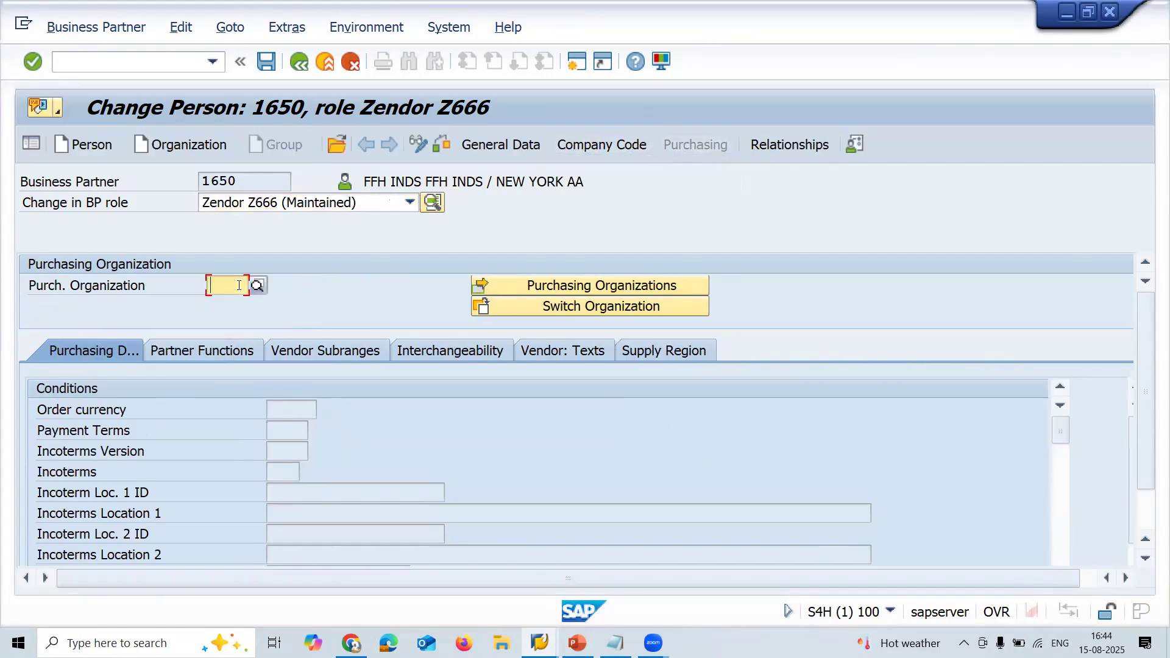
pyautogui.write('RA11')
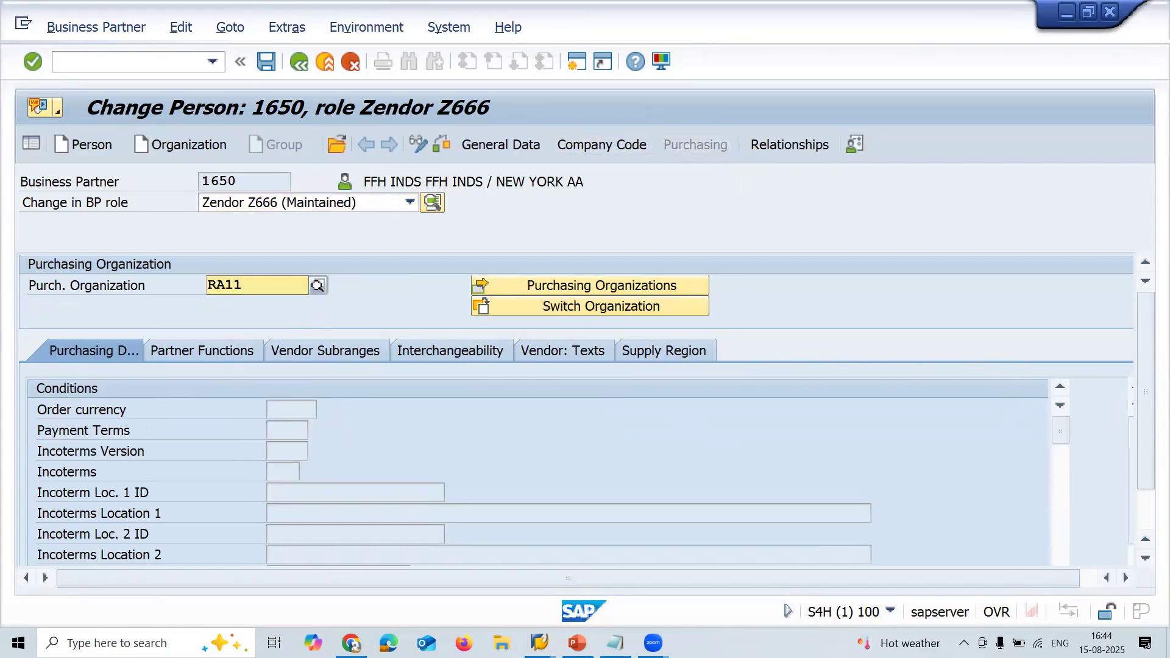
pyautogui.press('Return')
pyautogui.press('Return')
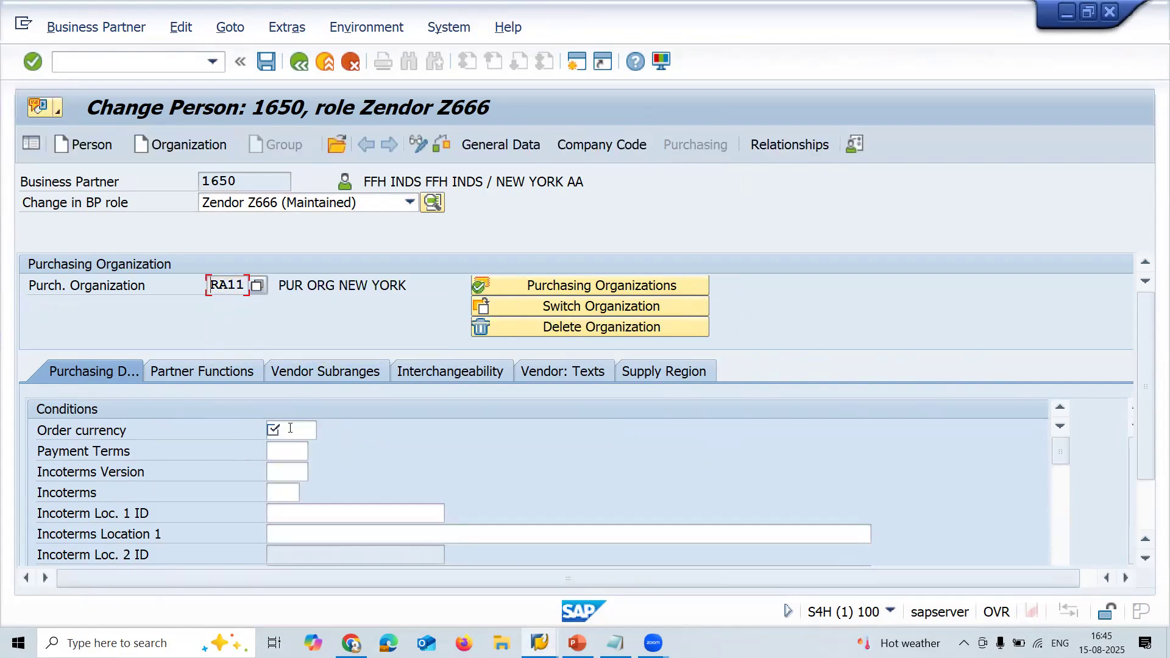
# - Set the order currency to USD in the purchasing data and save the business partner
pyautogui.click(290, 429)
pyautogui.press('Down')
pyautogui.press('Return')
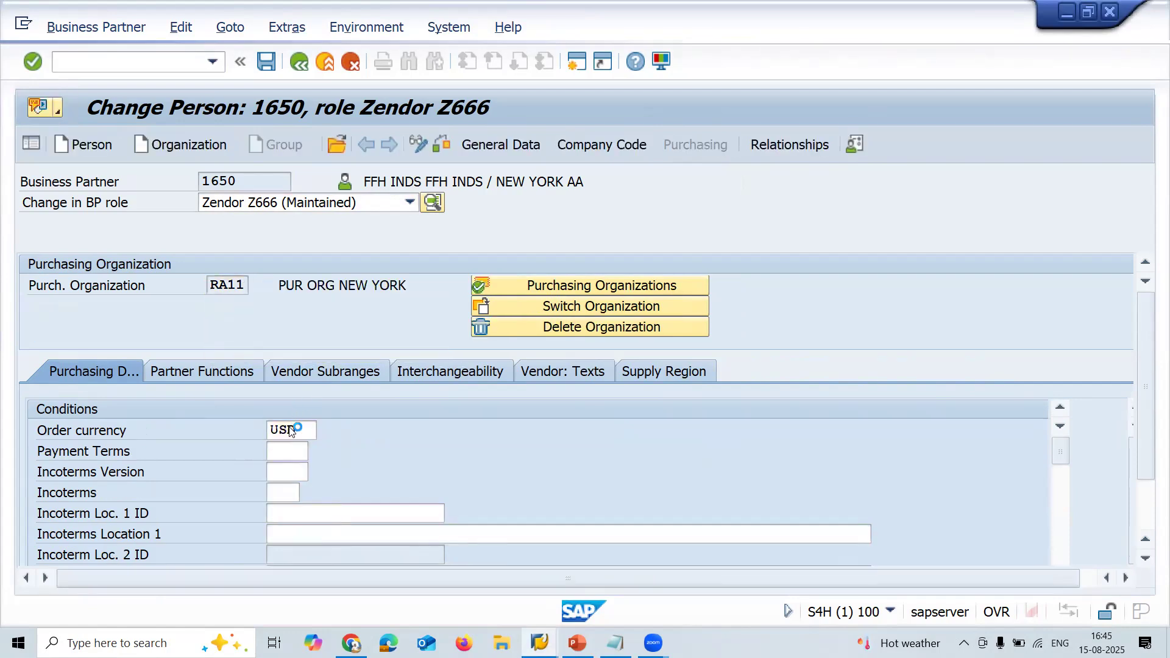
pyautogui.click(271, 64)
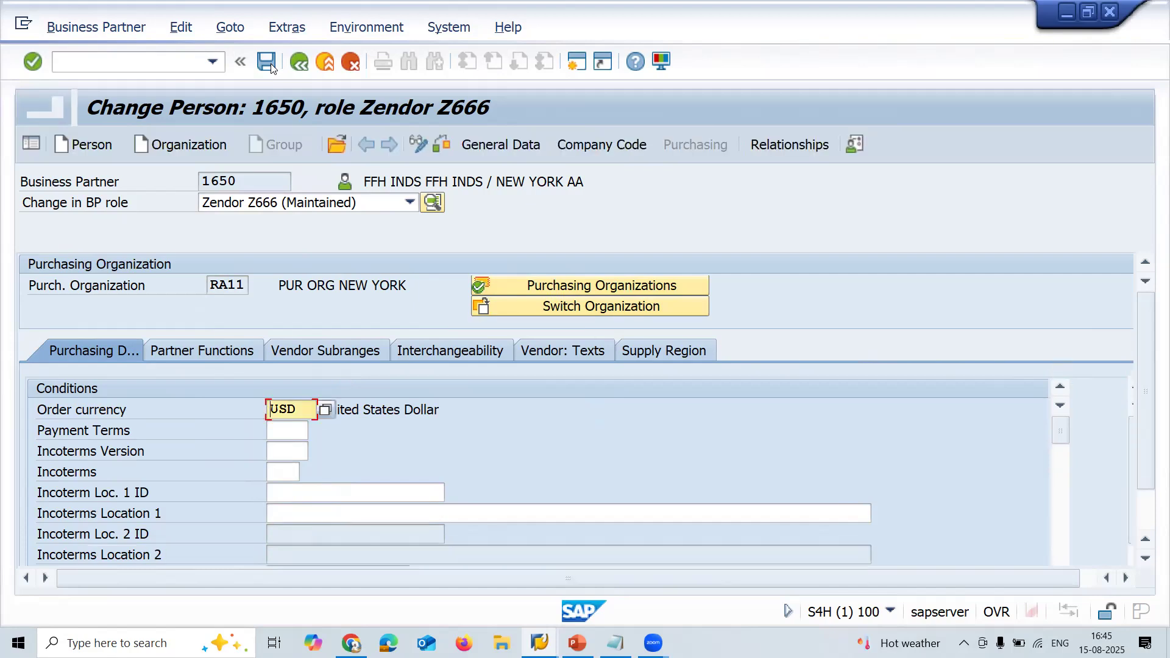
# - Start creating another person-type business partner in the grouping Zendor Z666
pyautogui.click(105, 146)
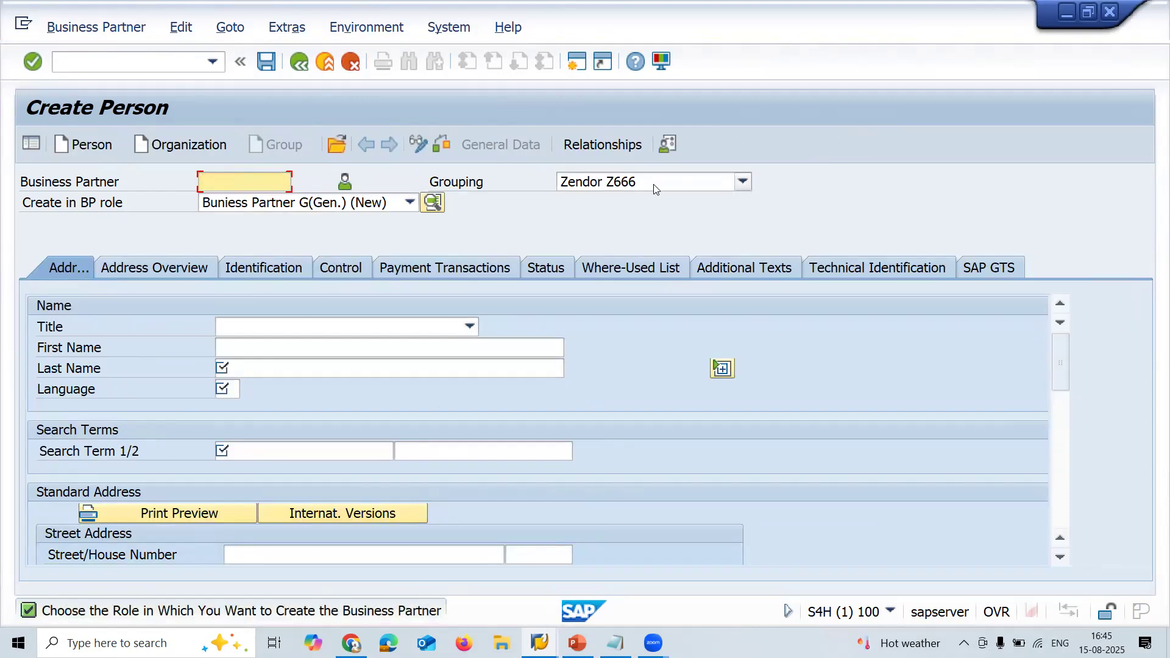
pyautogui.click(654, 188)
pyautogui.click(653, 188)
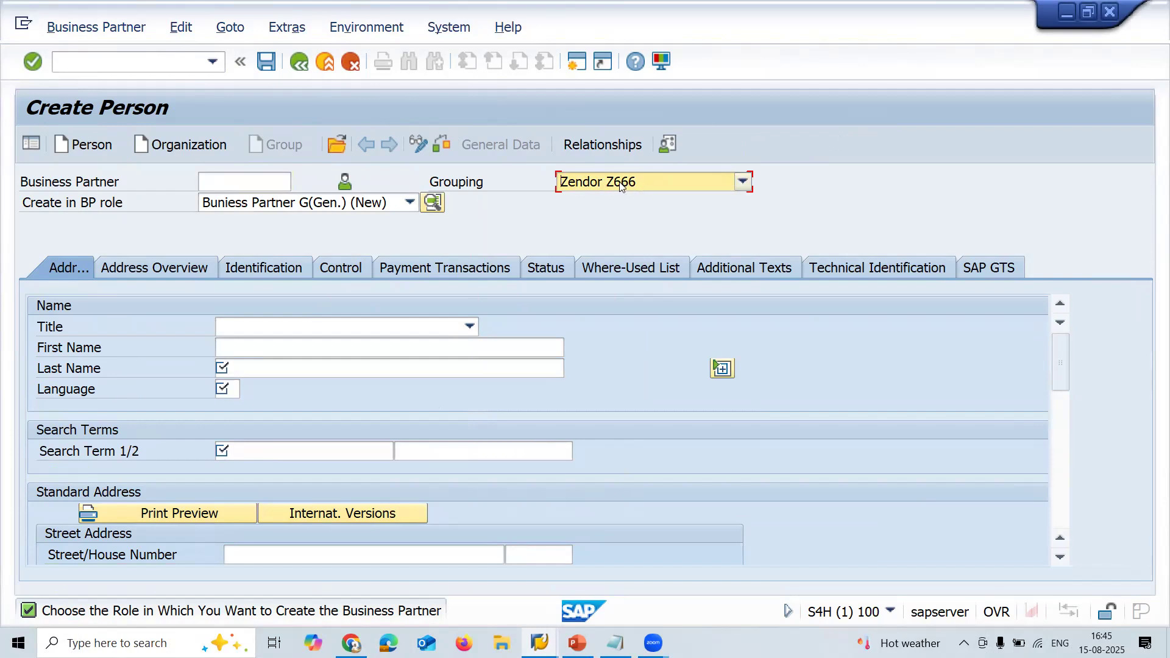
# - Enter GGH INDS as the first and last name, EN as the language, and GGH as the search term
pyautogui.click(388, 351)
pyautogui.write('GGH')
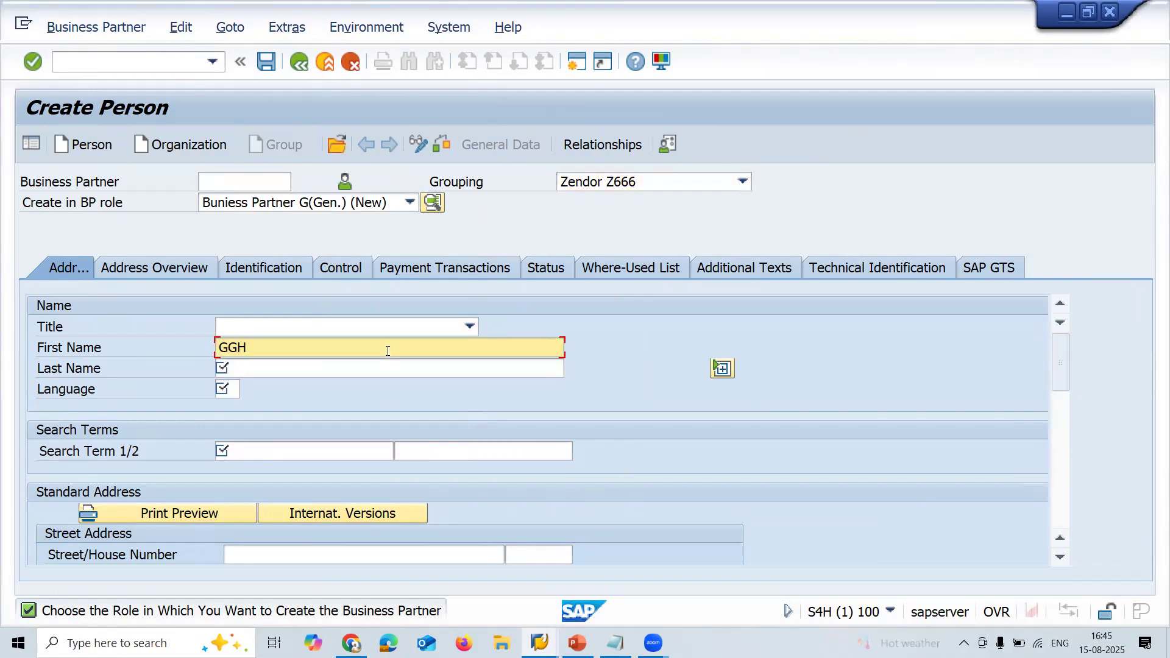
pyautogui.hotkey('ctrl', 'a')
pyautogui.hotkey('ctrl', 'c')
pyautogui.press('Tab')
pyautogui.hotkey('ctrl', 'v')
pyautogui.press('Tab')
pyautogui.press('Down')
pyautogui.press('Return')
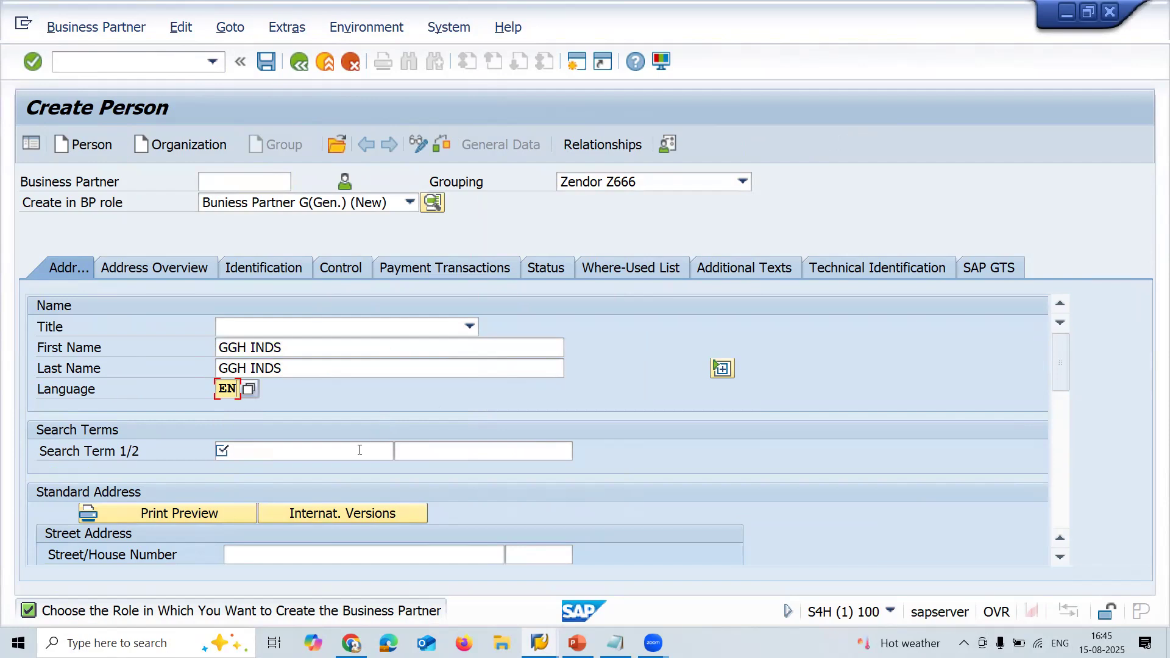
pyautogui.click(359, 449)
pyautogui.hotkey('ctrl', 'v')
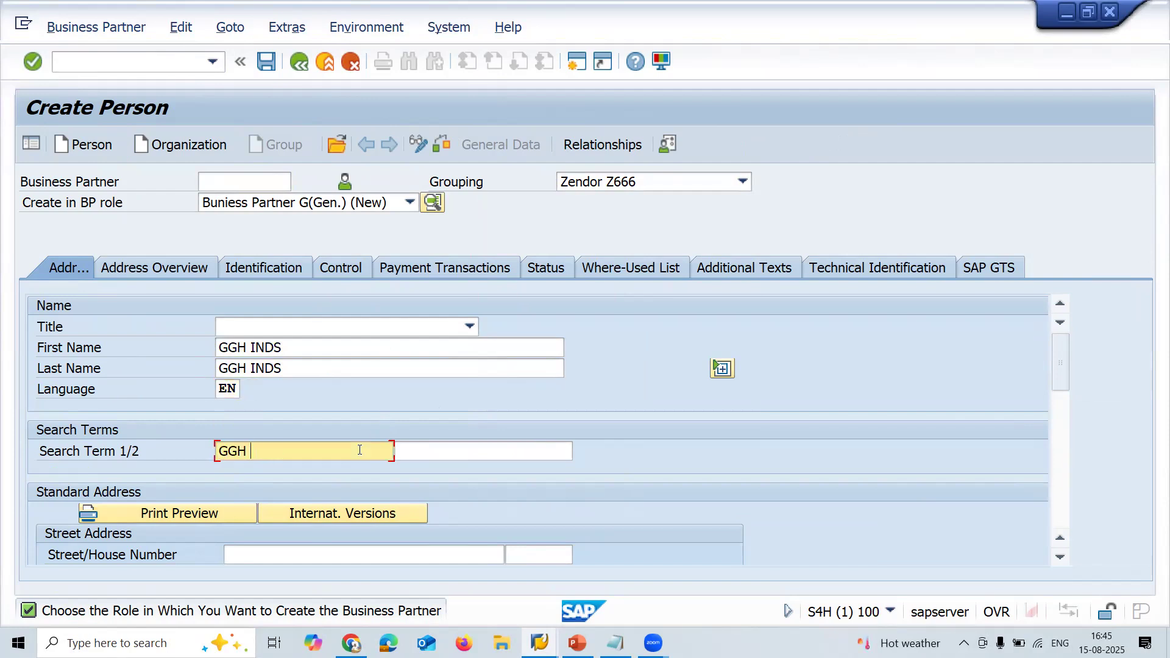
# - Fill in the standard address with city NEW YORK, country US and region AA
pyautogui.moveTo(1063, 347); pyautogui.dragTo(1060, 389)
pyautogui.click(343, 396)
pyautogui.hotkey('ctrl', 'v')
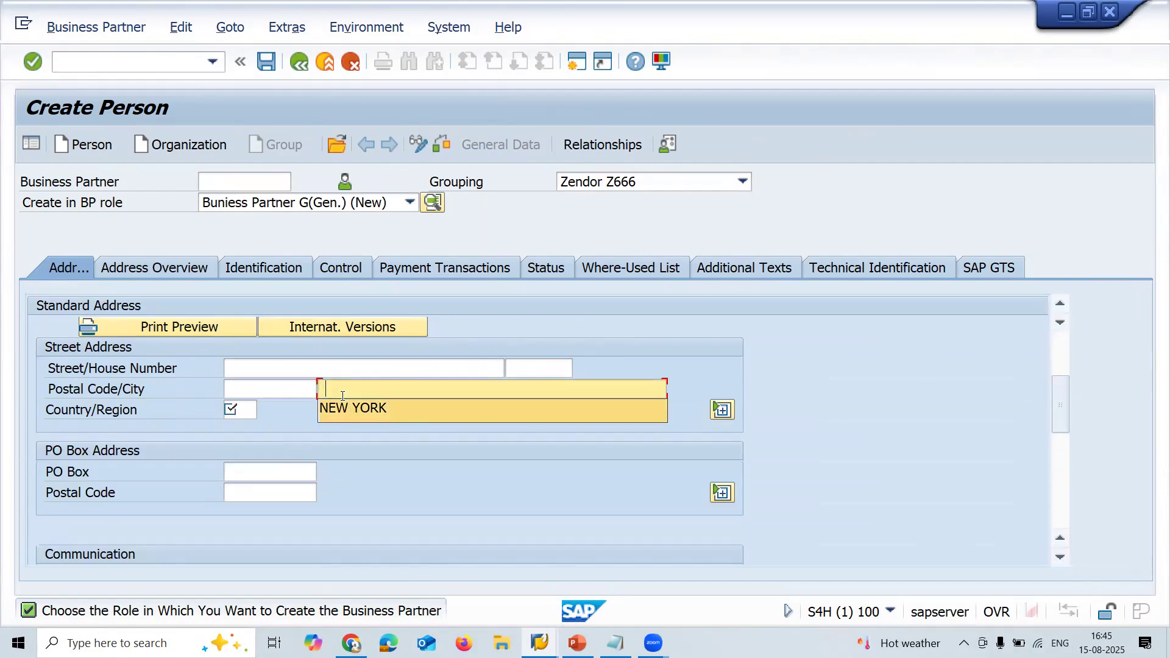
pyautogui.press('Tab')
pyautogui.press('Down')
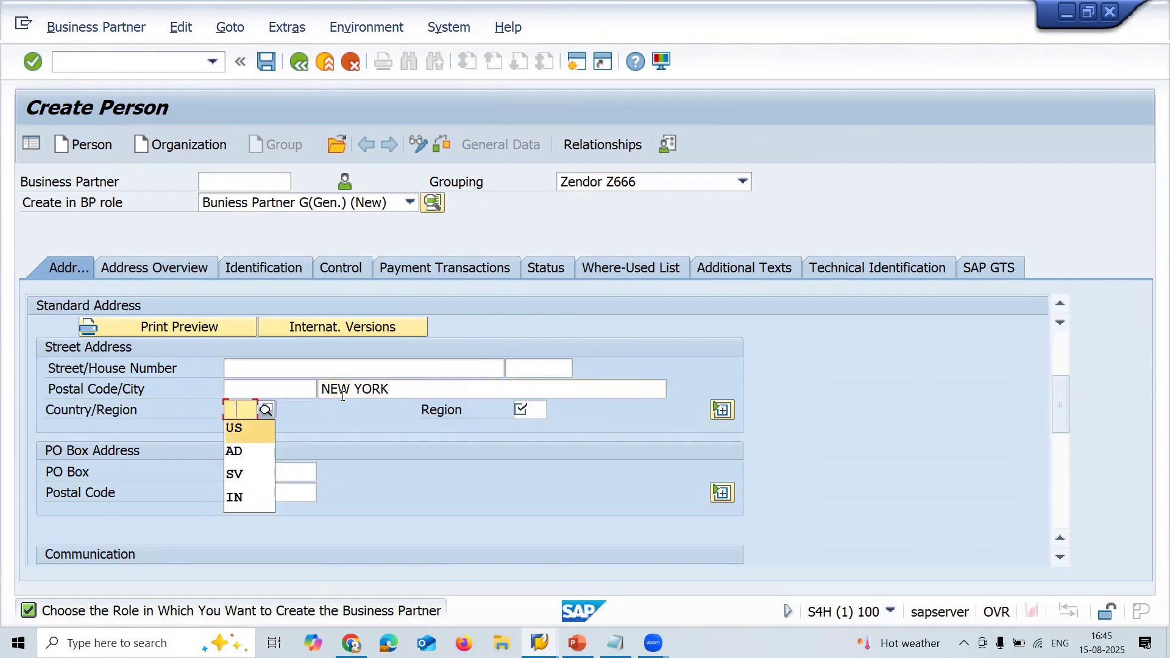
pyautogui.press('Return')
pyautogui.press('Tab')
pyautogui.press('Down')
pyautogui.press('Return')
pyautogui.press('Return')
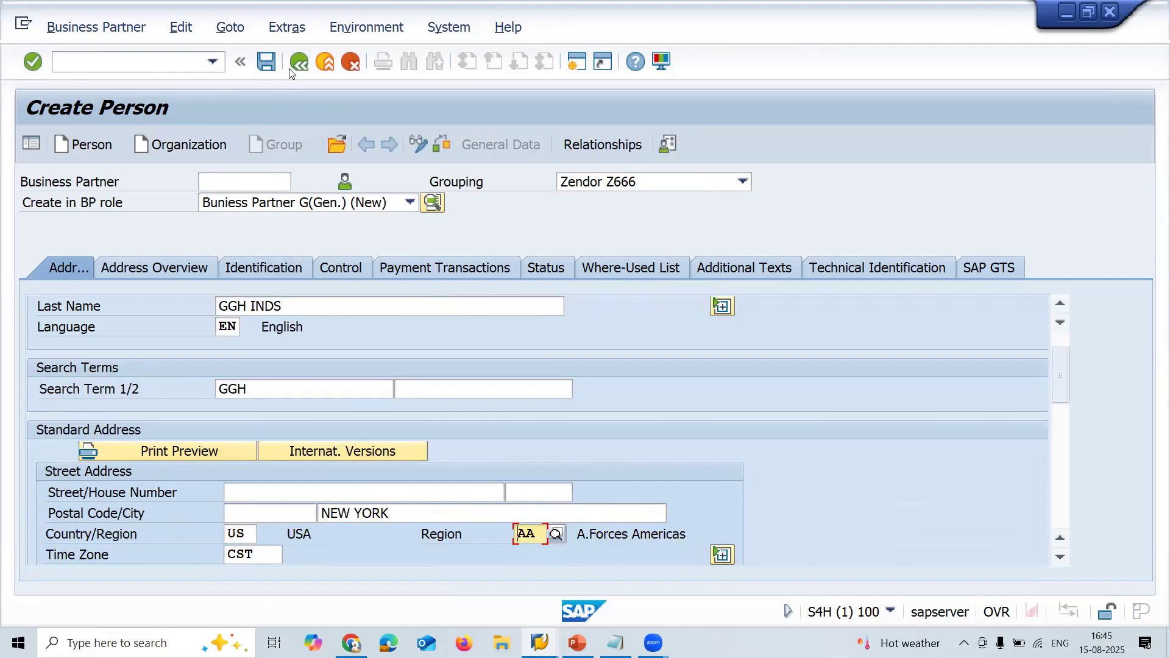
# - Set the country of origin to US in the personal data and save the new business partner
pyautogui.click(271, 70)
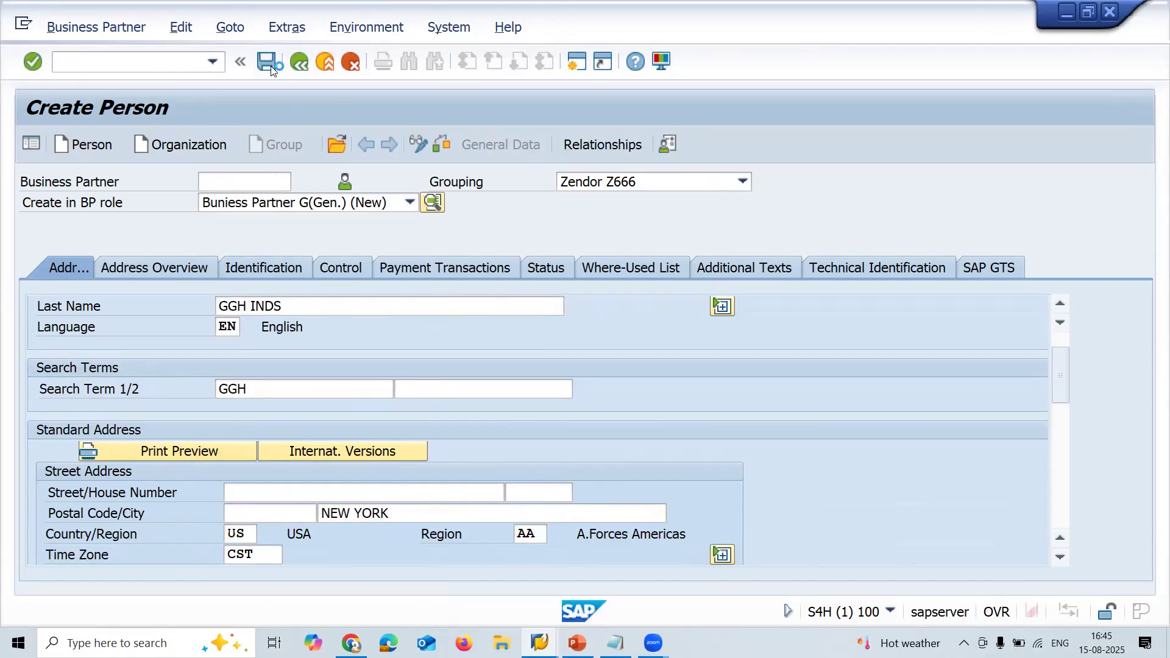
pyautogui.press('Down')
pyautogui.press('Down')
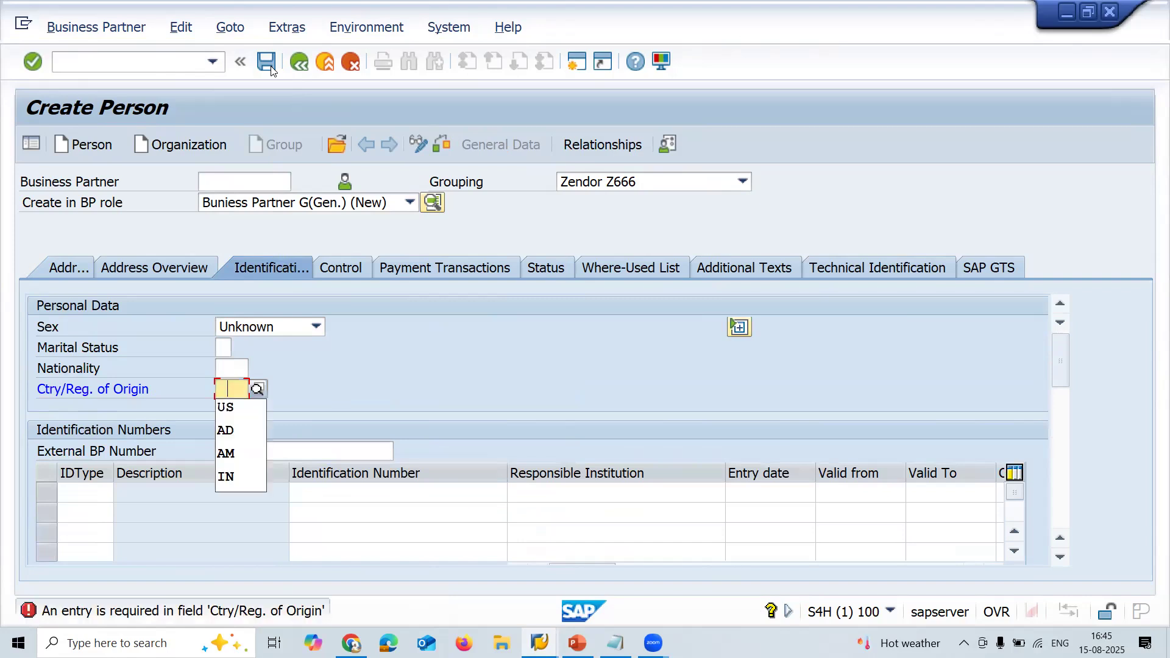
pyautogui.press('Return')
pyautogui.click(271, 69)
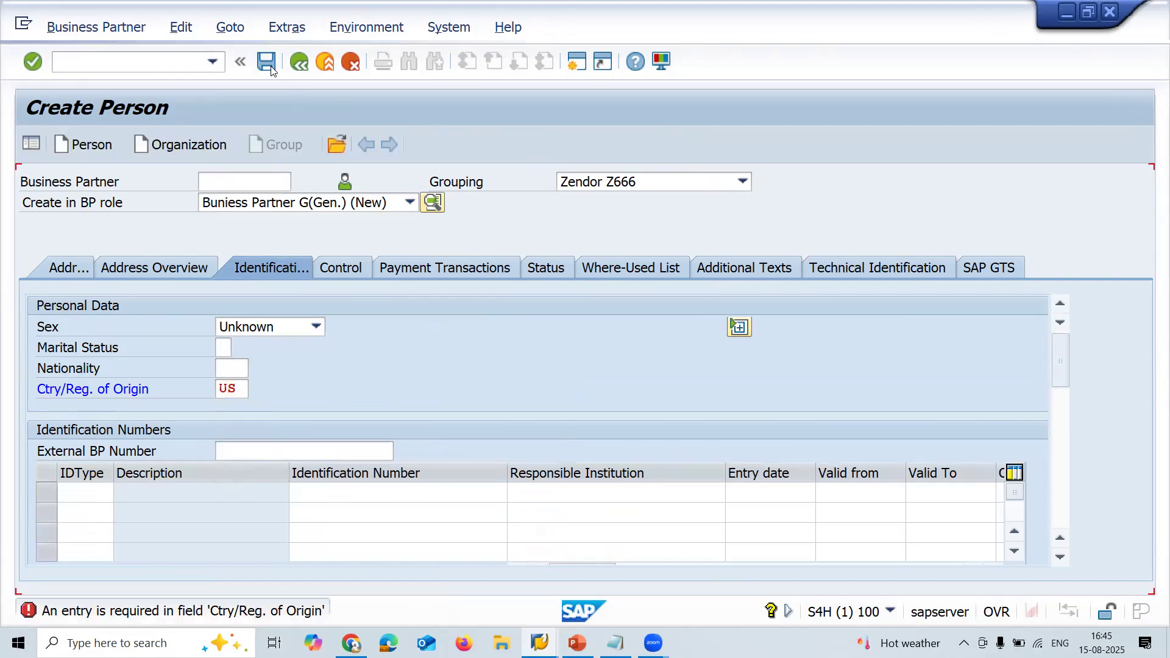
pyautogui.click(271, 69)
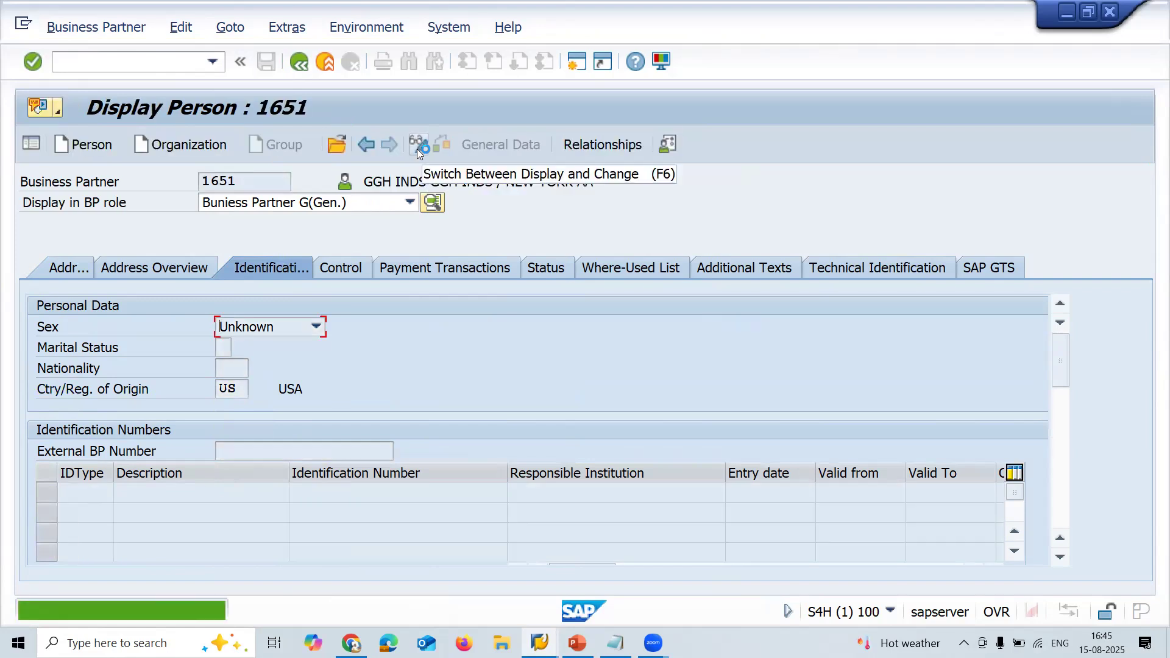
# - Switch the GGH INDS business partner to change mode and assign it the BP role Zendor Z666
pyautogui.click(418, 147)
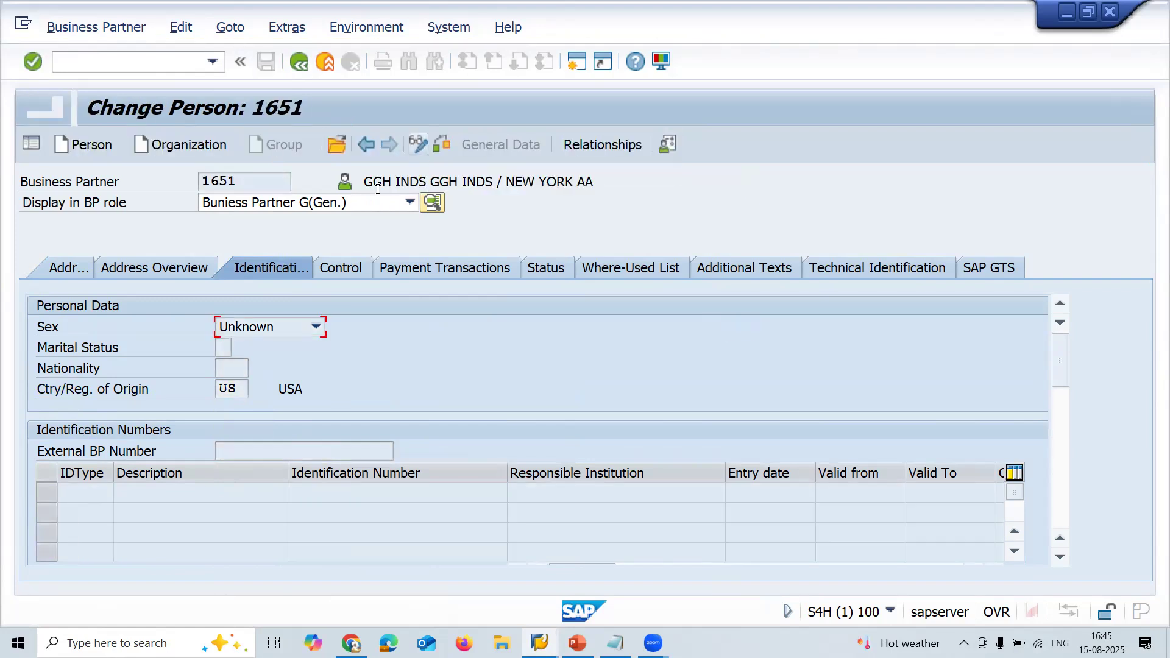
pyautogui.click(366, 205)
pyautogui.press('End')
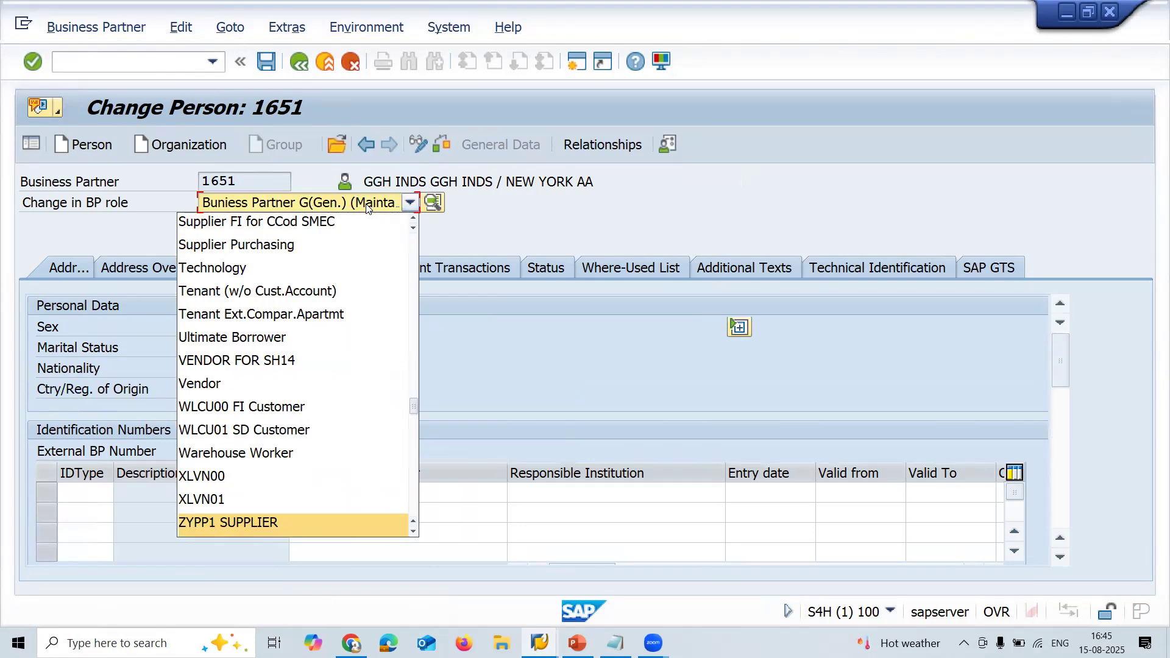
pyautogui.press('Down')
pyautogui.press('Down')
pyautogui.press('Down')
pyautogui.press('Down')
pyautogui.press('Down')
pyautogui.press('Down')
pyautogui.press('Down')
pyautogui.press('Down')
pyautogui.press('Down')
pyautogui.press('Down')
pyautogui.press('Down')
pyautogui.press('Down')
pyautogui.press('Down')
pyautogui.press('Down')
pyautogui.press('Down')
pyautogui.press('Down')
pyautogui.press('Down')
pyautogui.press('Down')
pyautogui.press('Down')
pyautogui.press('Down')
pyautogui.press('Down')
pyautogui.press('Down')
pyautogui.press('Down')
pyautogui.press('Down')
pyautogui.press('Down')
pyautogui.press('Down')
pyautogui.press('Down')
pyautogui.press('Down')
pyautogui.press('Down')
pyautogui.press('Down')
pyautogui.press('Down')
pyautogui.press('Down')
pyautogui.press('Down')
pyautogui.press('Down')
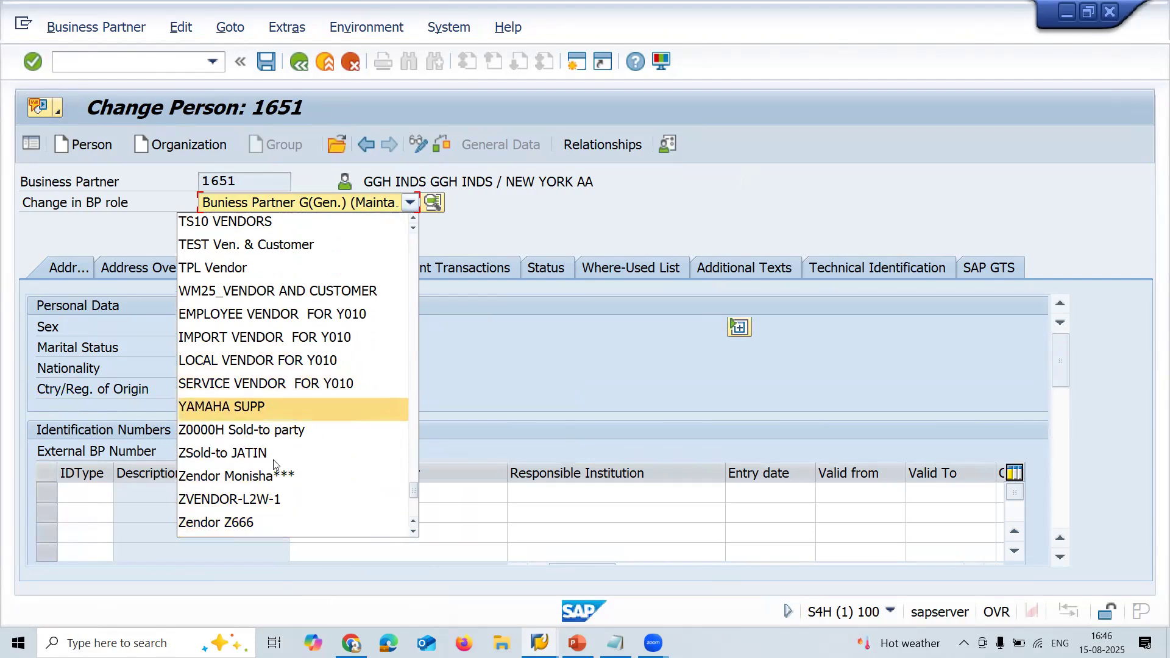
pyautogui.click(246, 523)
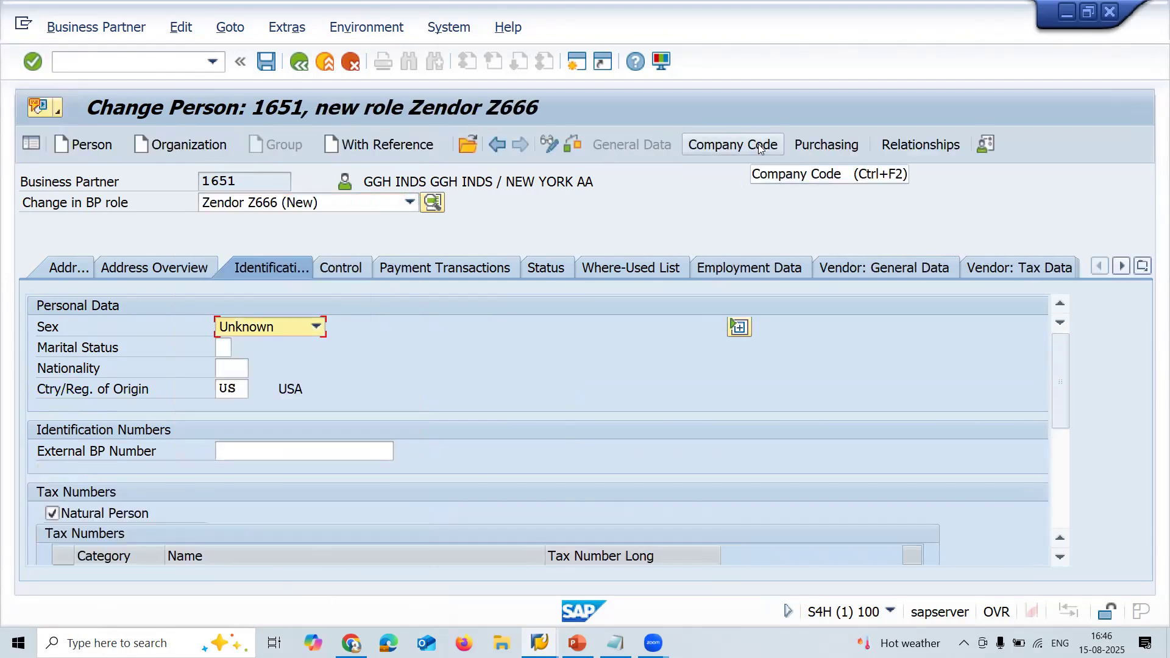
# - Extend the GGH INDS vendor role to company code GB10
pyautogui.click(757, 145)
pyautogui.press('space')
pyautogui.press('Down')
pyautogui.press('Return')
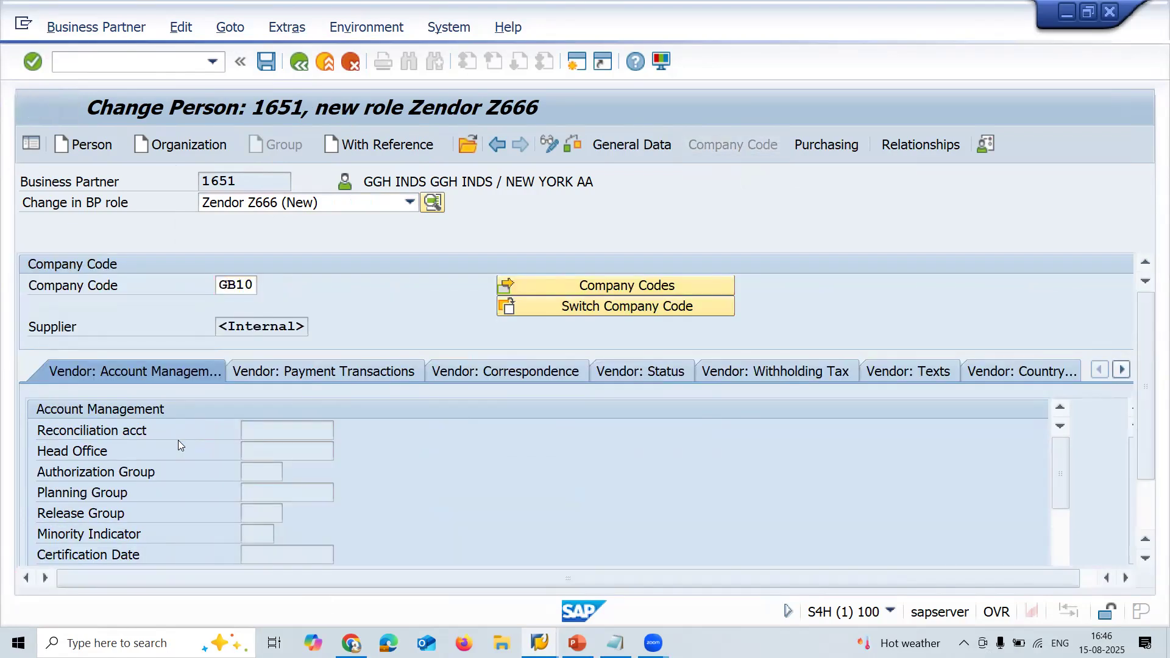
# - Choose 12110000 (Other Down Payments Made Current Assets) as the reconciliation account for GGH INDS
pyautogui.click(279, 438)
pyautogui.press('space')
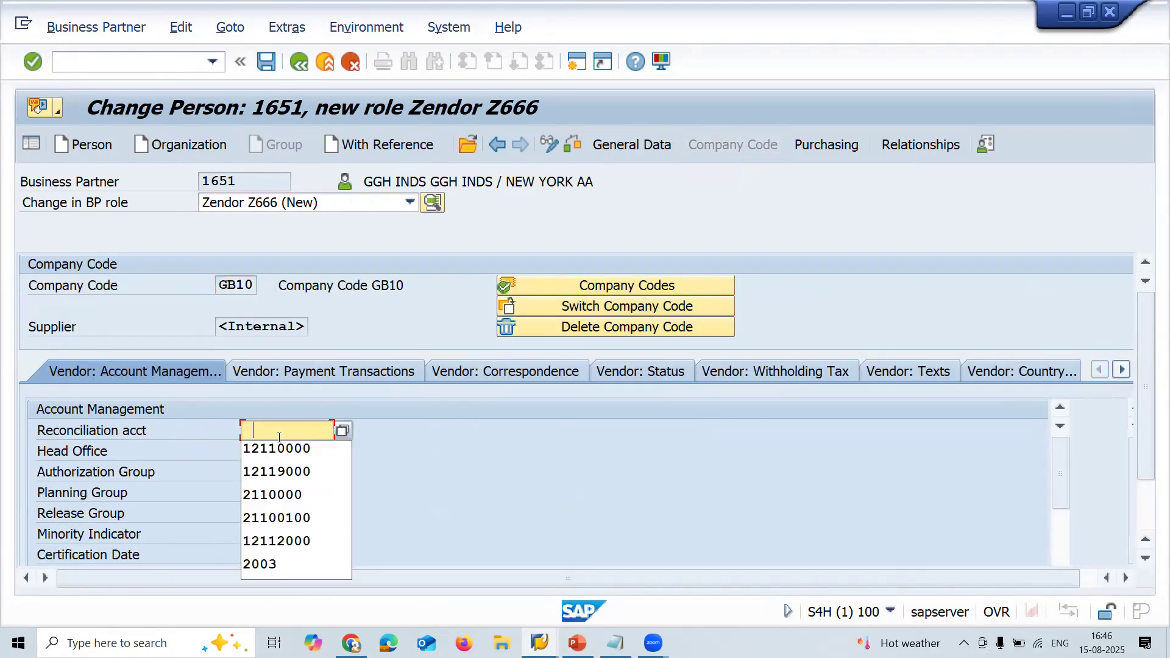
pyautogui.click(342, 432)
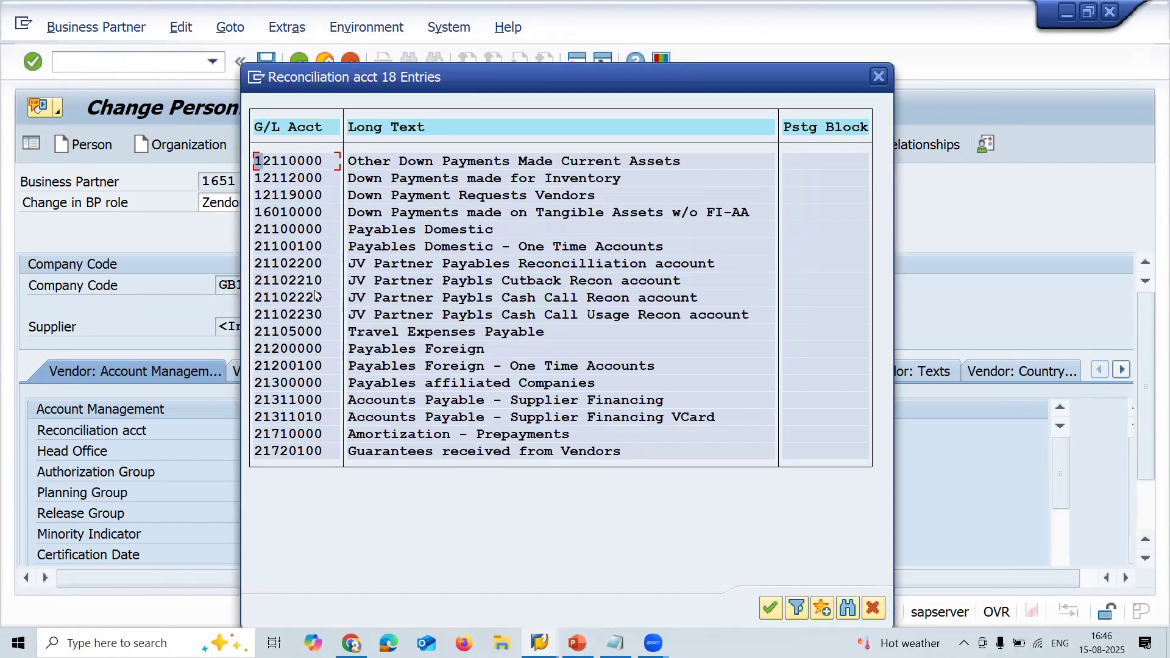
pyautogui.doubleClick(303, 160)
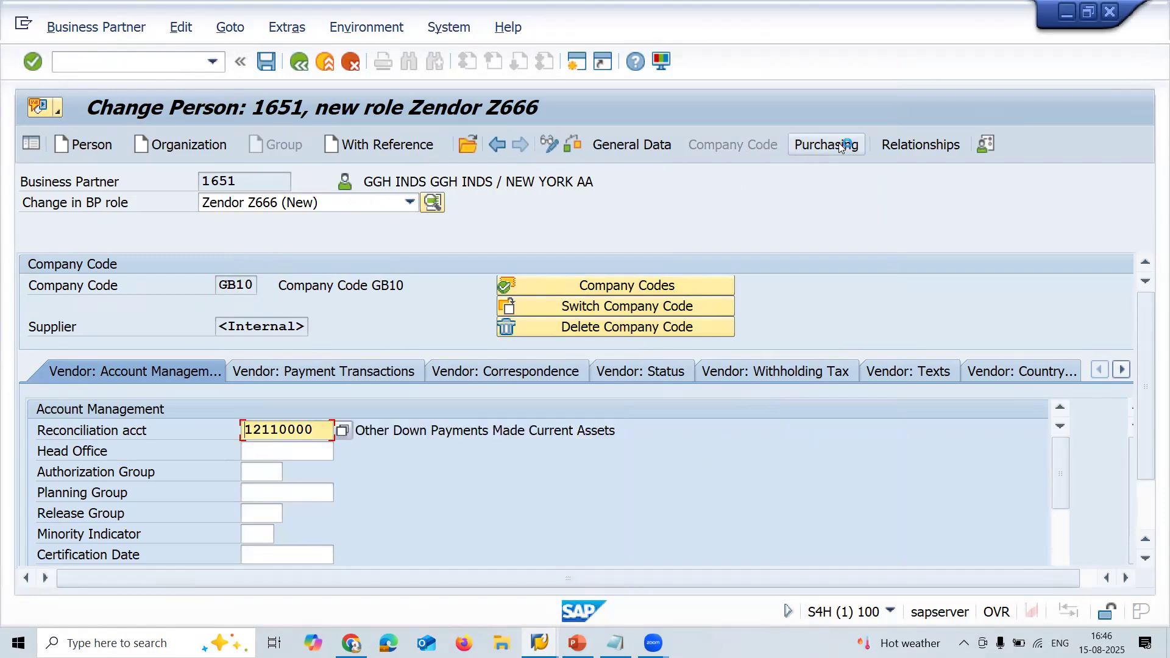
# - Supply EN as the correspondence language required for saving the vendor role
pyautogui.click(267, 64)
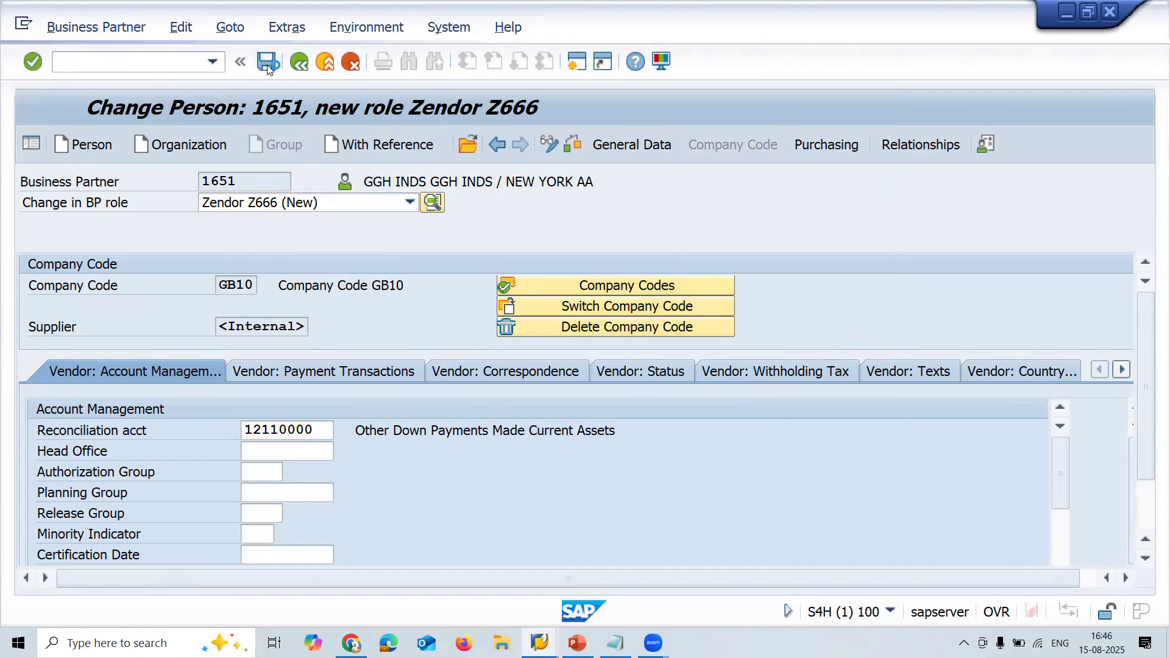
pyautogui.write('EN')
pyautogui.press('Return')
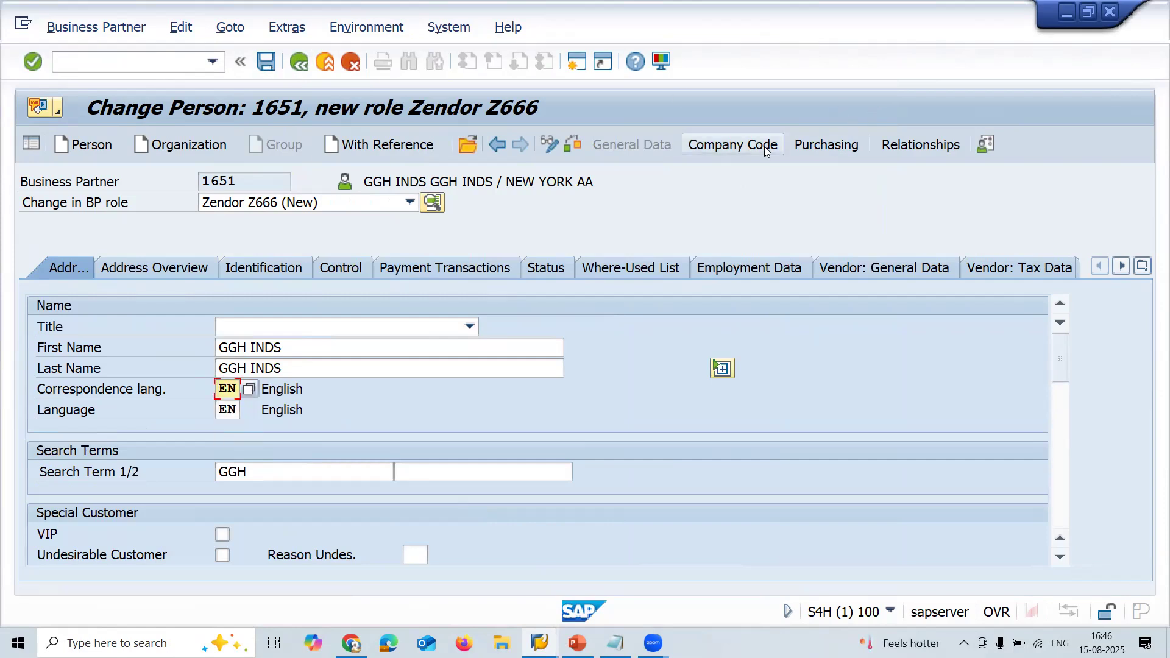
# - Save the GGH INDS vendor role from its company code data and check the assigned supplier number
pyautogui.click(744, 145)
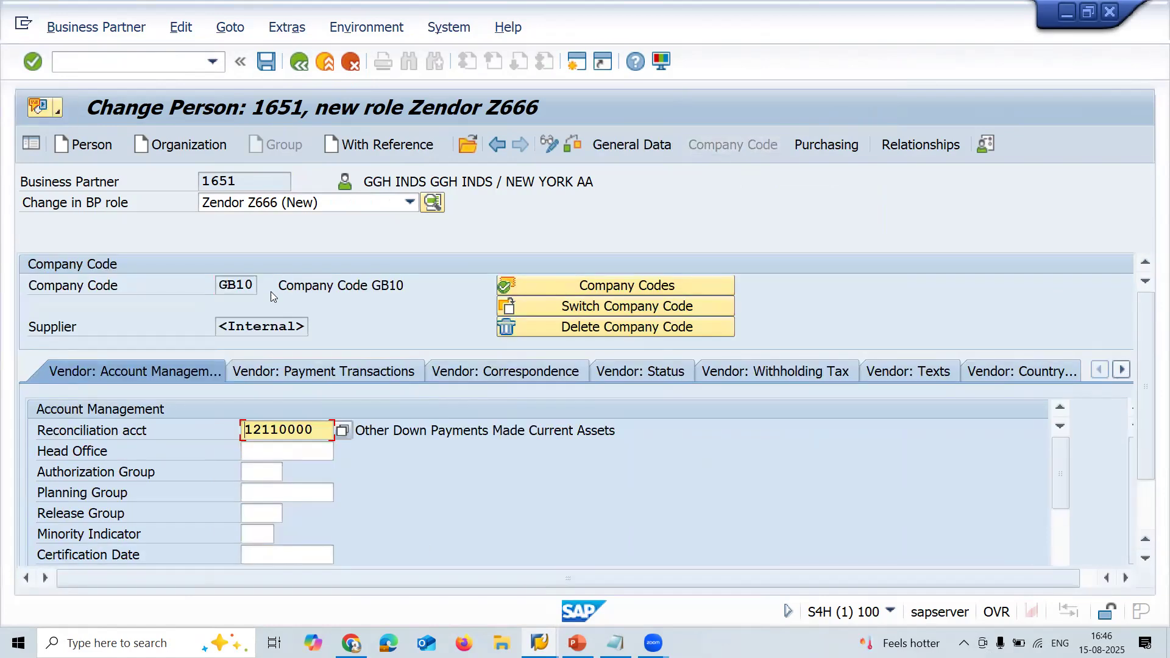
pyautogui.click(266, 62)
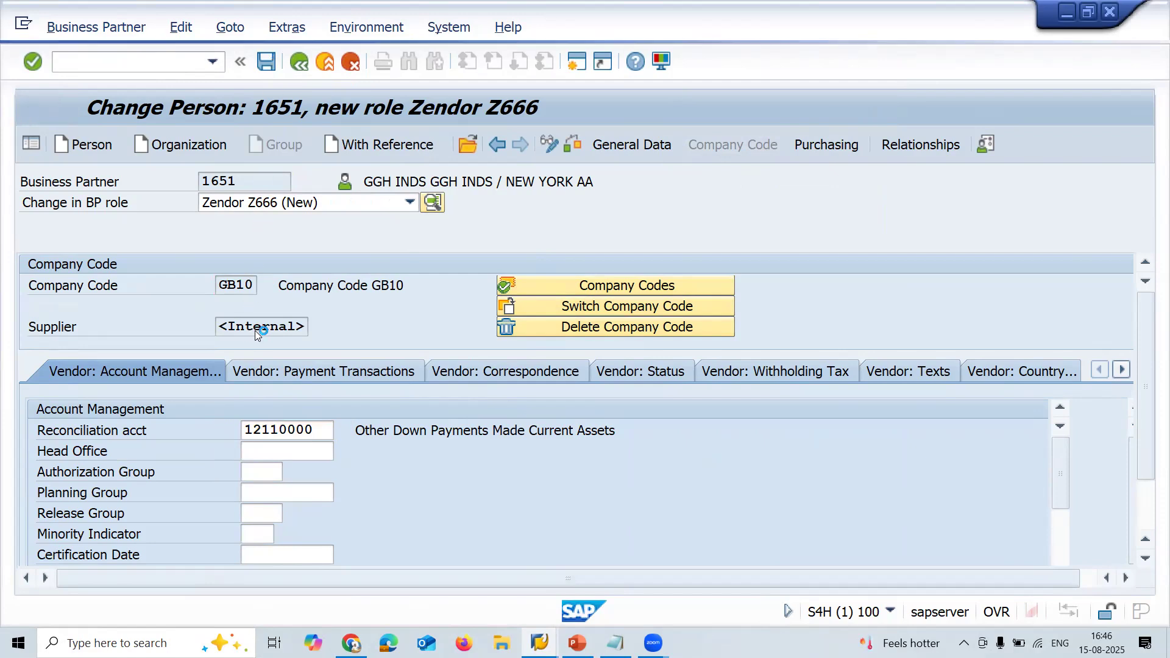
pyautogui.click(278, 320)
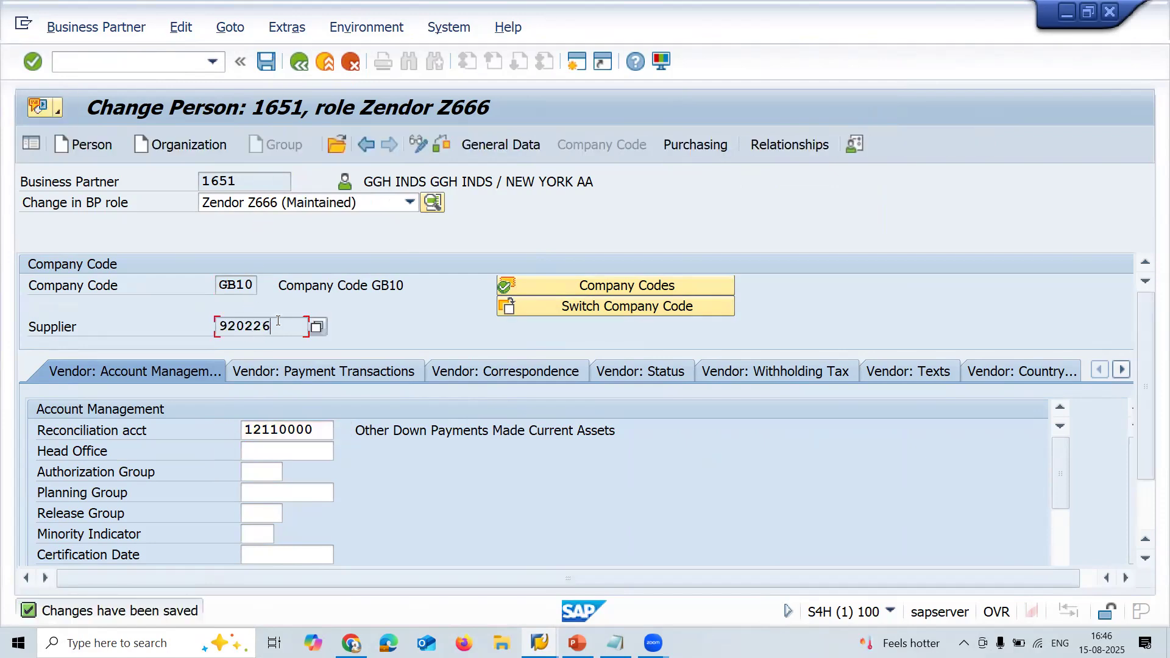
# - Copy the supplier number assigned to GGH INDS from the vendor's company code data
pyautogui.hotkey('shift', 'Left')
pyautogui.hotkey('shift', 'Left')
pyautogui.hotkey('shift', 'Left')
pyautogui.hotkey('shift', 'Left')
pyautogui.hotkey('shift', 'Left')
pyautogui.hotkey('ctrl', 'c')
# - Extend the GGH INDS vendor role to purchasing organization RA11
pyautogui.click(693, 144)
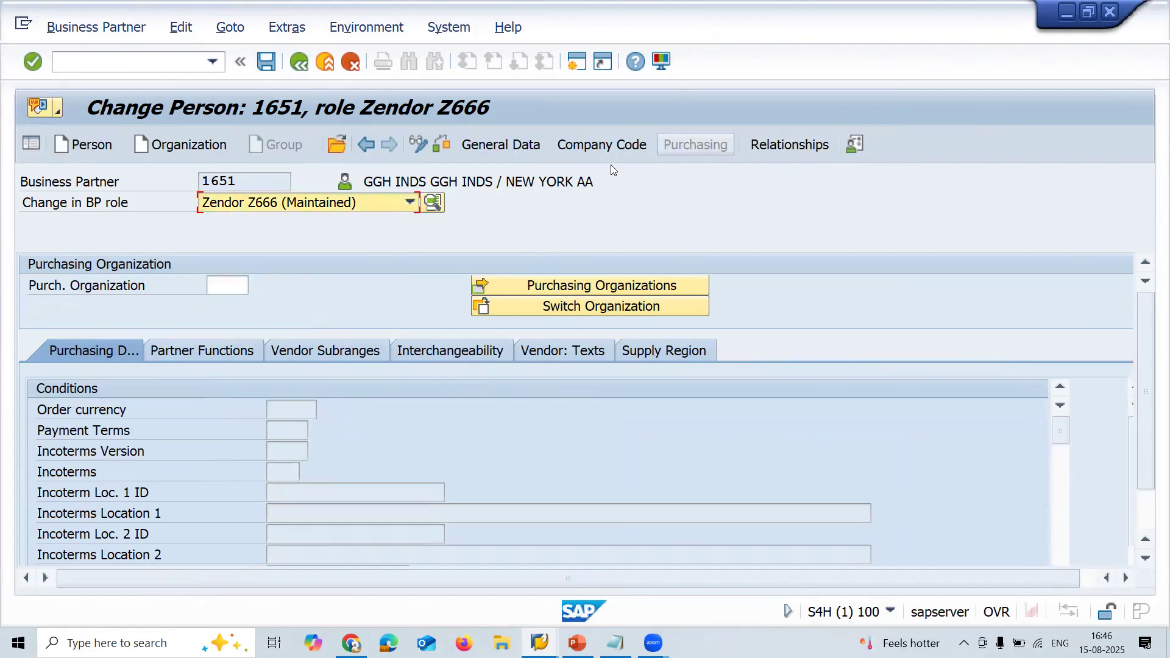
pyautogui.click(239, 286)
pyautogui.press('Down')
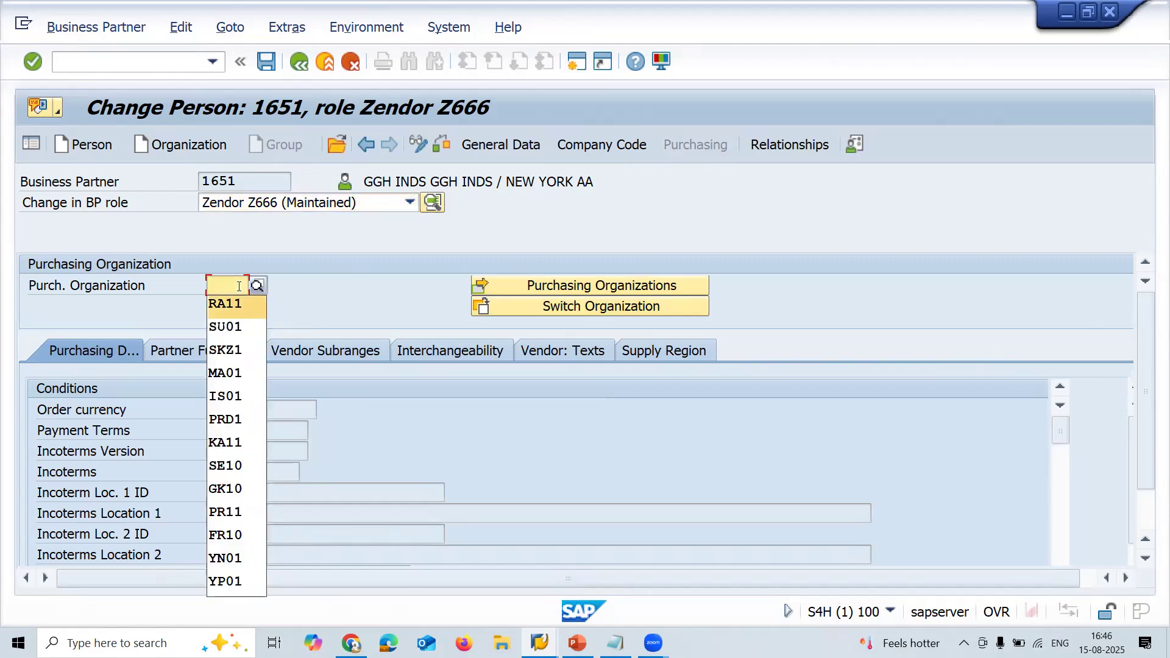
pyautogui.press('Return')
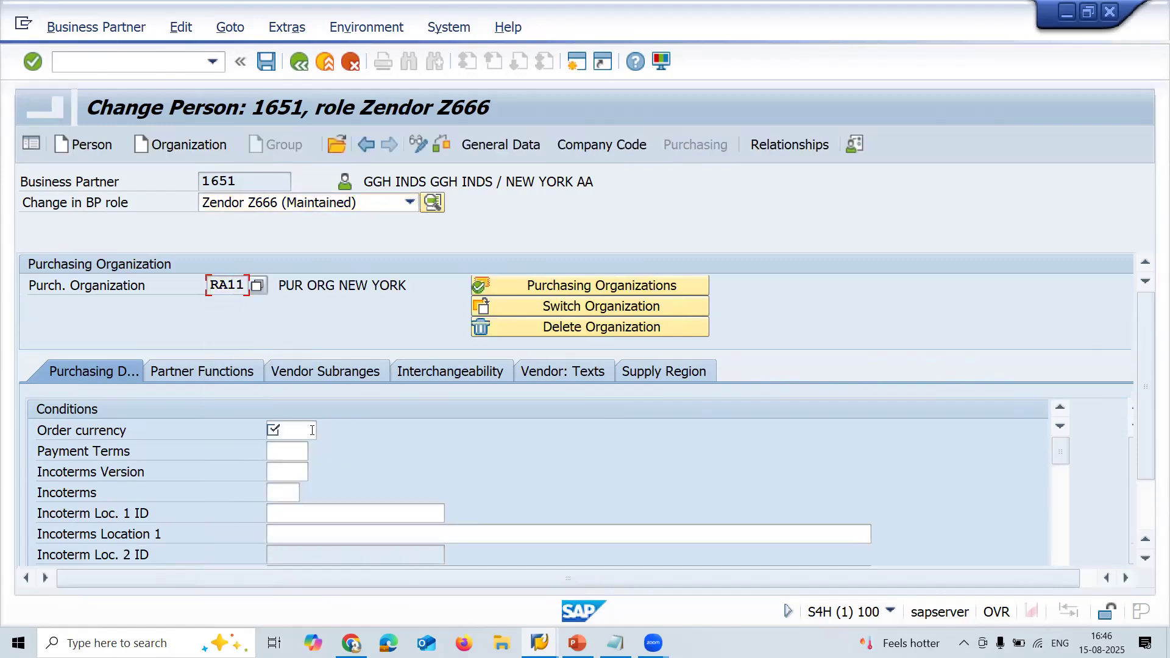
# - Set the order currency to USD in the purchasing data for RA11 and save the business partner
pyautogui.click(326, 431)
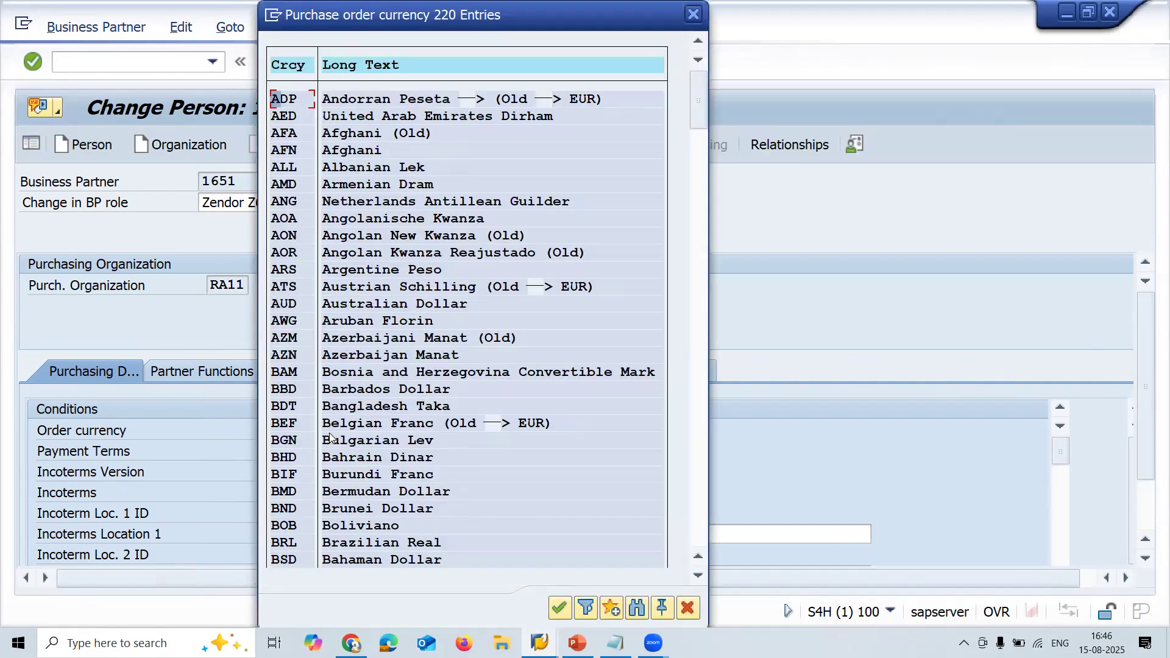
pyautogui.press('Escape')
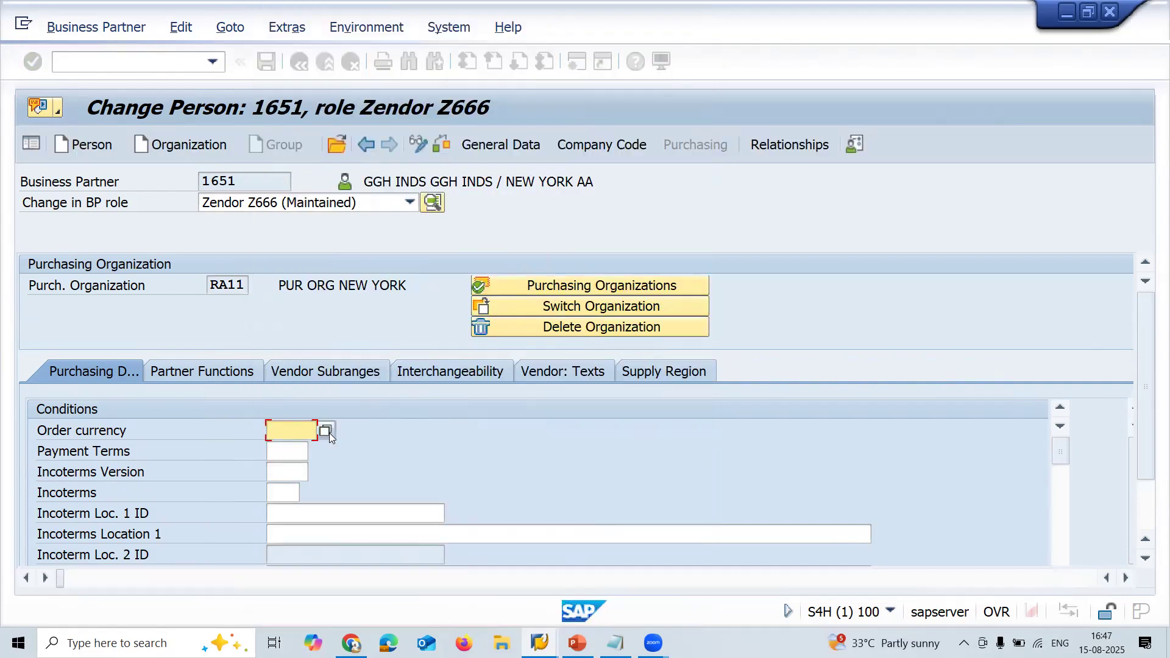
pyautogui.write('USD')
pyautogui.press('Return')
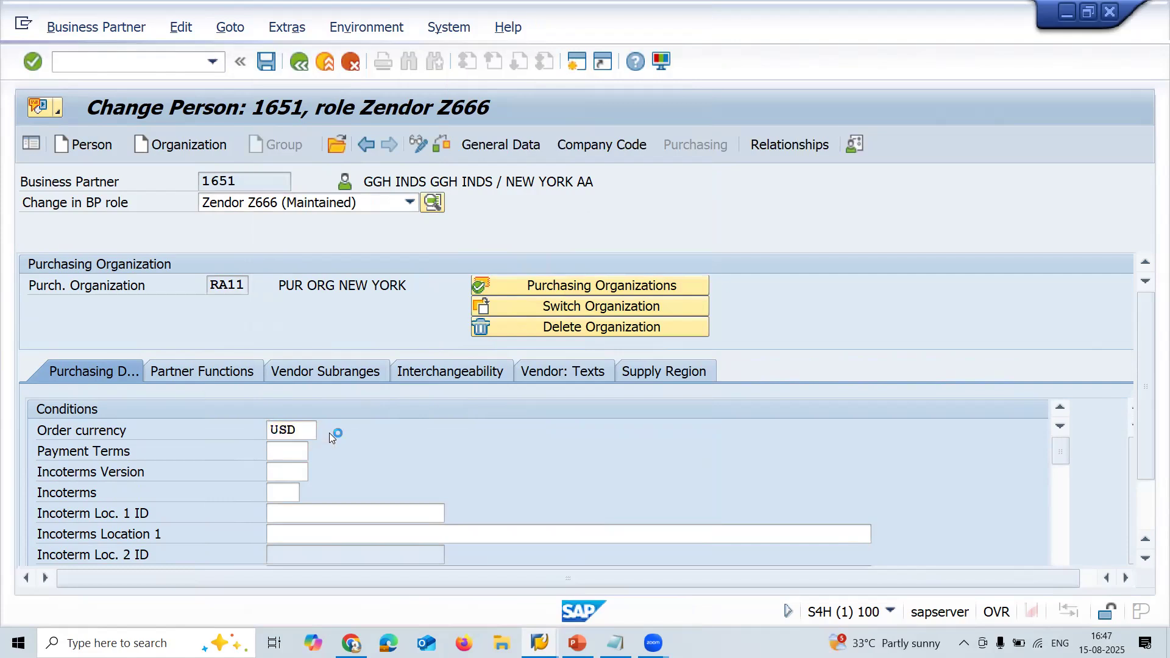
pyautogui.click(266, 61)
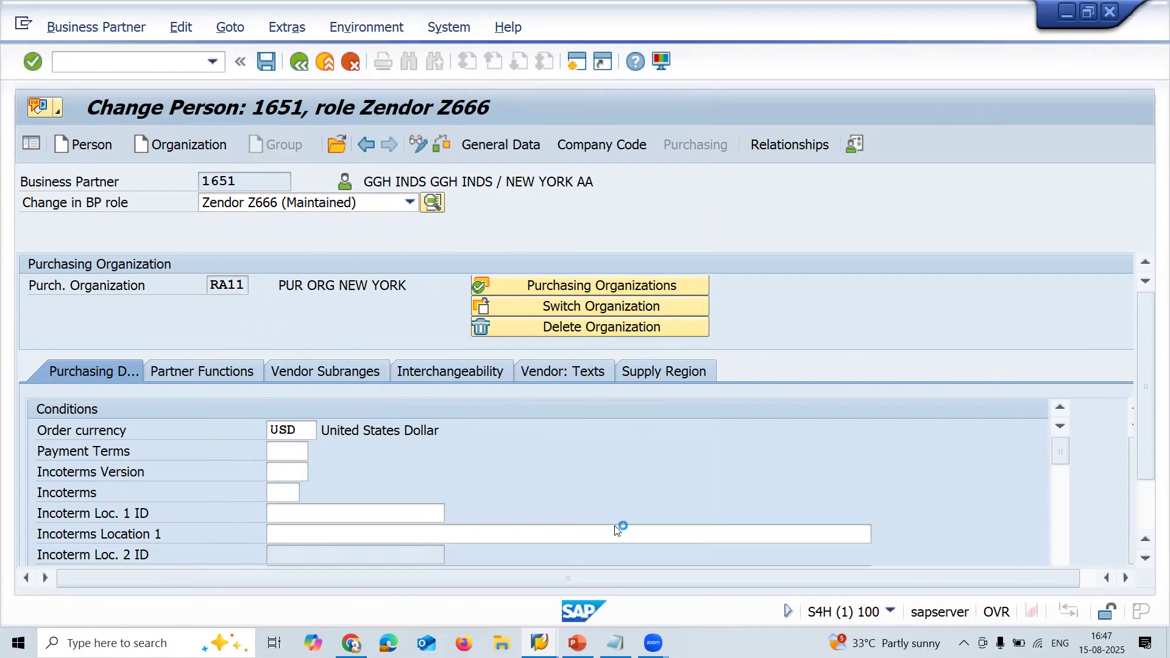
# - Record the copied supplier number on a new line of the Notepad list and return to SAP
pyautogui.click(615, 642)
pyautogui.press('Return')
pyautogui.write('920226')
pyautogui.press('Return')
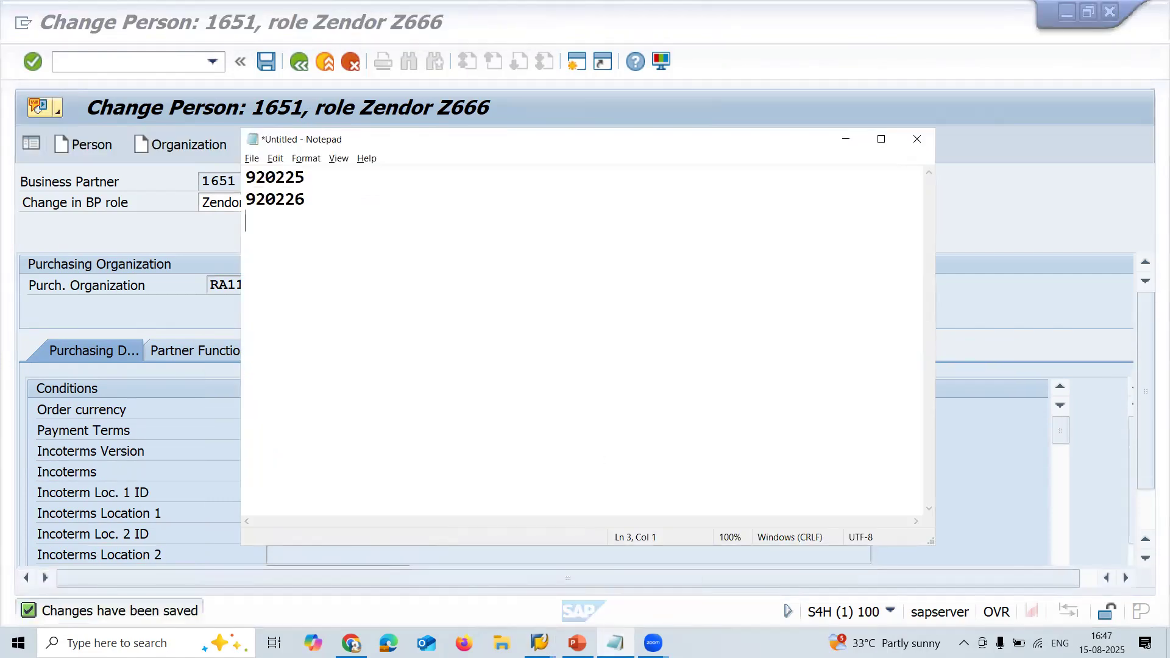
pyautogui.click(845, 139)
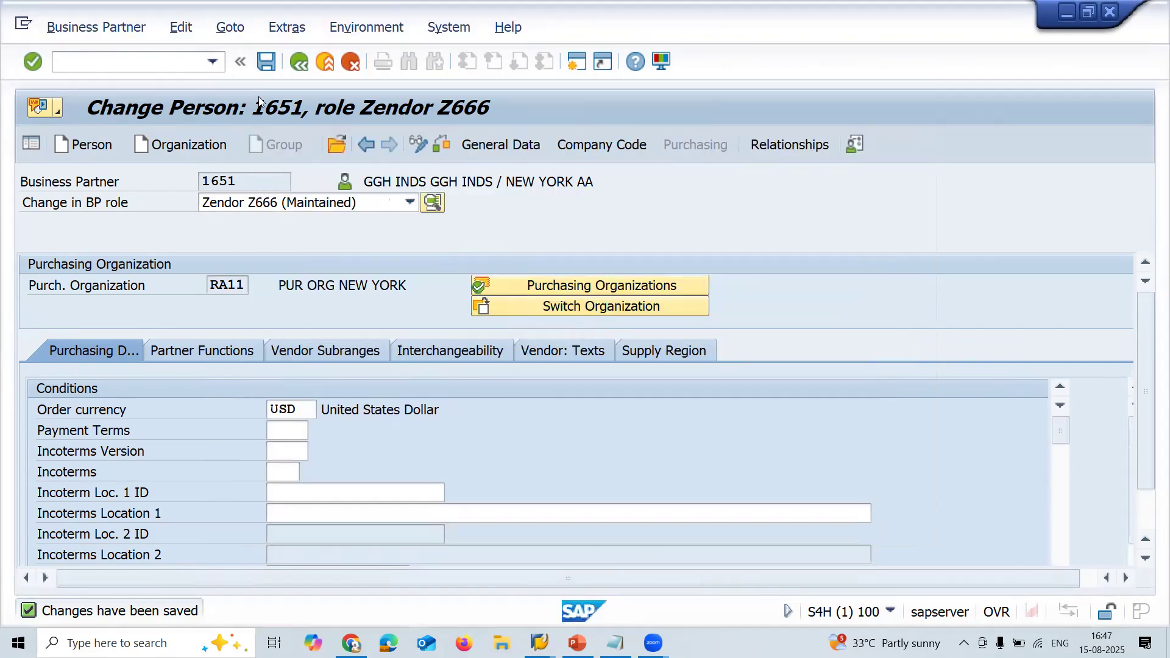
# - Start a new material with MM01, using industry Mechanical engineering and material type Spare Parts 2-Wheelers
pyautogui.write('/NMM01')
pyautogui.press('Return')
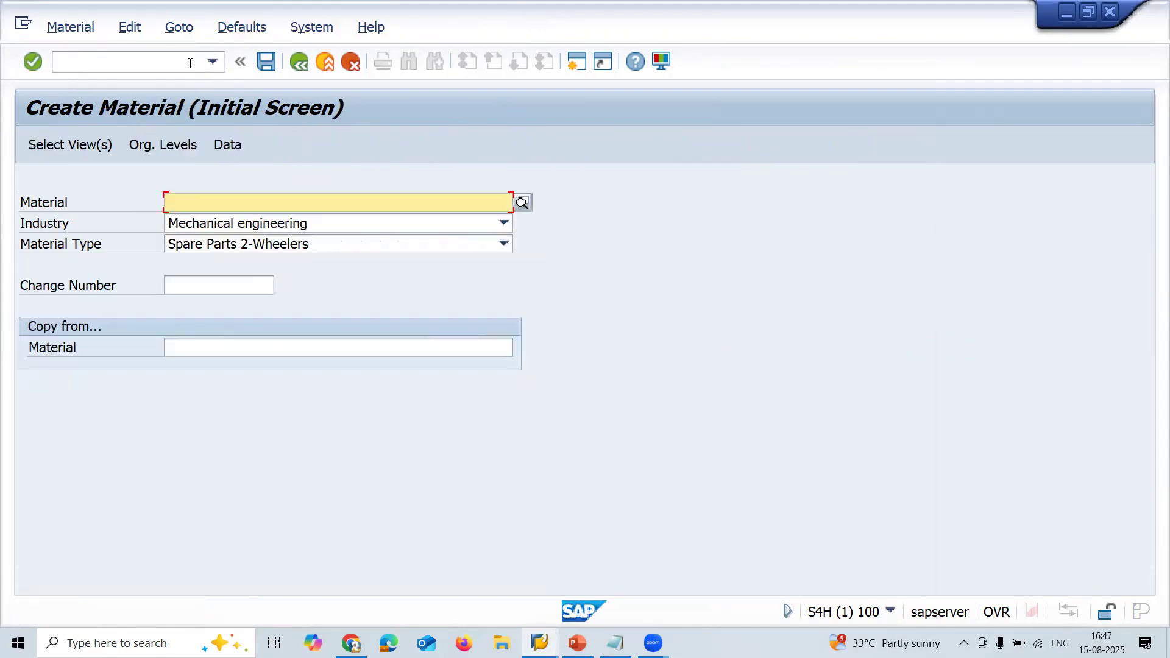
pyautogui.click(211, 243)
pyautogui.click(210, 244)
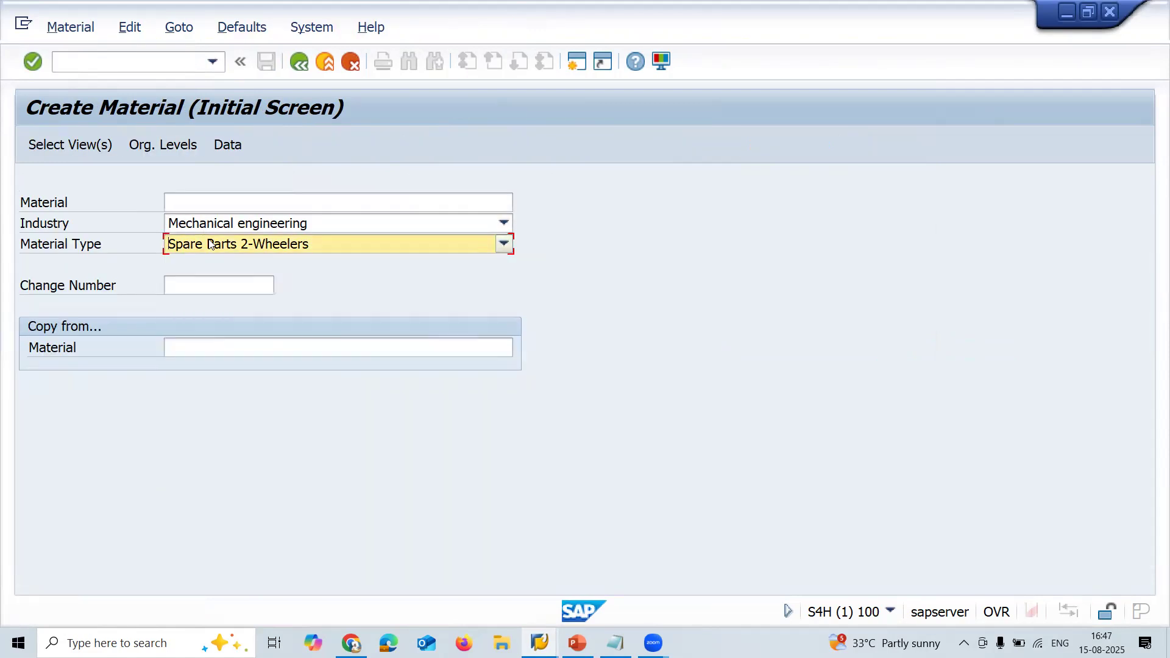
pyautogui.press('Return')
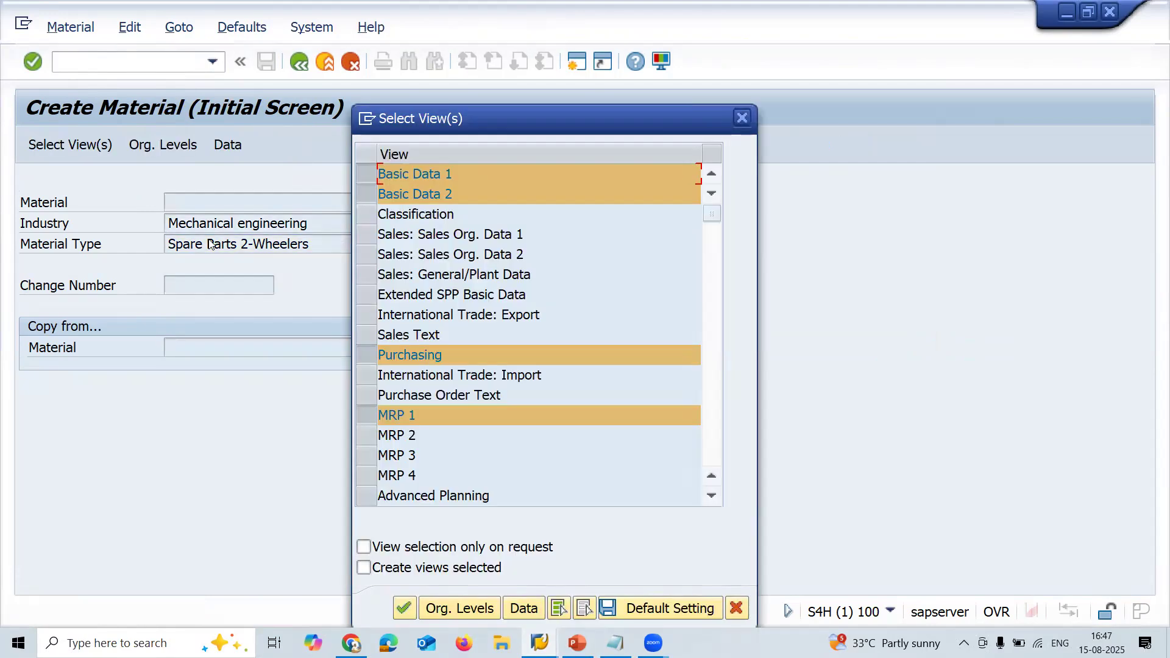
# - Check the plant and storage location in the organizational levels of the new material
pyautogui.click(458, 608)
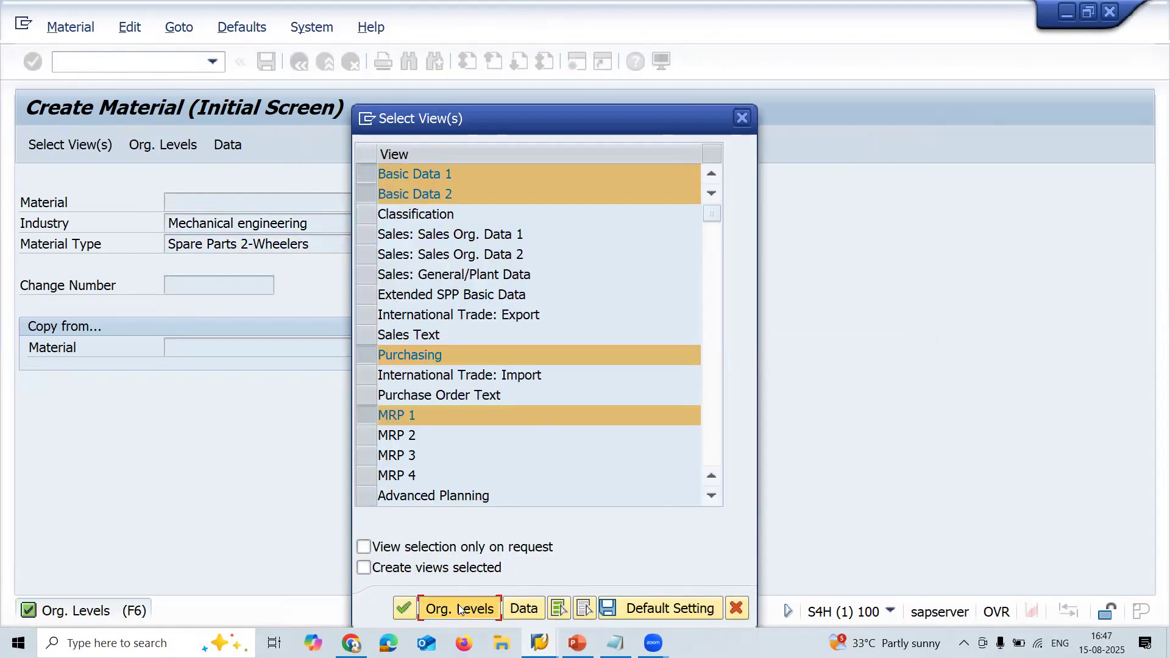
pyautogui.hotkey('shift', 'Right')
pyautogui.hotkey('shift', 'Right')
pyautogui.hotkey('shift', 'Right')
pyautogui.hotkey('shift', 'Right')
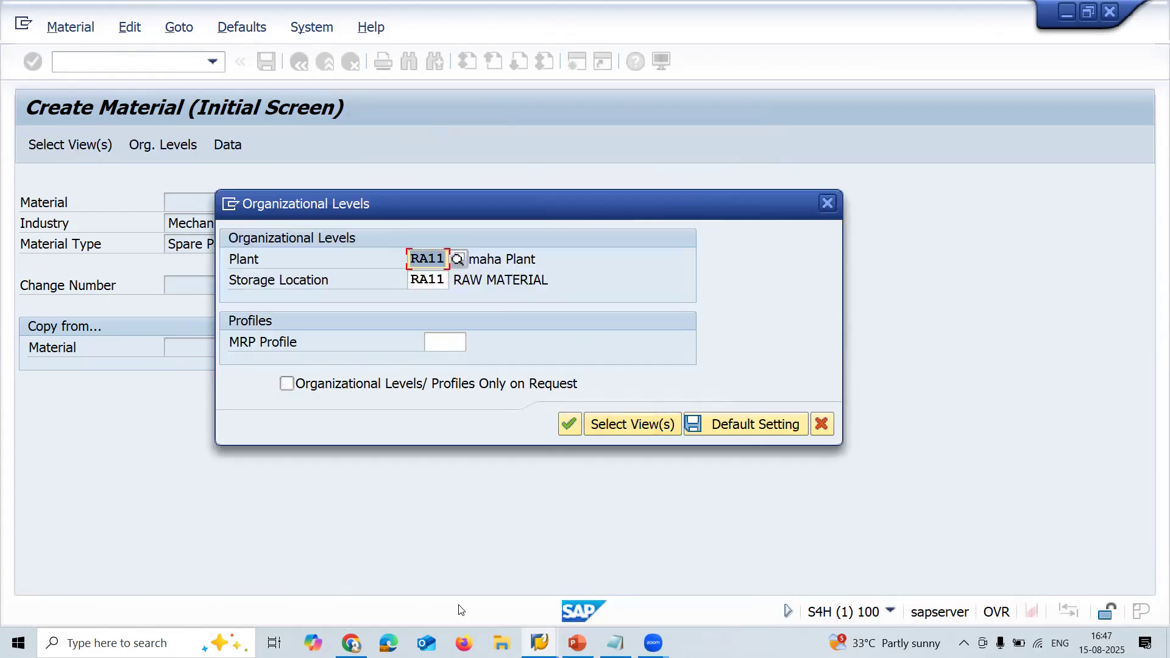
pyautogui.press('Down')
pyautogui.hotkey('shift', 'Left')
pyautogui.hotkey('shift', 'Left')
pyautogui.hotkey('shift', 'Left')
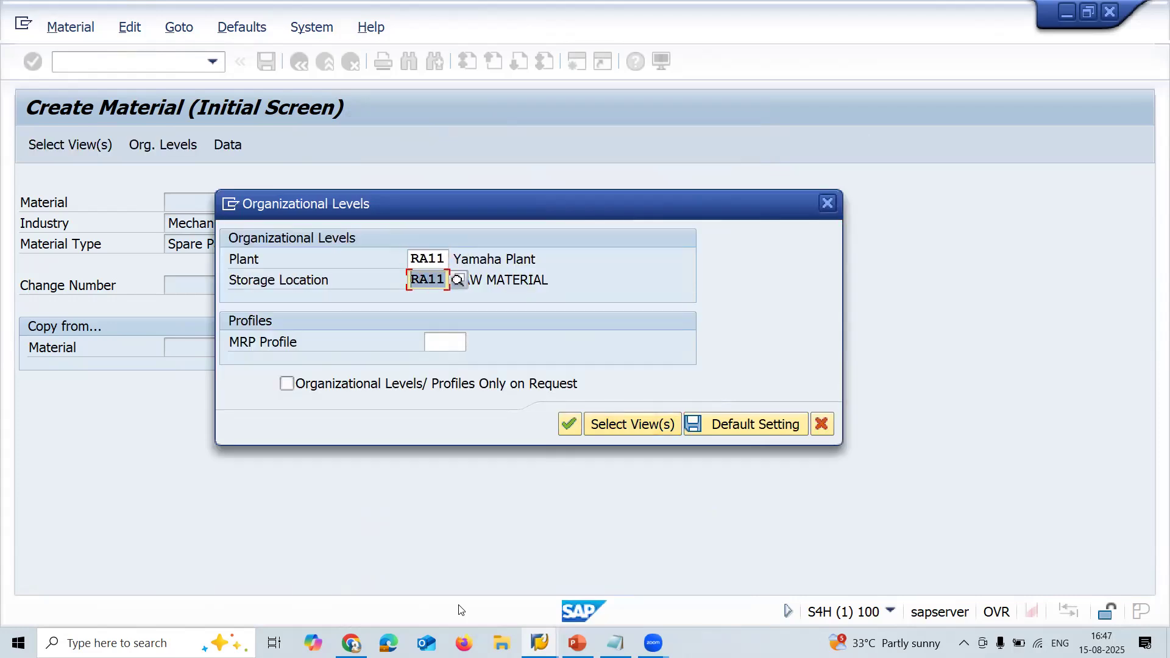
# - Review the selected views from Basic Data 1 to Accounting 1, and confirm them with plant and storage location RA11
pyautogui.click(645, 429)
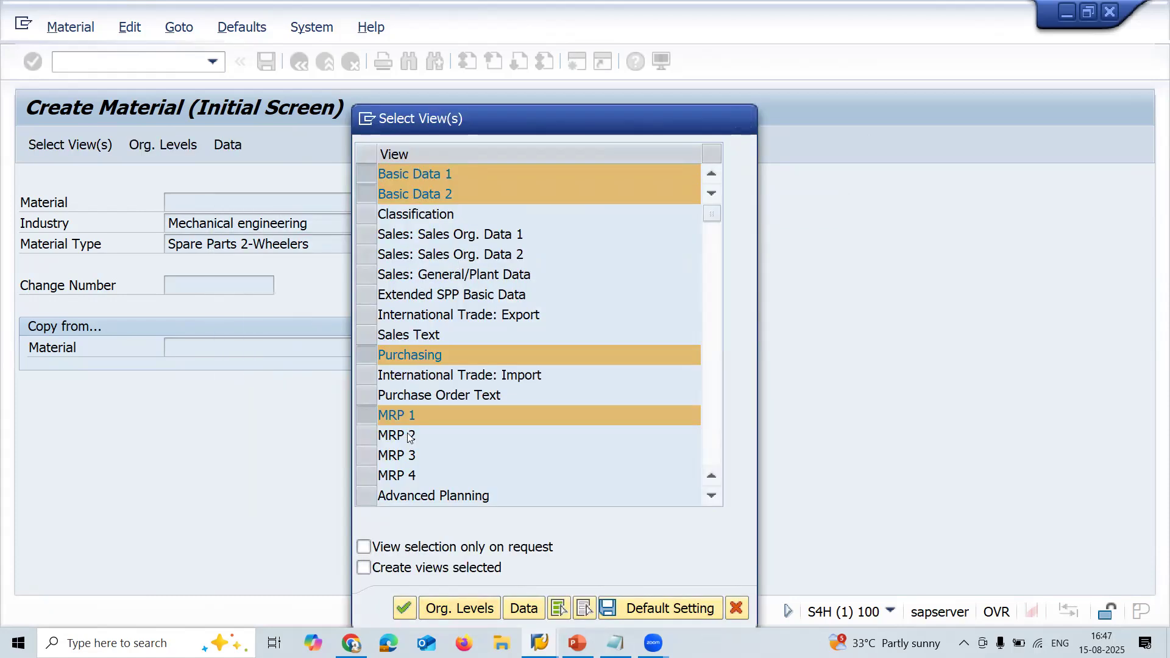
pyautogui.scroll(-5, 408, 435)
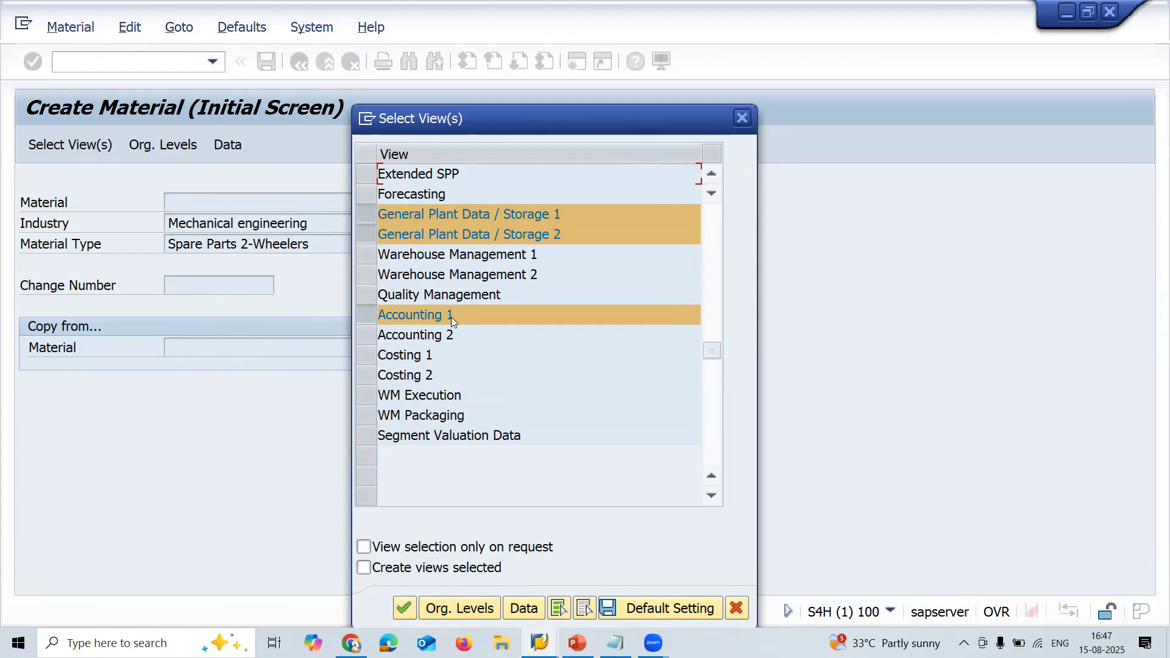
pyautogui.scroll(5, 451, 316)
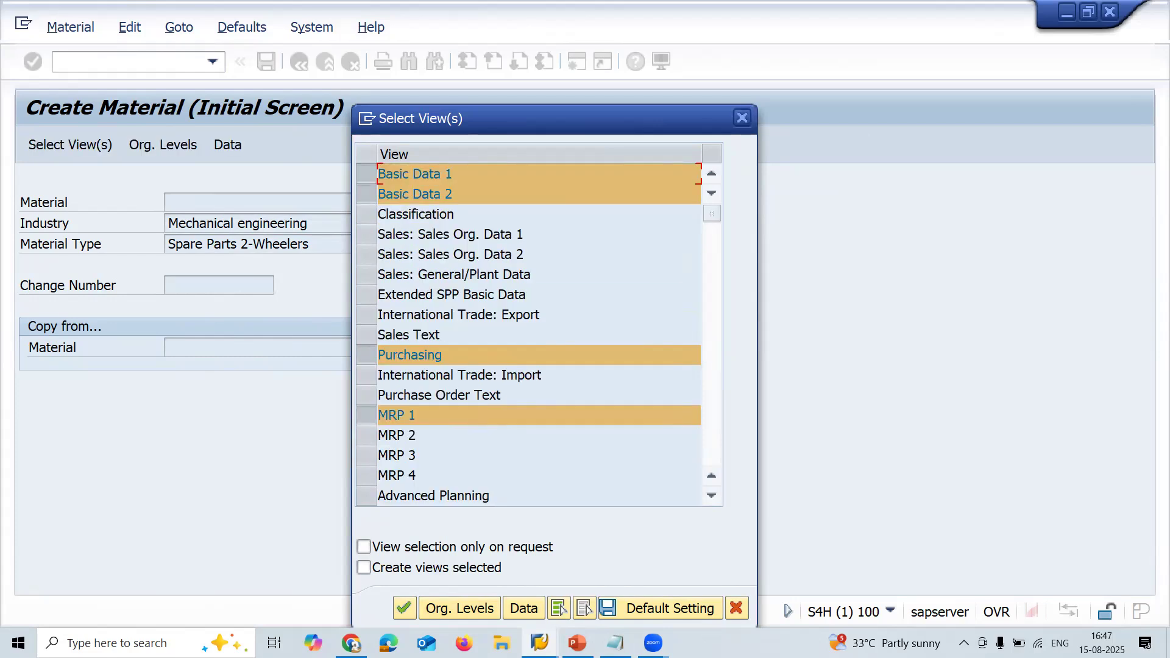
pyautogui.click(405, 616)
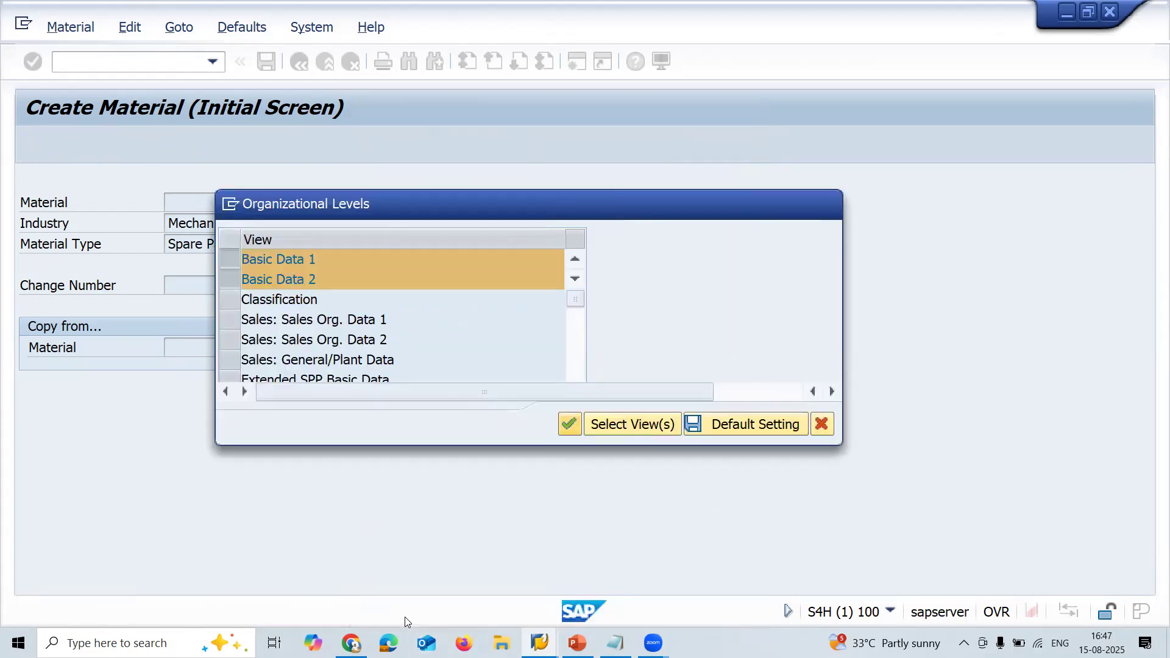
pyautogui.press('Return')
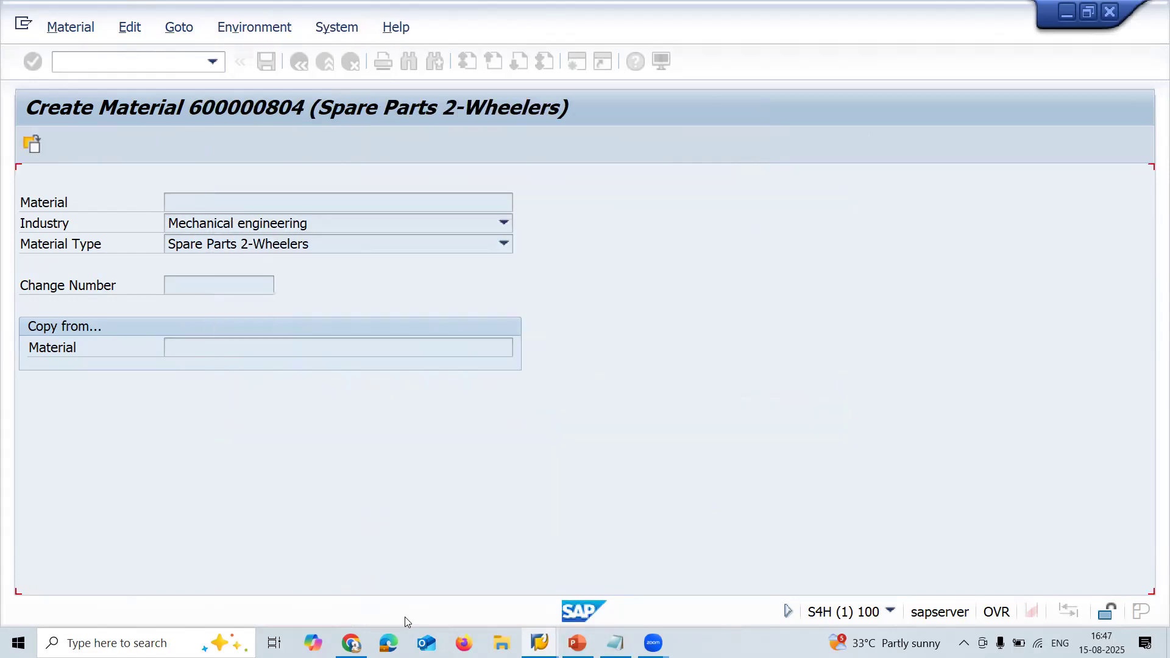
# - Enter REAR MONO SUSPENSION R15 YAMAHA as the material description and select its text
pyautogui.press('Return')
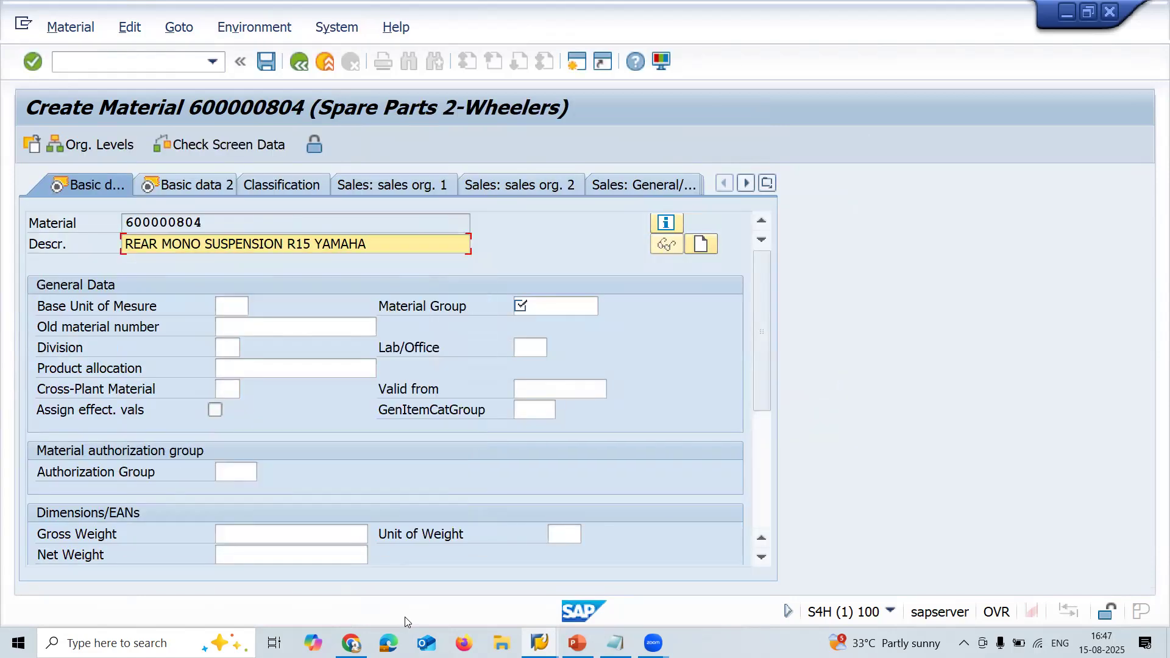
pyautogui.hotkey('shift', 'Left')
pyautogui.hotkey('shift', 'Left')
pyautogui.hotkey('shift', 'Left')
pyautogui.hotkey('shift', 'Left')
pyautogui.hotkey('shift', 'Left')
pyautogui.hotkey('shift', 'Left')
pyautogui.hotkey('shift', 'Left')
pyautogui.hotkey('shift', 'Left')
pyautogui.hotkey('shift', 'Left')
pyautogui.hotkey('shift', 'Left')
pyautogui.hotkey('shift', 'Left')
pyautogui.hotkey('shift', 'Left')
pyautogui.hotkey('shift', 'Left')
pyautogui.hotkey('shift', 'Left')
pyautogui.hotkey('shift', 'Left')
pyautogui.hotkey('shift', 'Left')
pyautogui.hotkey('shift', 'Left')
pyautogui.hotkey('shift', 'Left')
pyautogui.hotkey('shift', 'Left')
pyautogui.hotkey('shift', 'Left')
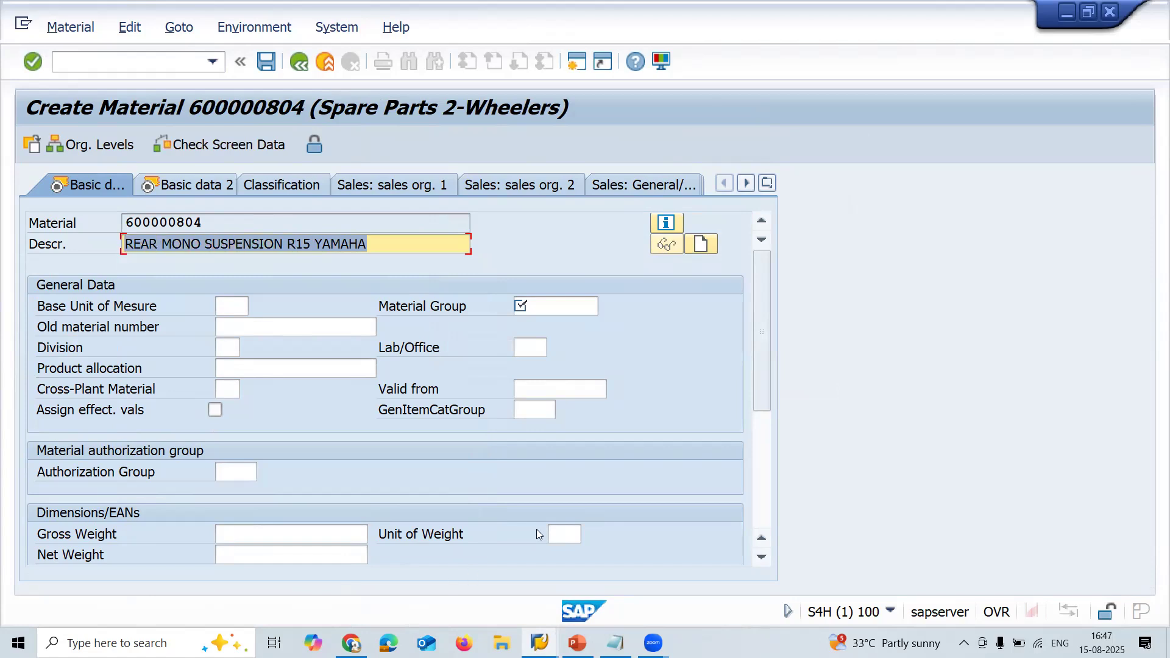
# - Copy the new material's number from the Basic Data 1 view
pyautogui.click(287, 219)
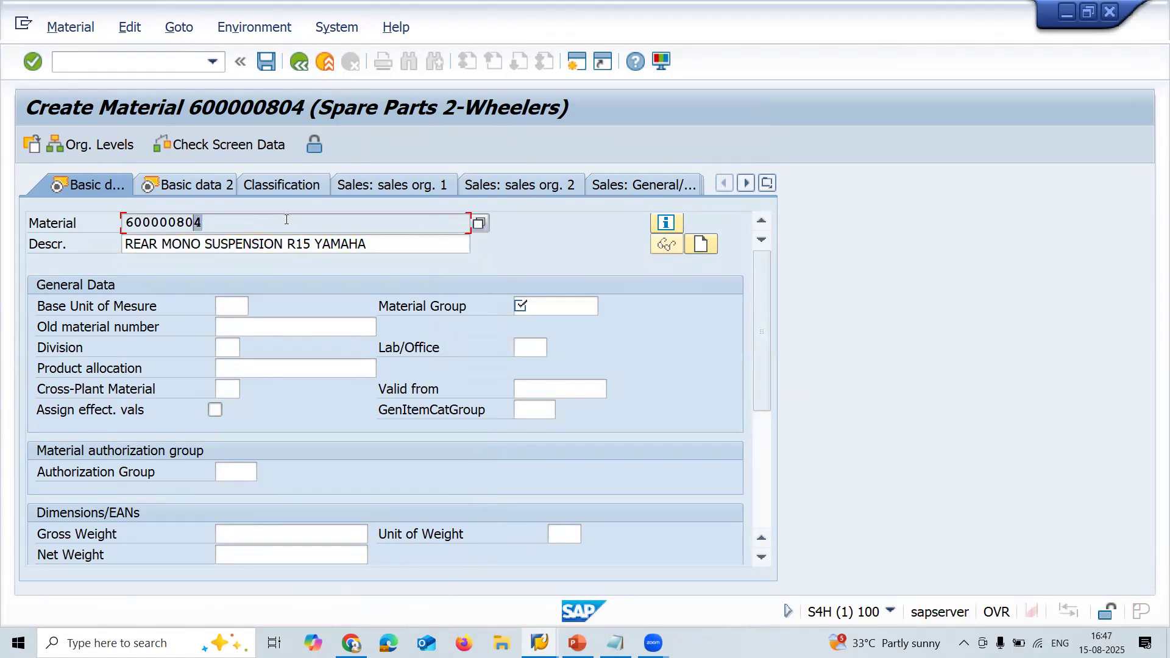
pyautogui.hotkey('shift', 'Left')
pyautogui.hotkey('shift', 'Left')
pyautogui.hotkey('shift', 'Left')
pyautogui.hotkey('shift', 'Left')
pyautogui.hotkey('shift', 'Left')
pyautogui.hotkey('shift', 'Left')
pyautogui.hotkey('shift', 'Left')
pyautogui.hotkey('shift', 'Left')
pyautogui.hotkey('ctrl', 'c')
# - Set the base unit of measure to EA and the material group to 0001, and confirm the basic data
pyautogui.click(241, 308)
pyautogui.write('EA')
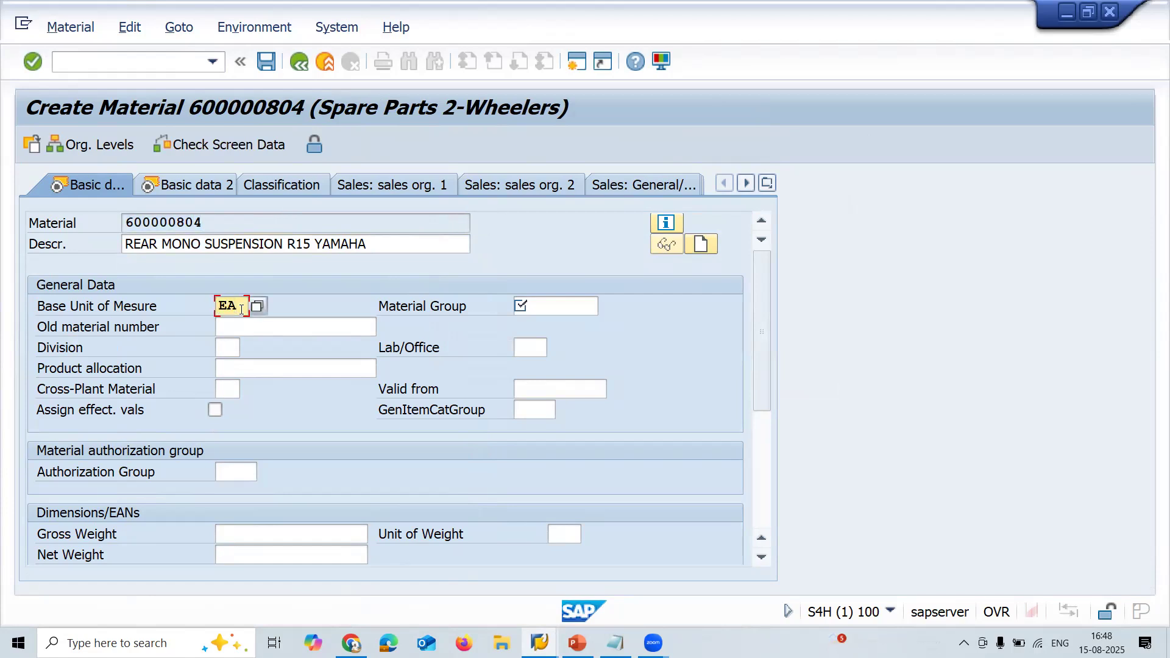
pyautogui.press('Tab')
pyautogui.click(610, 305)
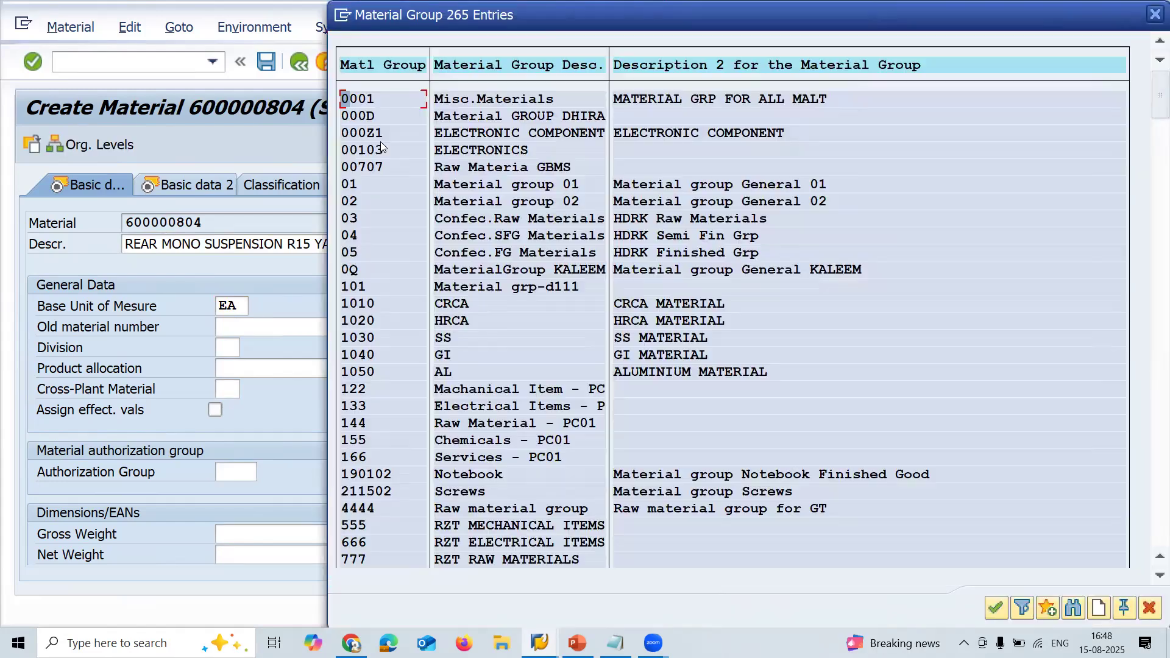
pyautogui.doubleClick(367, 99)
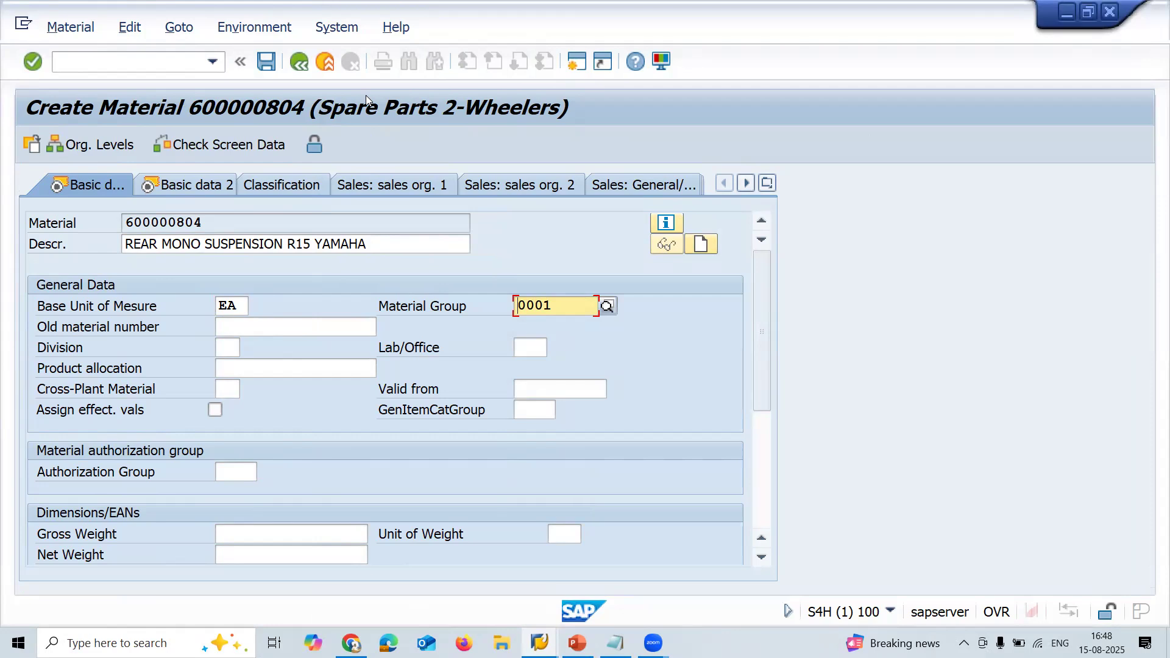
pyautogui.press('Return')
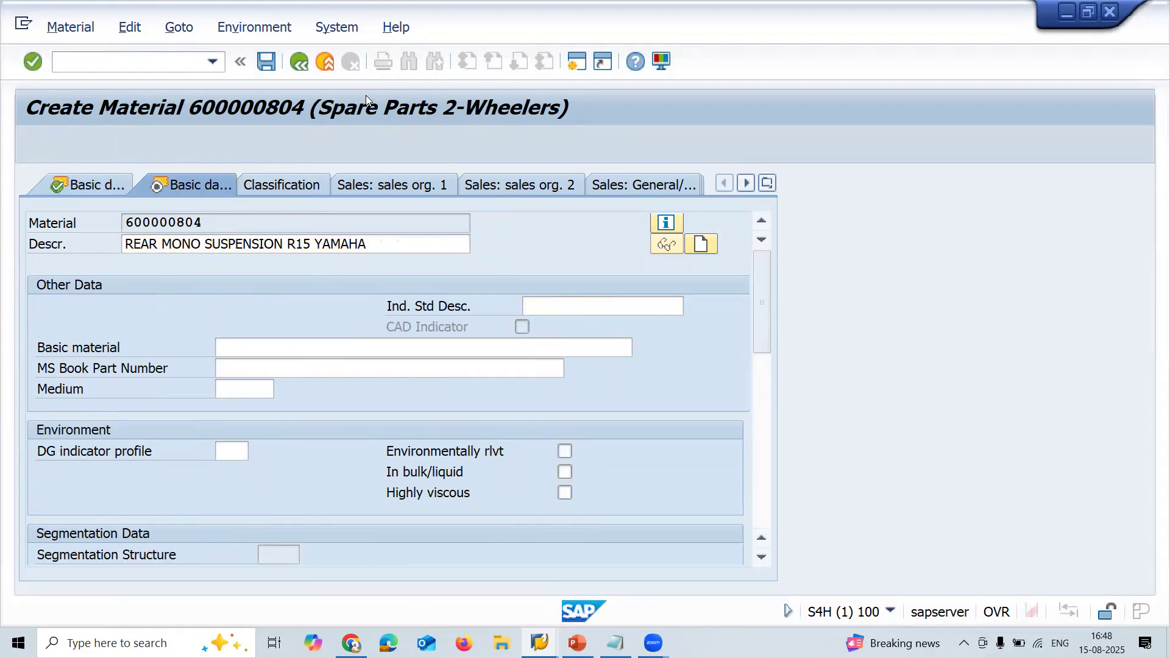
# - Set the MRP type to ND in the MRP 1 view and continue through the plant data views to Accounting 1
pyautogui.press('Return')
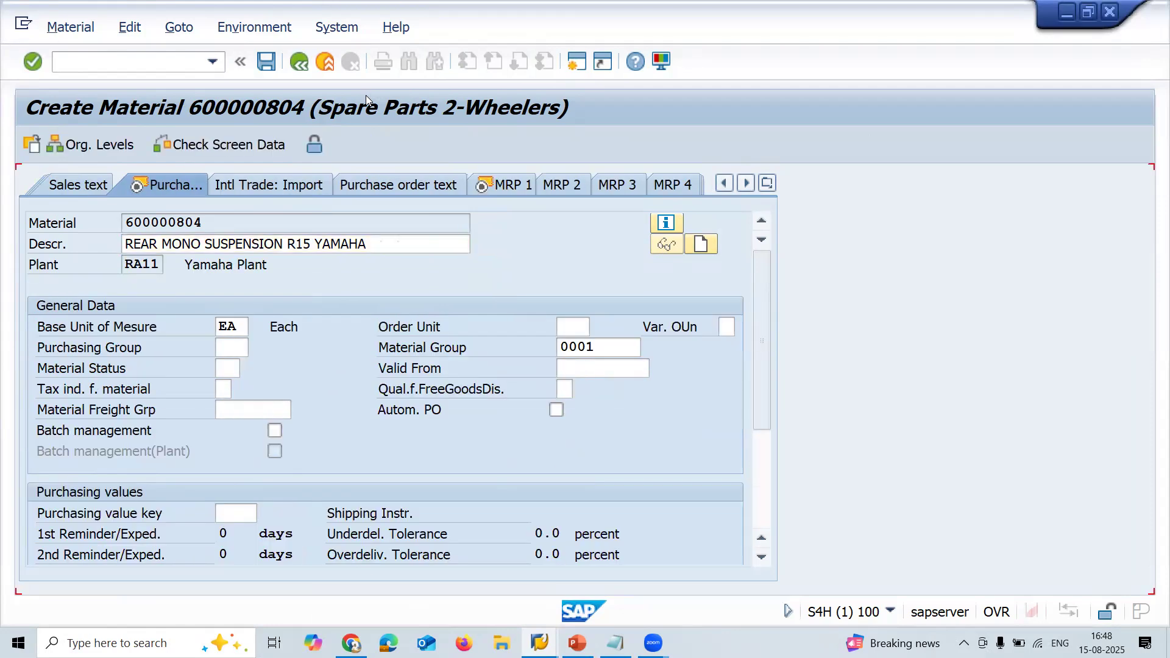
pyautogui.press('Return')
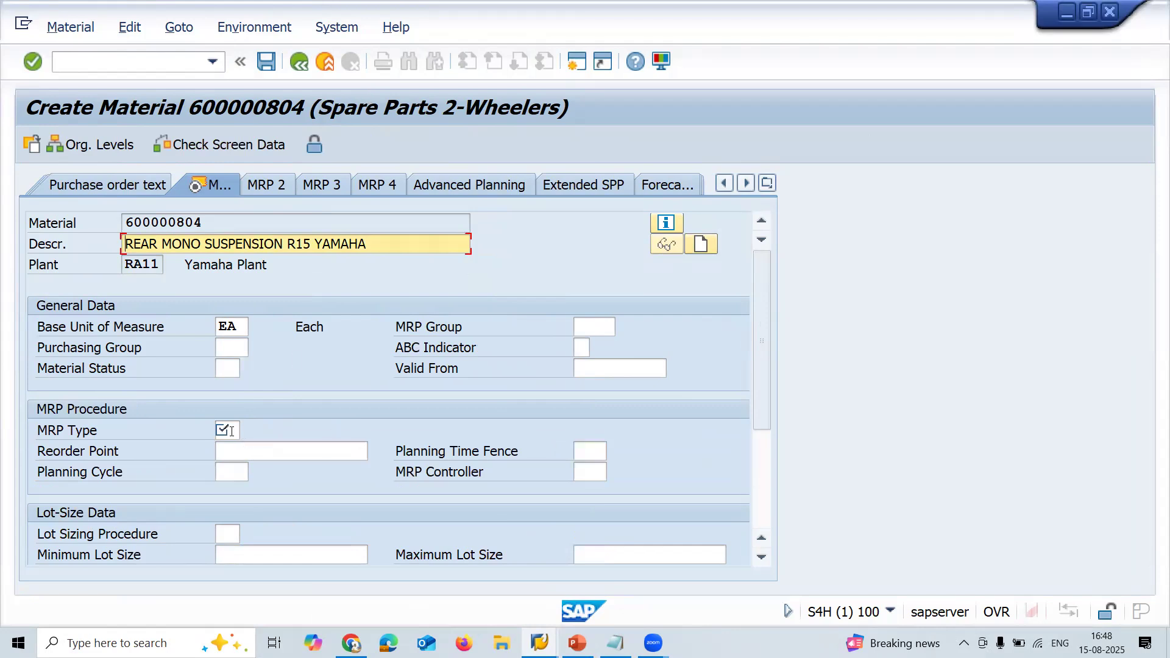
pyautogui.click(225, 430)
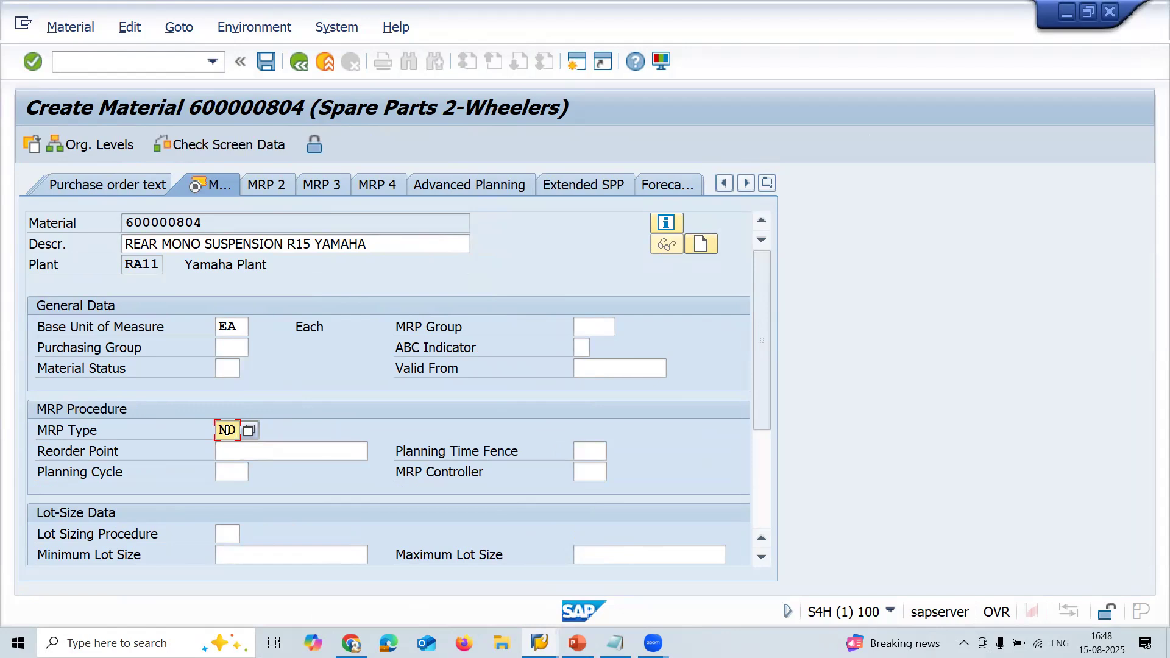
pyautogui.press('Return')
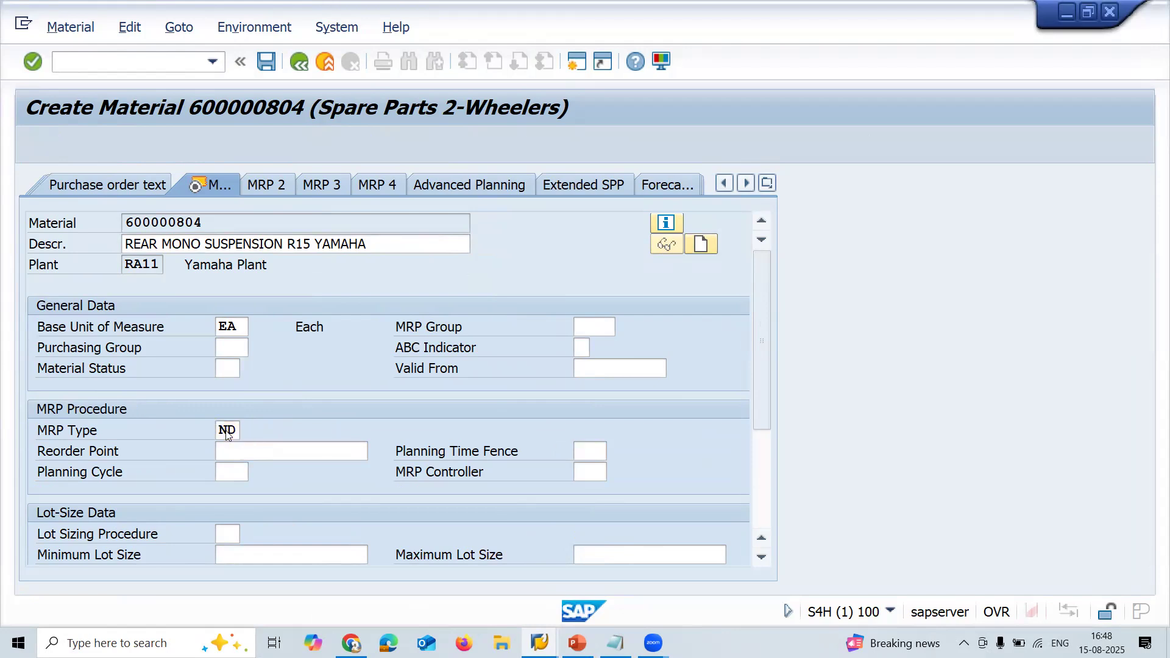
pyautogui.press('Return')
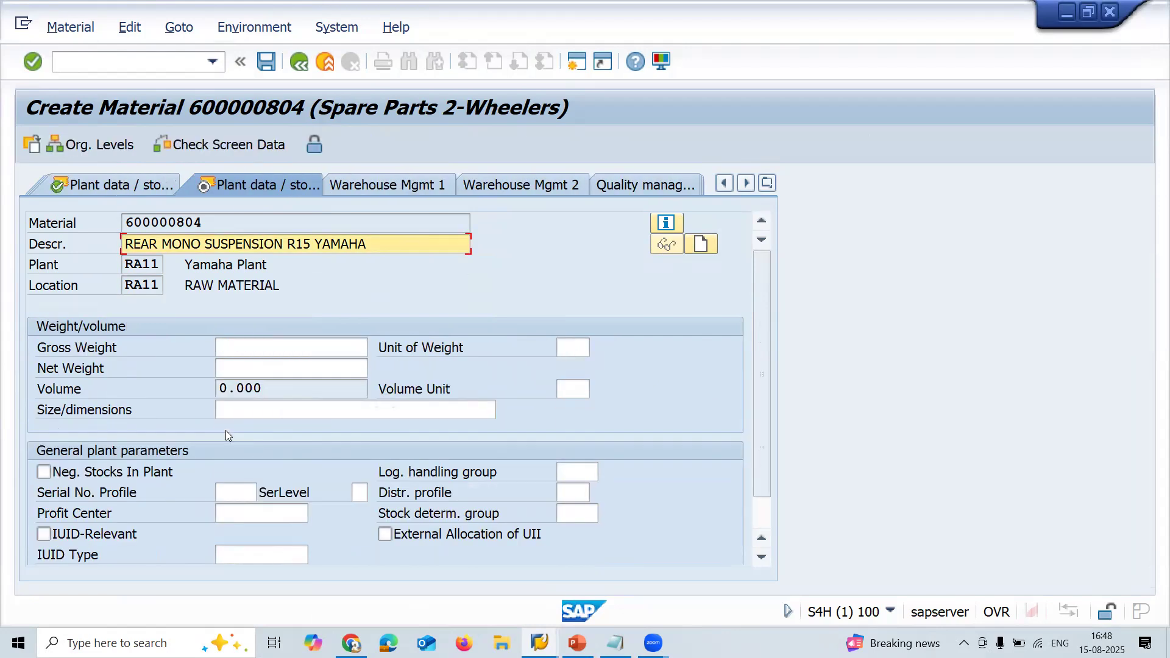
pyautogui.press('Return')
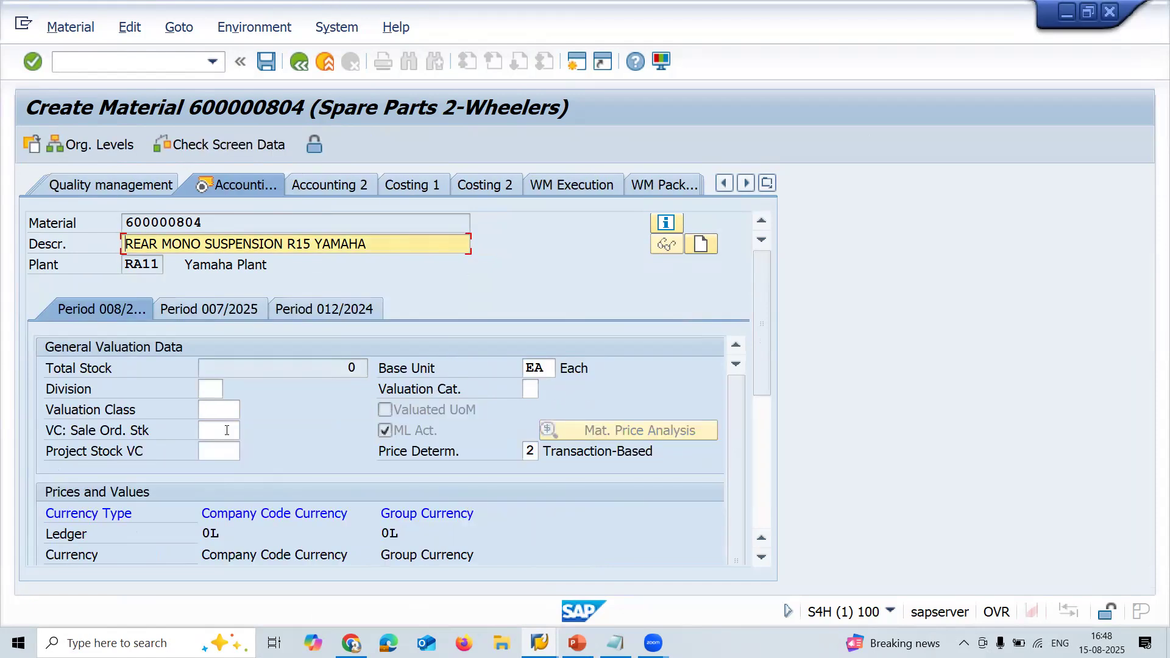
# - Close the Chrome window, set the material's valuation class to 3000 (Raw Materials) in Accounting 1 and confirm the accounting data
pyautogui.click(351, 643)
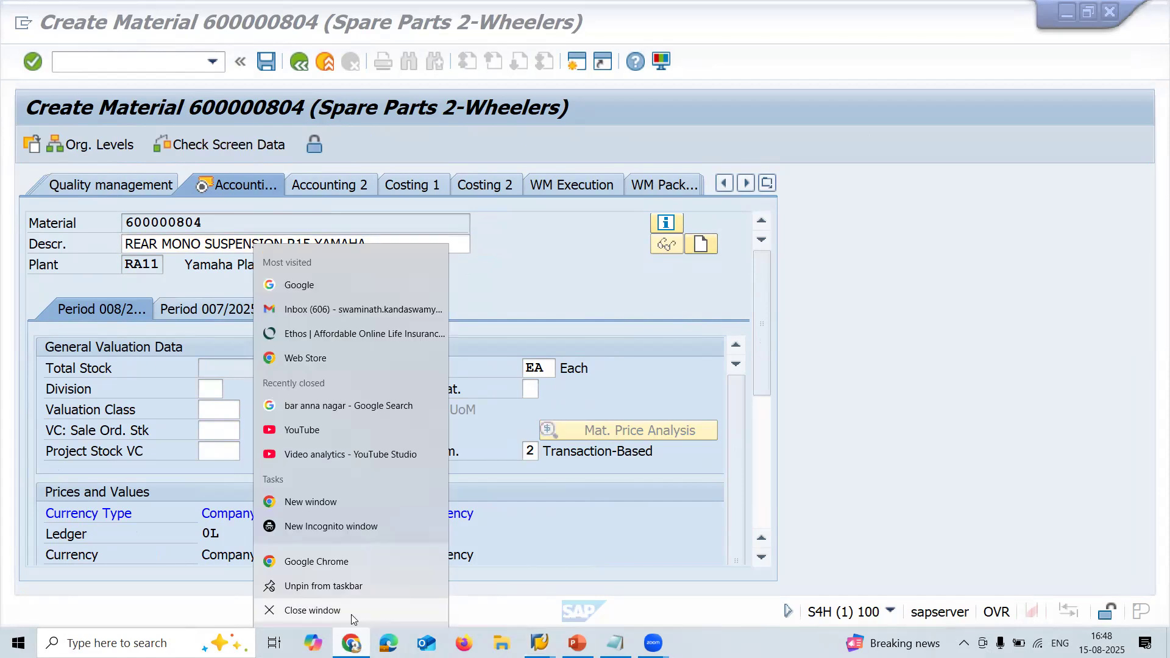
pyautogui.click(351, 614)
pyautogui.click(212, 408)
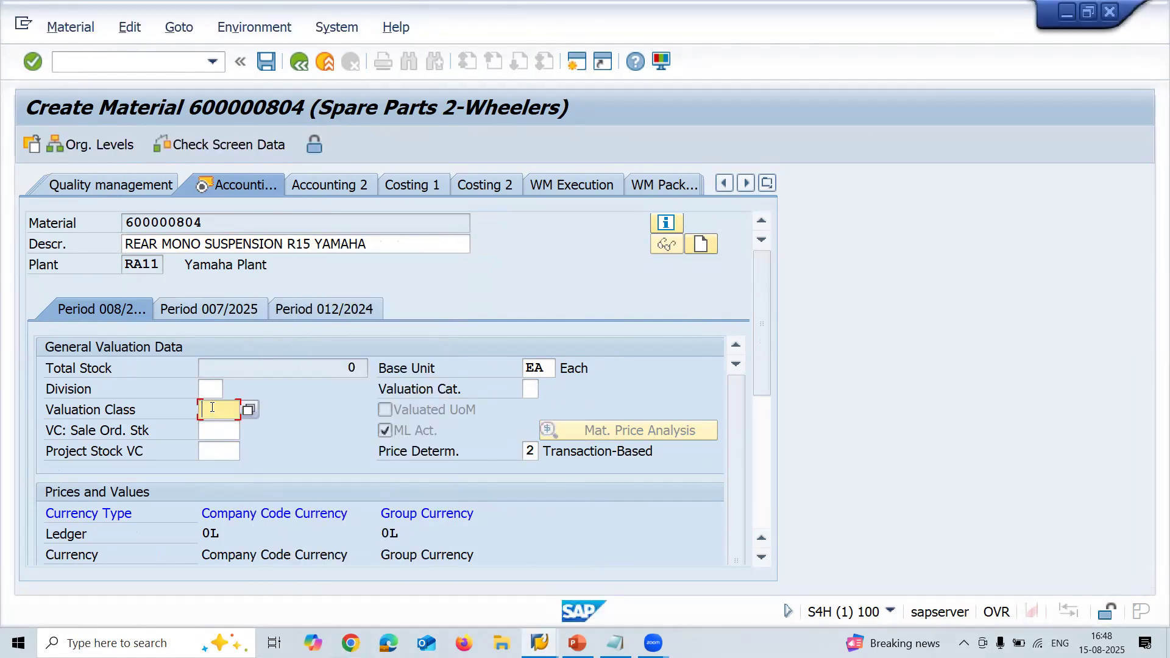
pyautogui.click(249, 414)
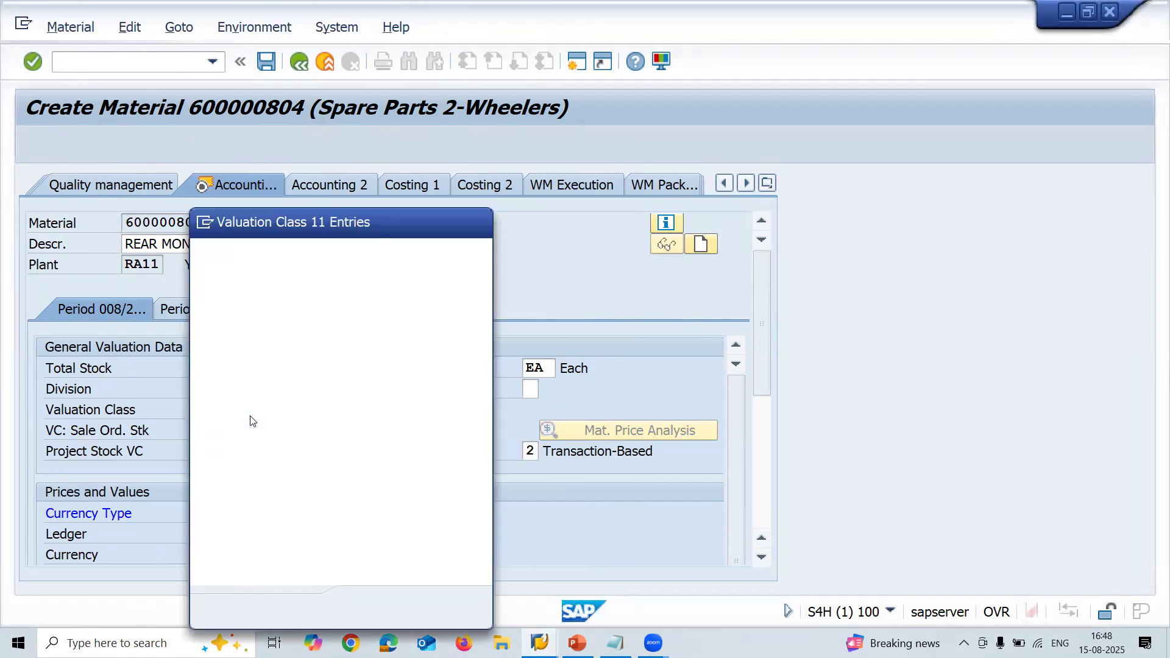
pyautogui.doubleClick(221, 340)
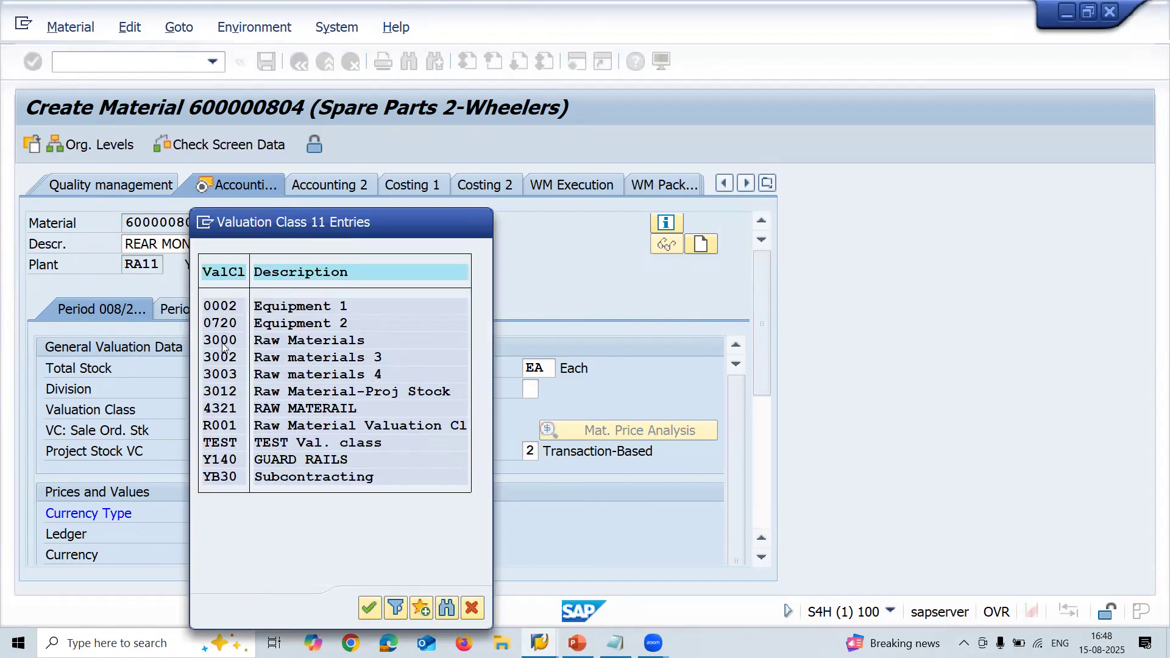
pyautogui.press('Return')
pyautogui.press('Return')
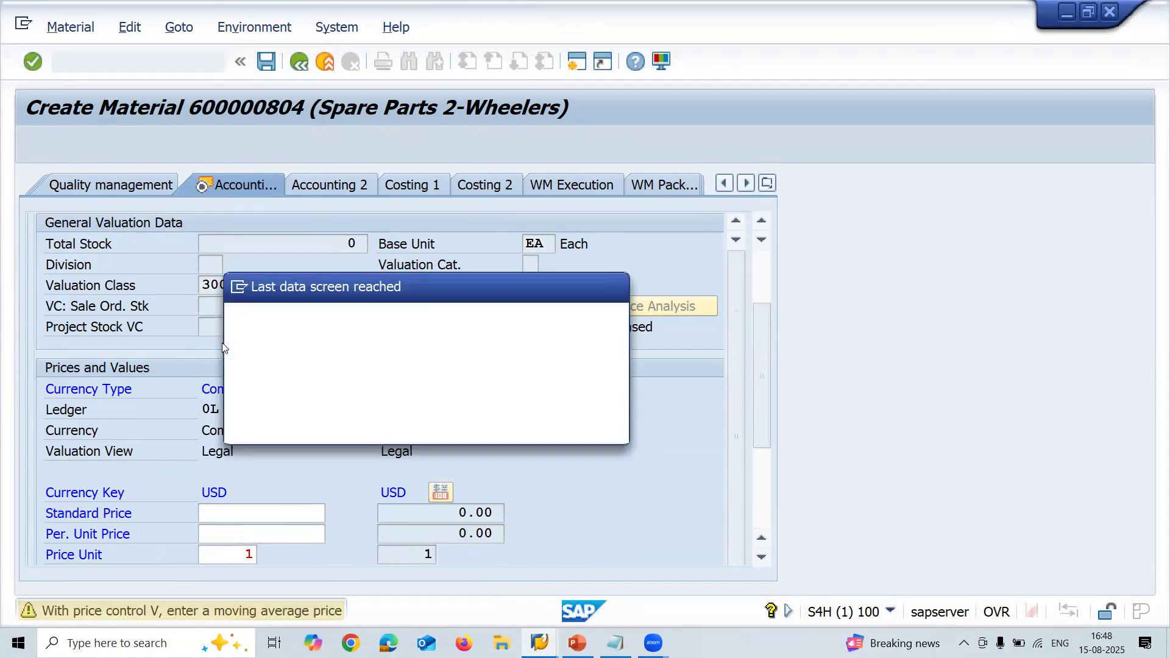
# - Save the material with availability check 01 and paste its number on a line below the supplier numbers in Notepad
pyautogui.press('Return')
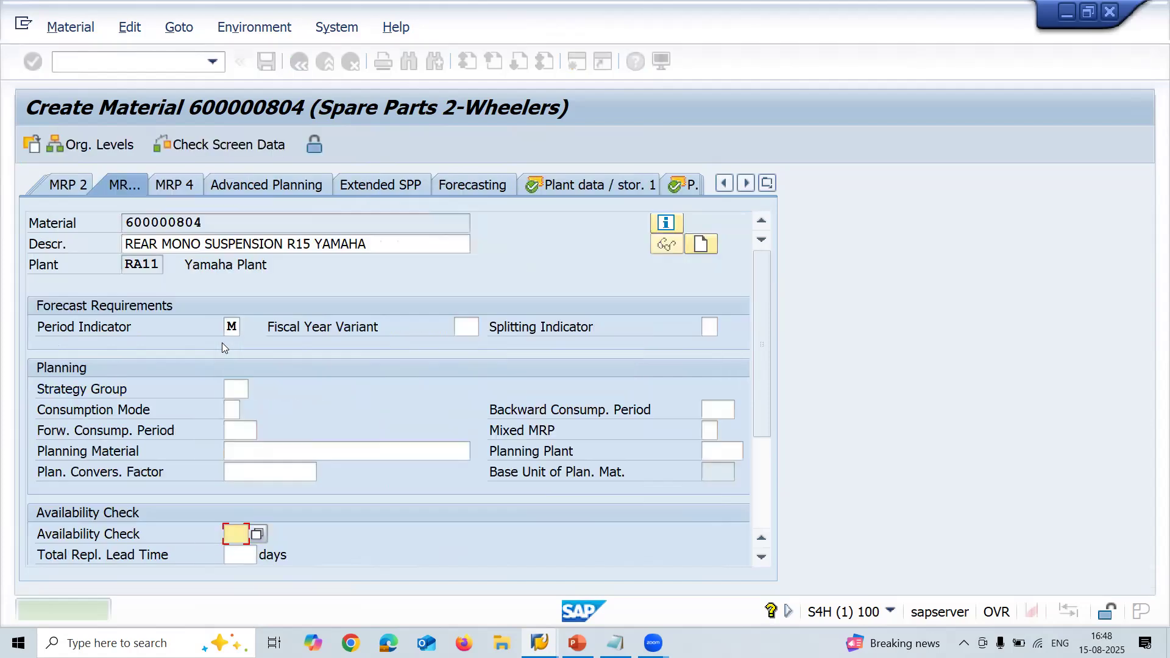
pyautogui.write('01')
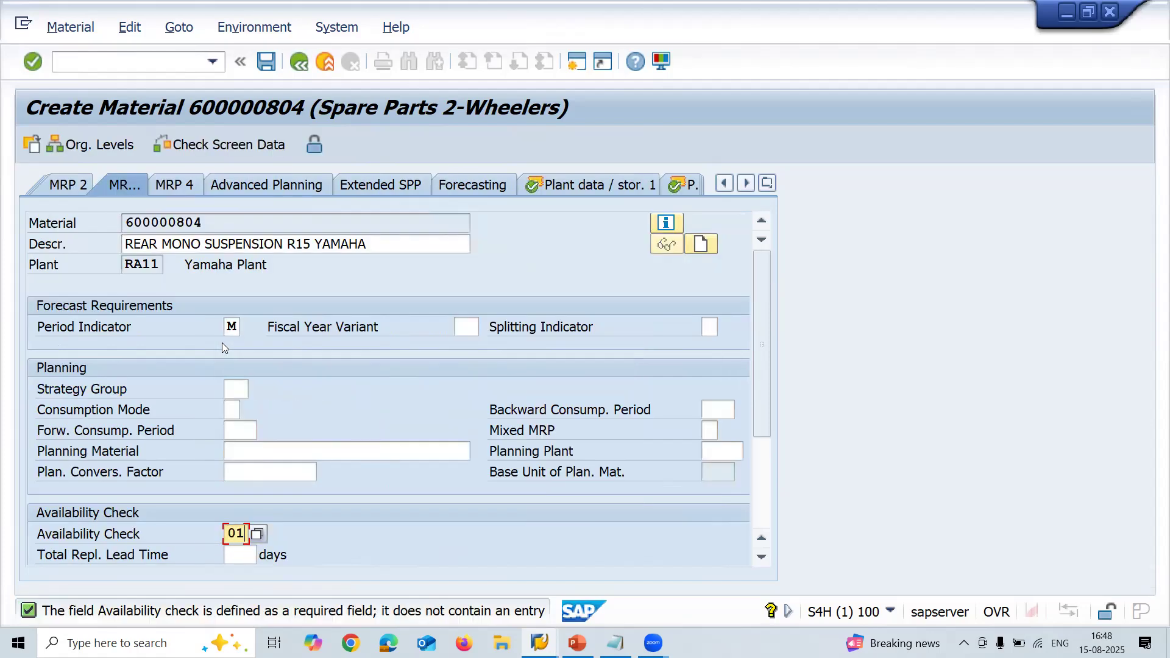
pyautogui.click(267, 61)
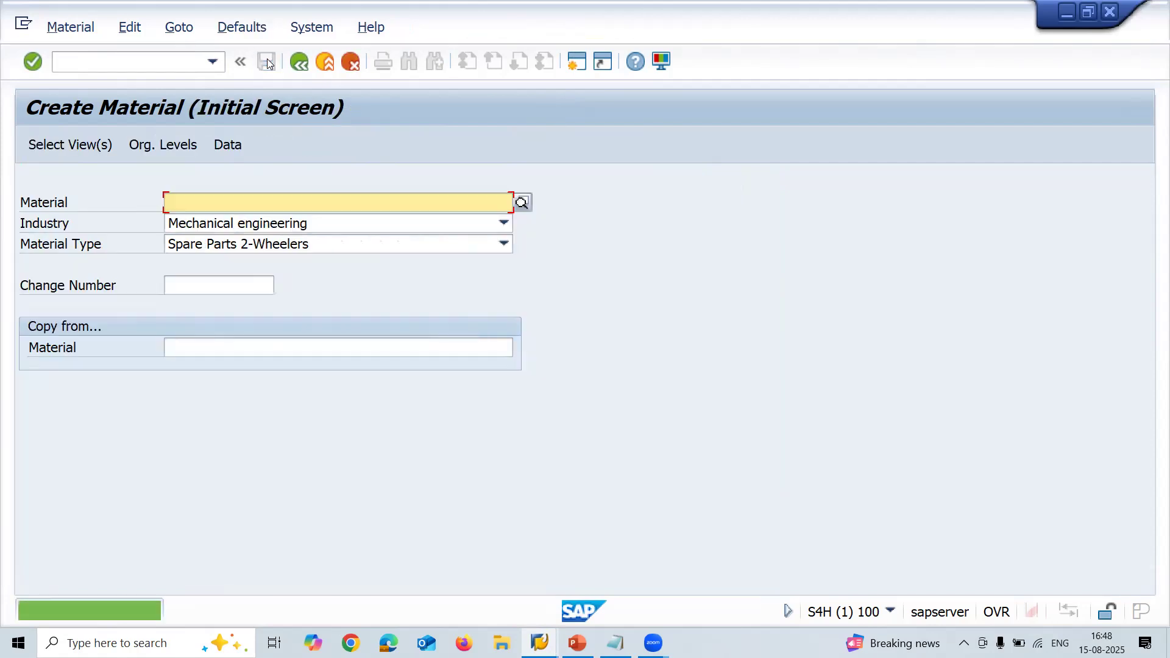
pyautogui.hotkey('alt', 'Tab')
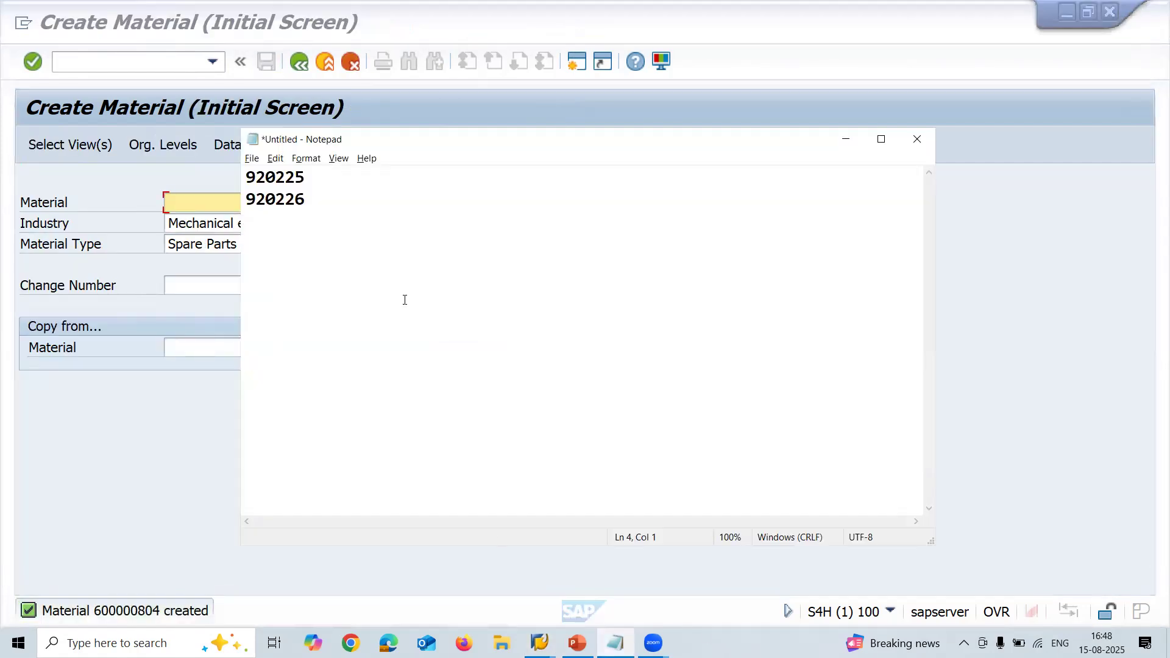
pyautogui.hotkey('ctrl', 'v')
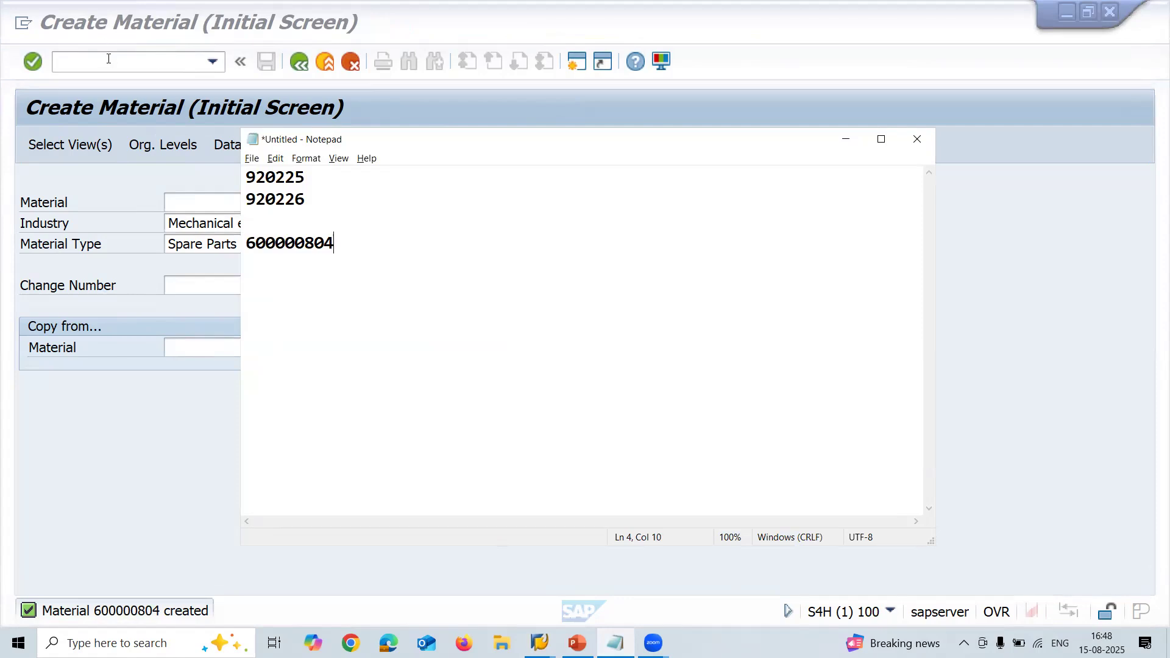
# - Return to SAP, start RFQ creation with transaction ME41 and set the quotation deadline to 08/20/2025
pyautogui.click(108, 61)
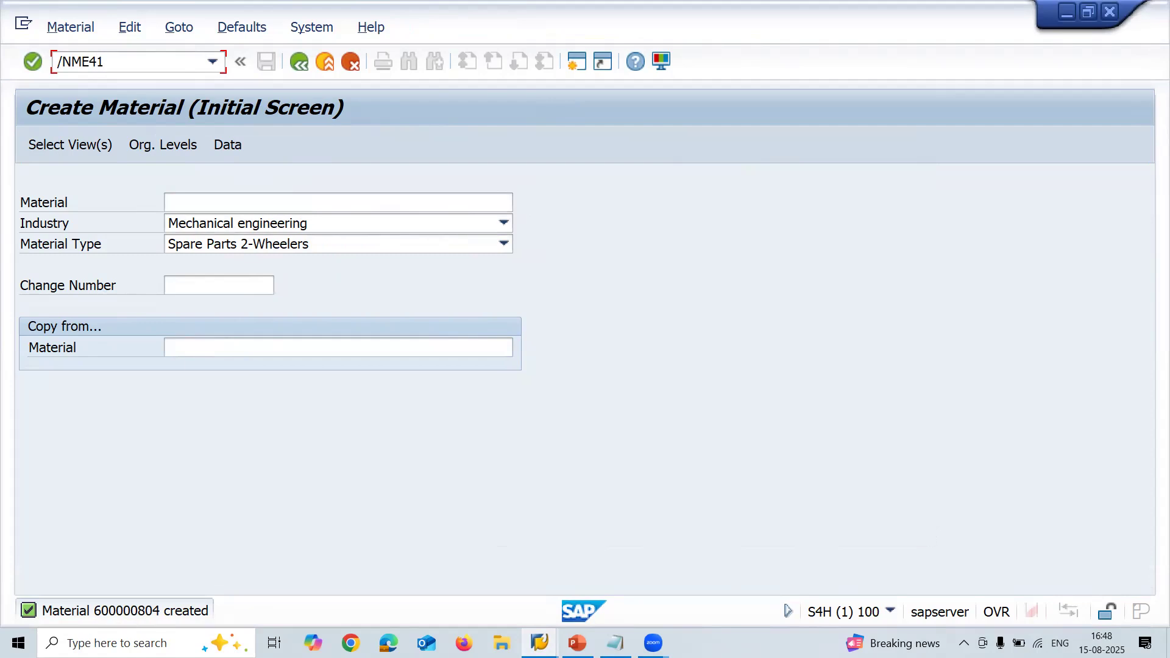
pyautogui.write('/NME41')
pyautogui.press('Return')
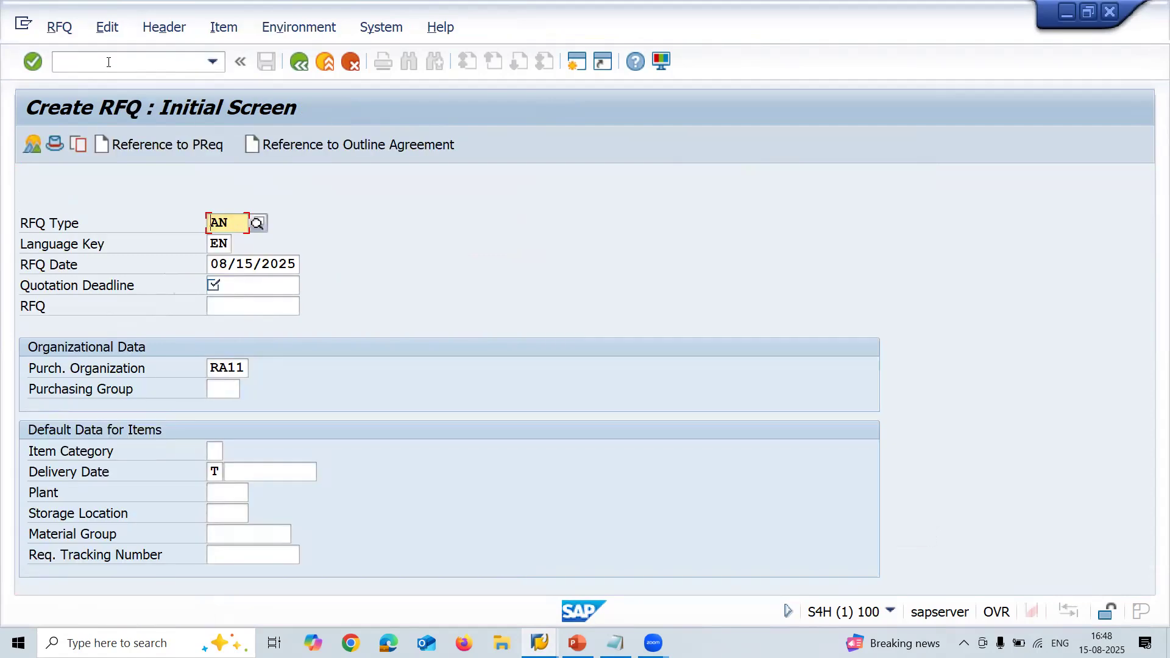
pyautogui.hotkey('ctrl', 'a')
pyautogui.click(257, 289)
pyautogui.click(309, 287)
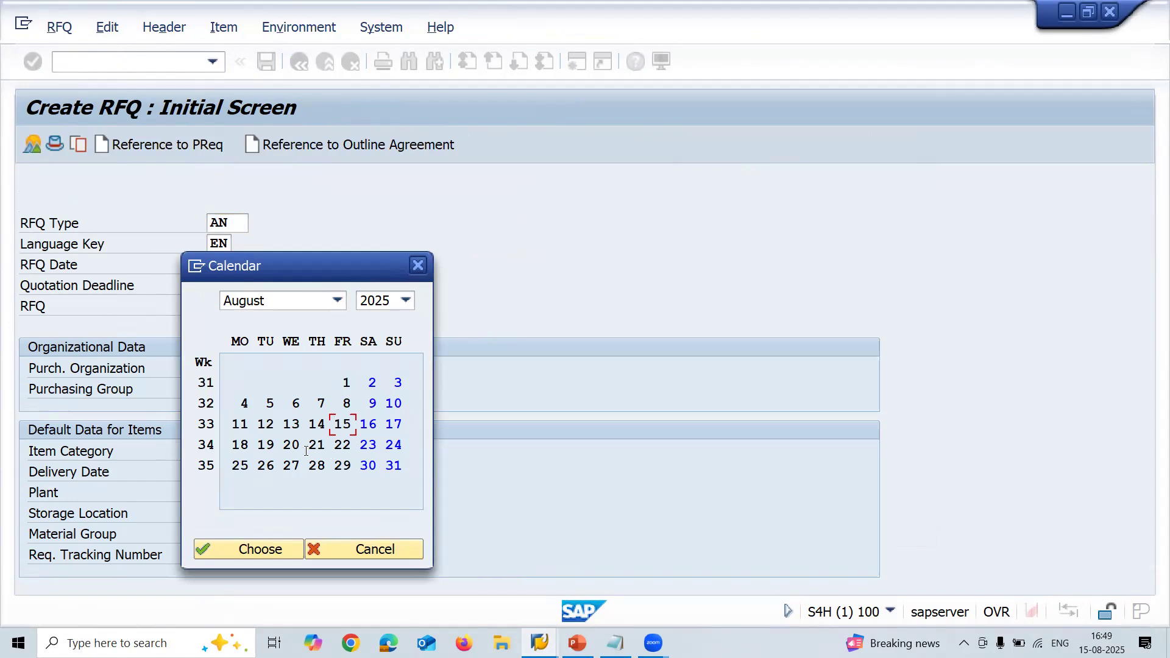
pyautogui.doubleClick(295, 445)
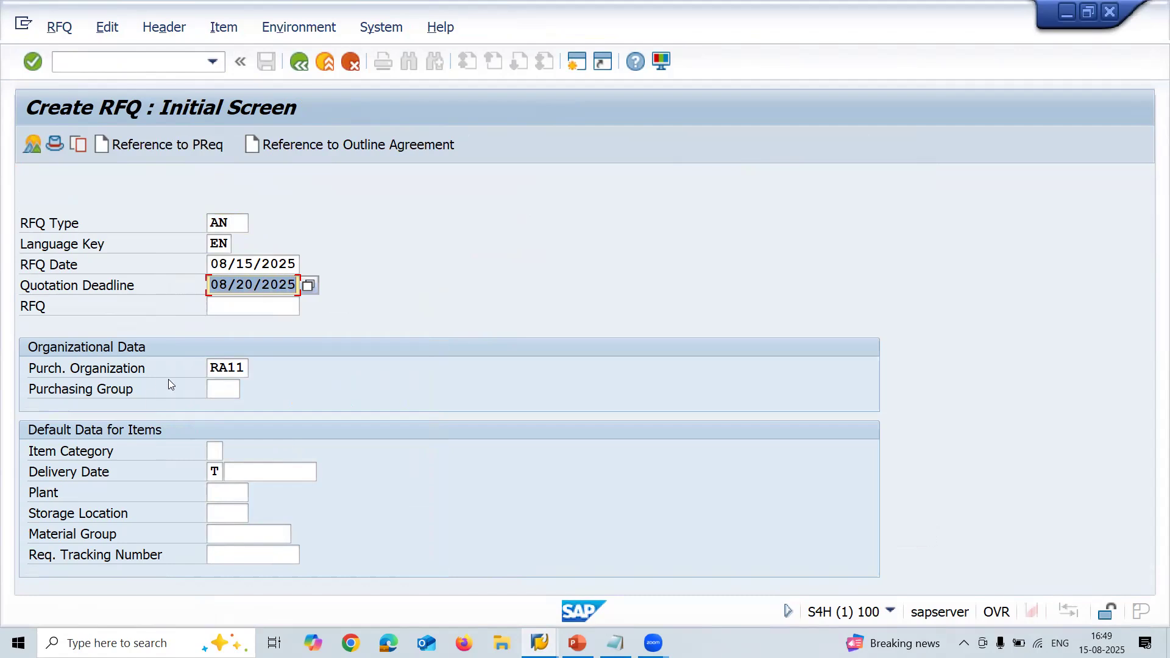
# - Choose purchasing group 001 for purchasing organization RA11 and continue to the RFQ item overview
pyautogui.click(219, 375)
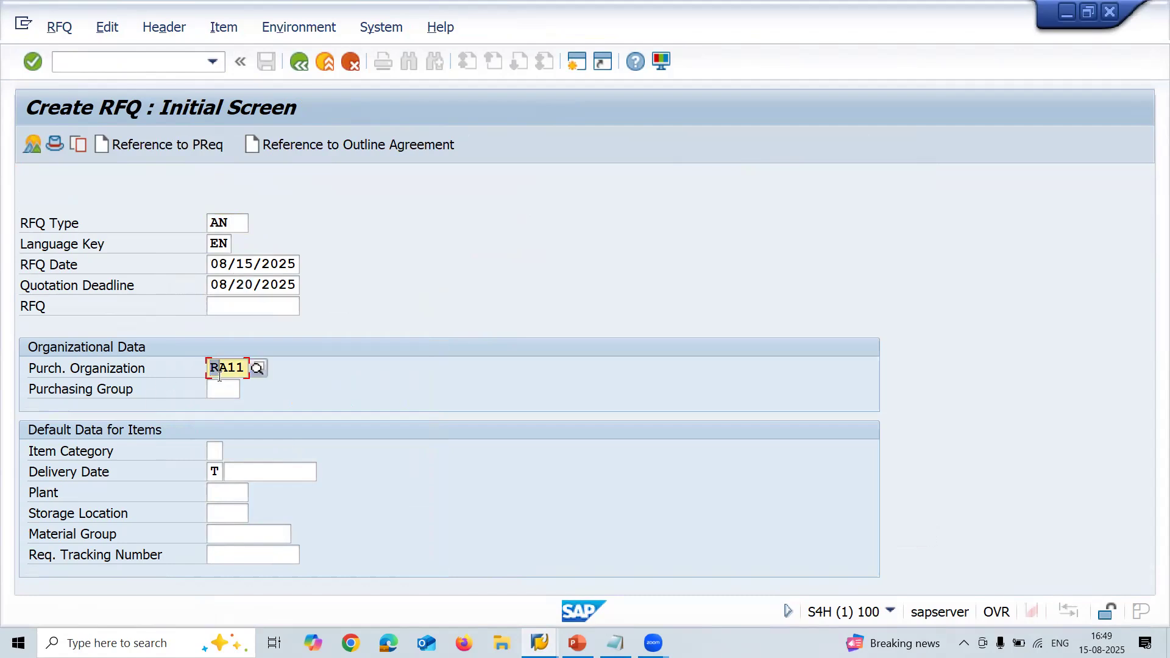
pyautogui.press('Tab')
pyautogui.click(249, 390)
pyautogui.doubleClick(236, 115)
pyautogui.press('Return')
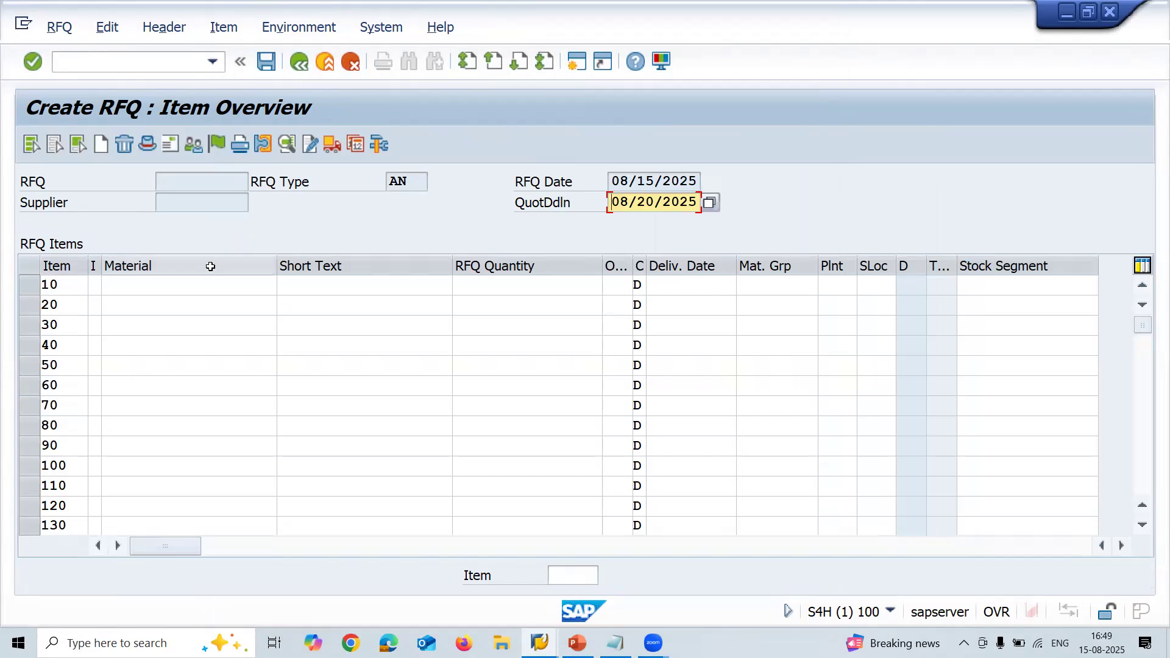
# - Enter RFQ item 10 with material 600000804, quantity 10, plant RA11 and storage location RA11, and confirm it
pyautogui.click(207, 284)
pyautogui.write('600000804')
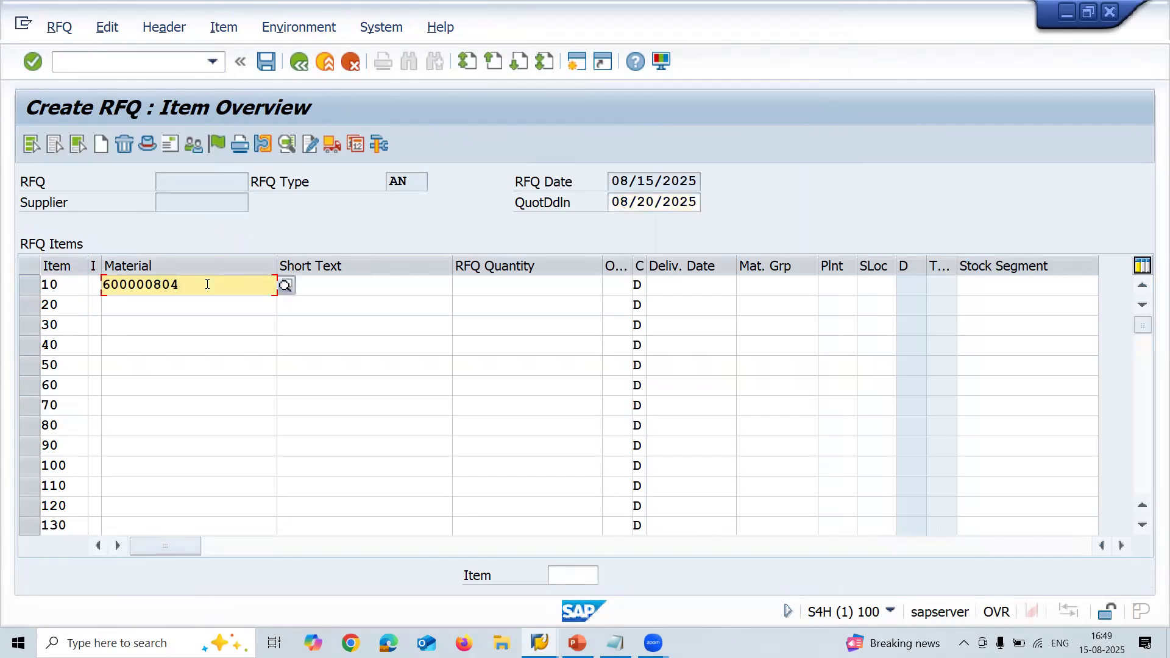
pyautogui.click(470, 283)
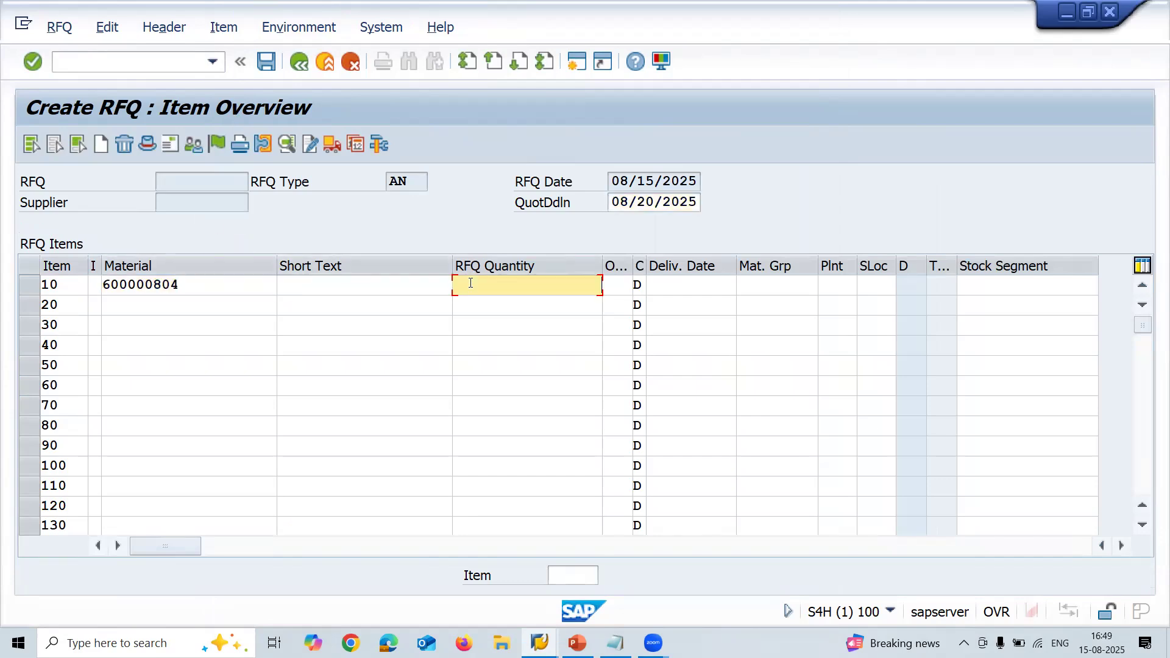
pyautogui.click(835, 284)
pyautogui.write('RA11')
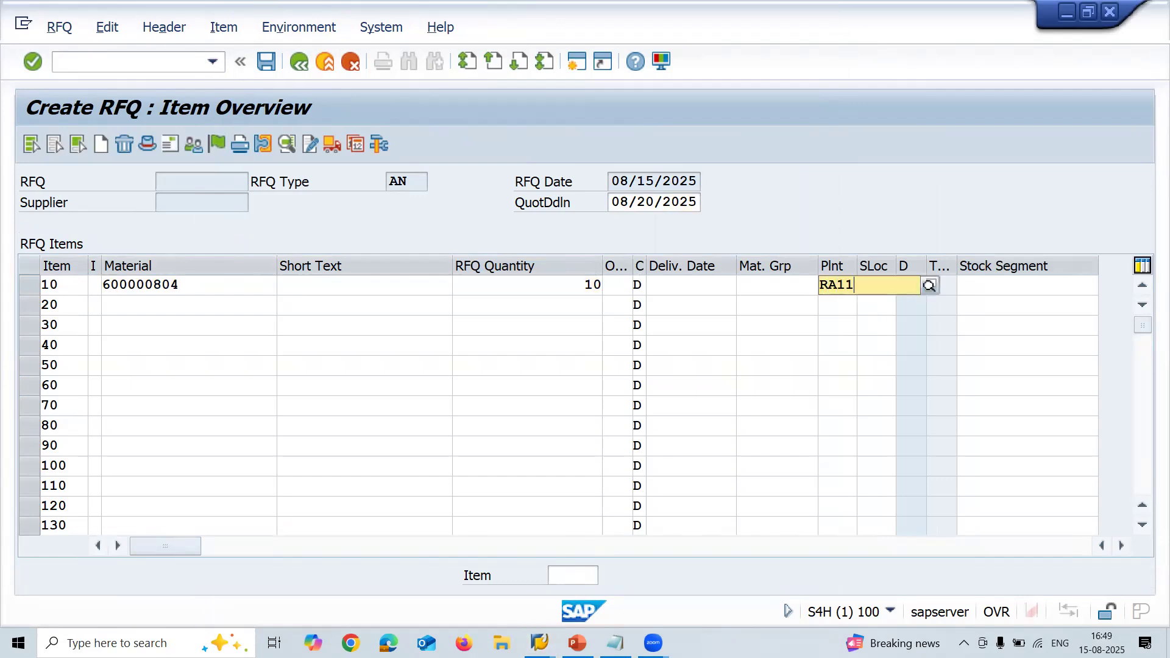
pyautogui.press('Down')
pyautogui.press('Return')
pyautogui.press('Tab')
pyautogui.write('RA11')
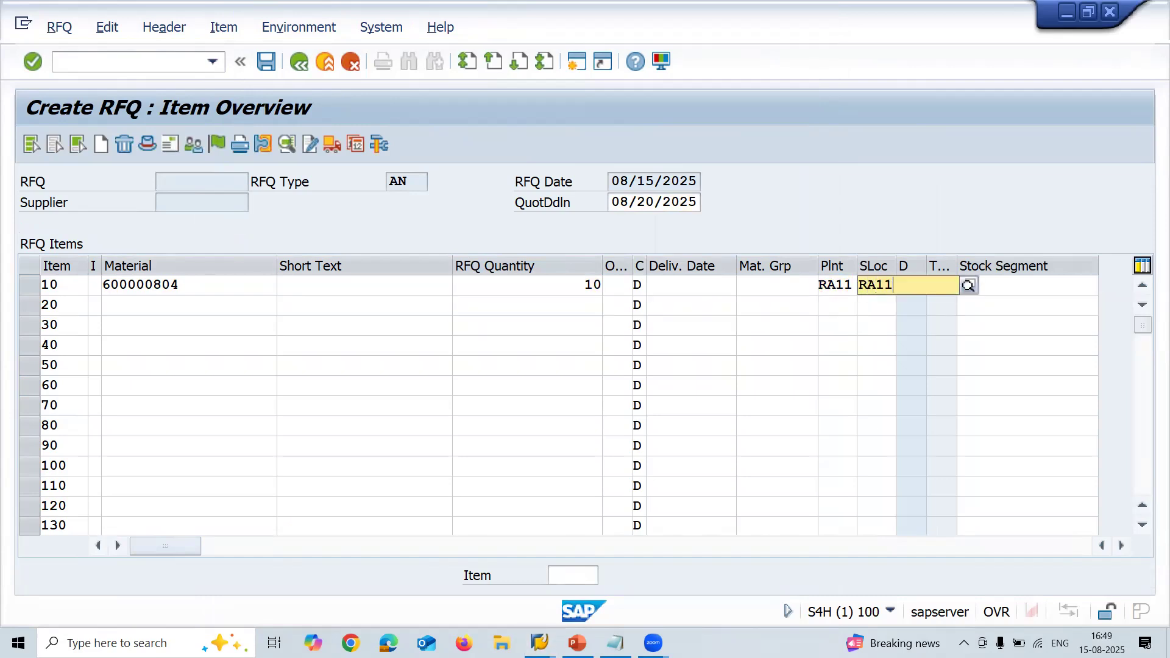
pyautogui.press('Down')
pyautogui.press('Return')
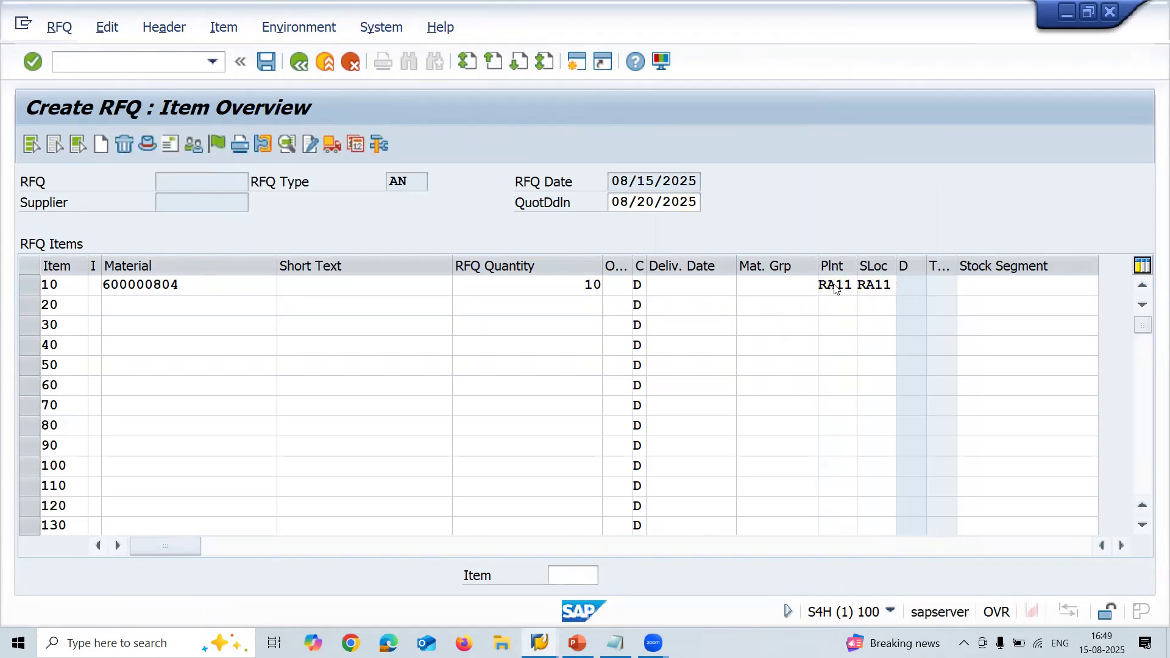
pyautogui.press('Return')
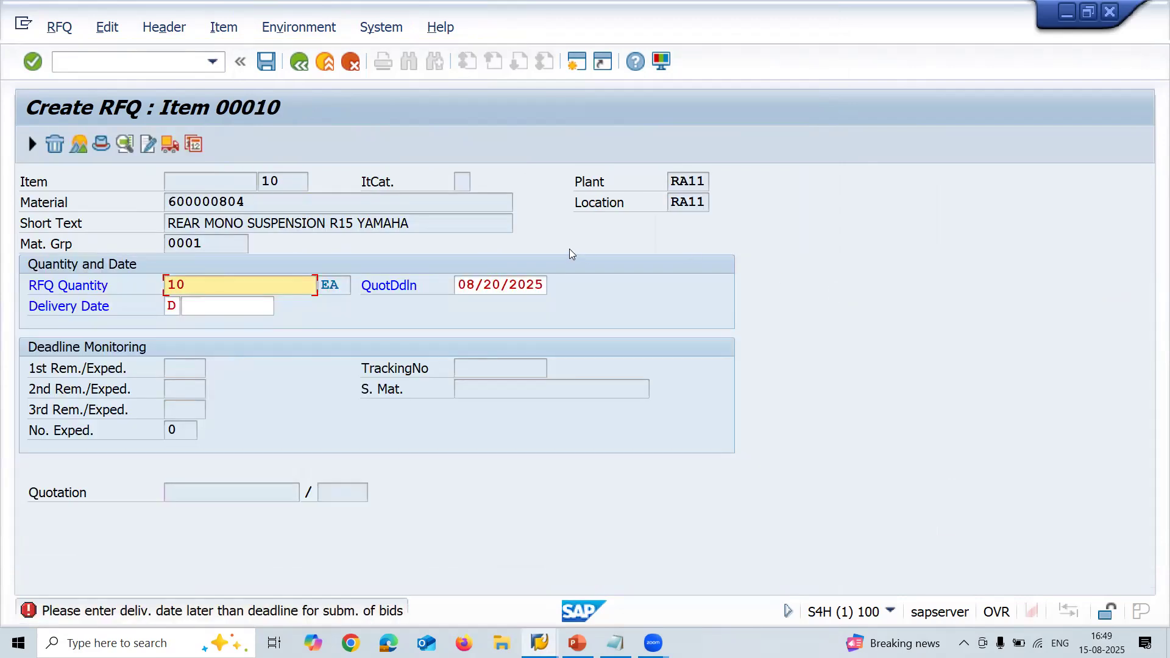
# - Set the delivery date of RFQ item 10 to 08/22/2025 from the calendar
pyautogui.click(513, 284)
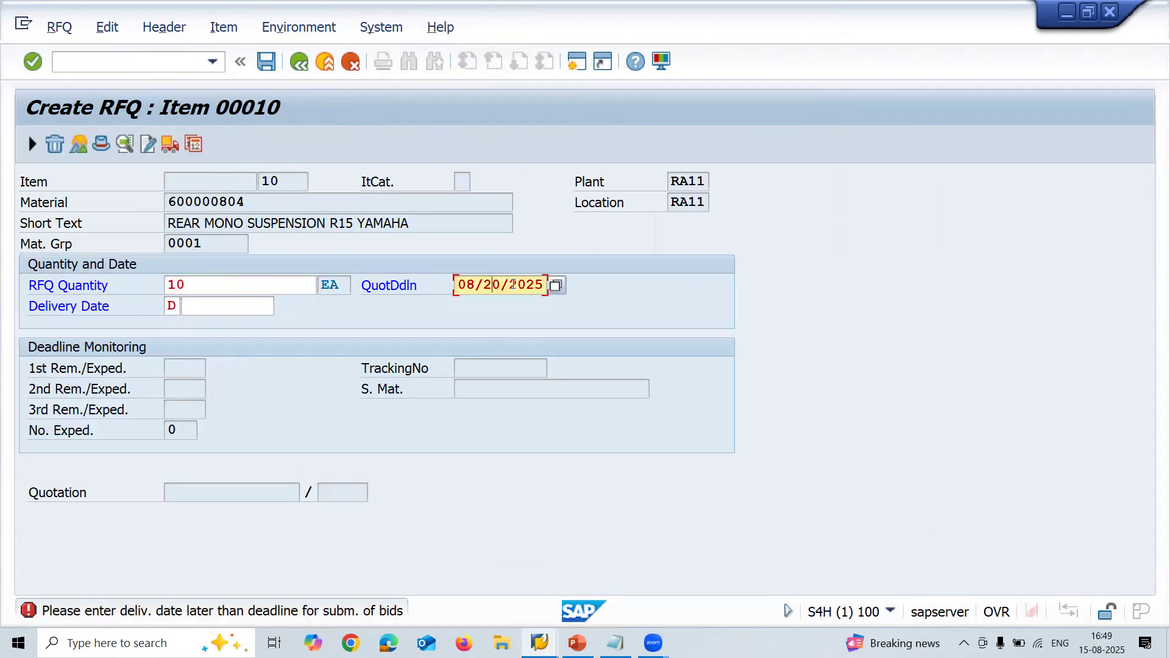
pyautogui.hotkey('shift', 'Right')
pyautogui.hotkey('shift', 'Right')
pyautogui.hotkey('shift', 'Right')
pyautogui.hotkey('shift', 'Right')
pyautogui.hotkey('shift', 'Right')
pyautogui.hotkey('shift', 'Right')
pyautogui.hotkey('shift', 'Right')
pyautogui.hotkey('shift', 'Right')
pyautogui.hotkey('shift', 'Right')
pyautogui.hotkey('shift', 'Right')
pyautogui.press('Tab')
pyautogui.press('Tab')
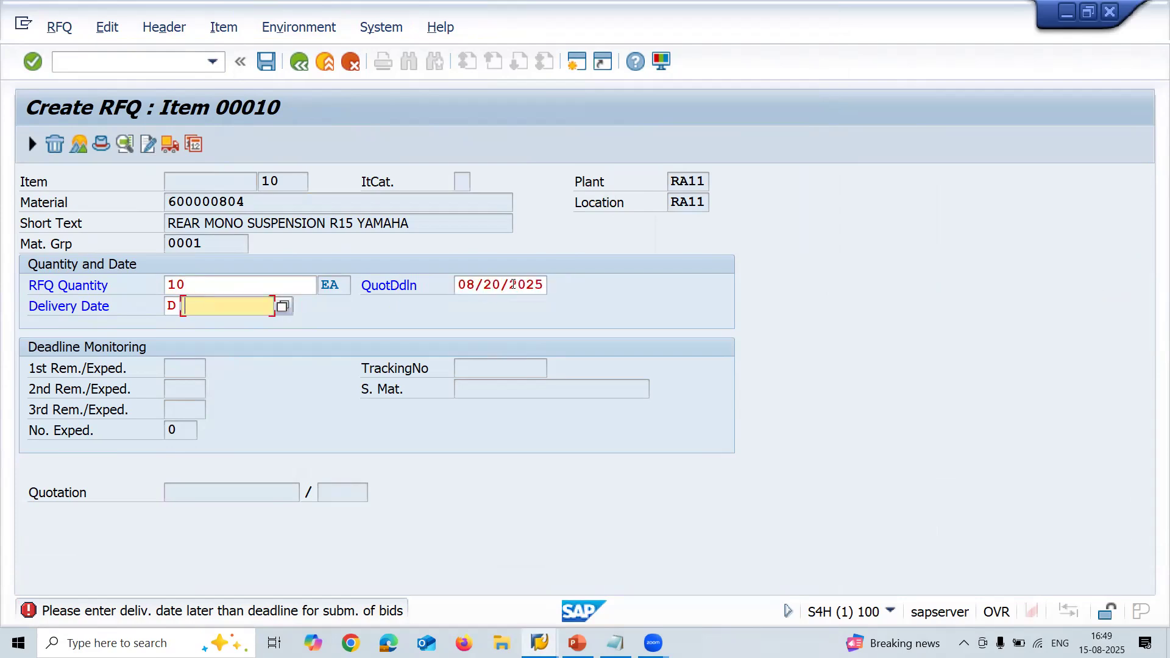
pyautogui.click(283, 307)
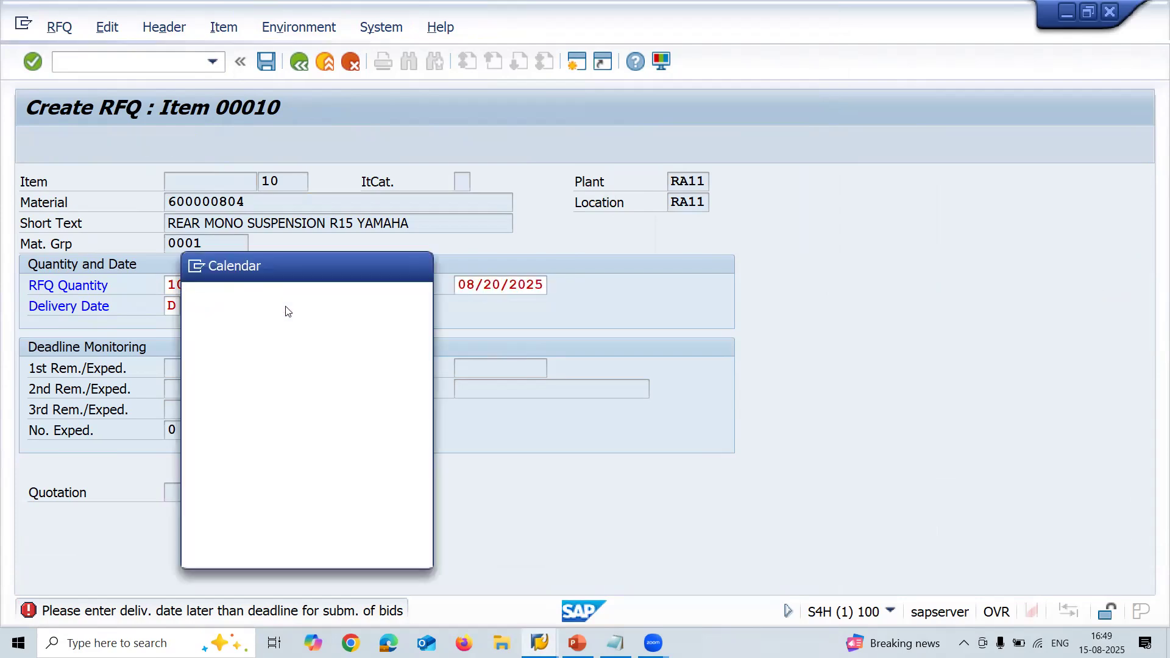
pyautogui.doubleClick(344, 445)
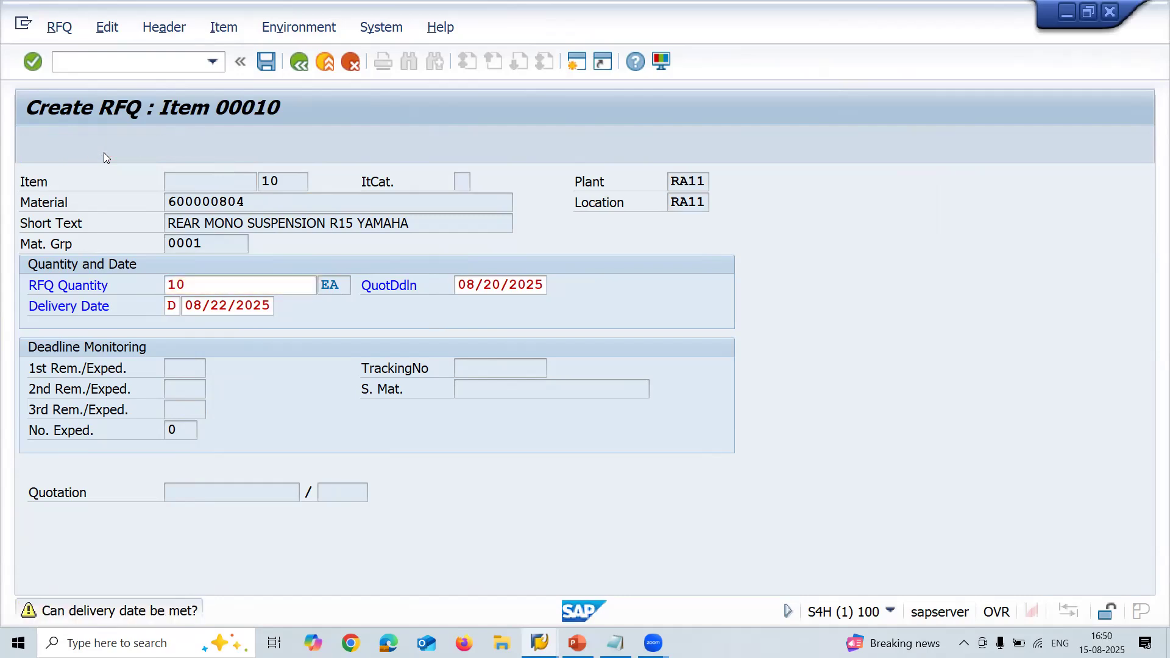
# - Open the RFQ header data and set the collective number to L001
pyautogui.click(103, 151)
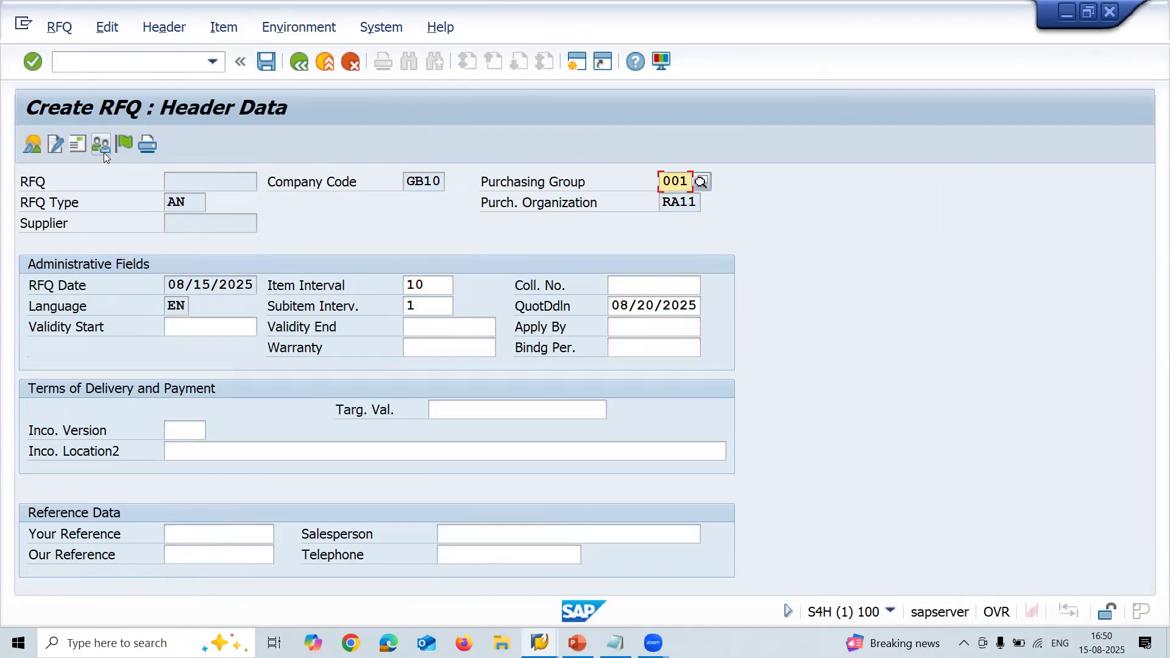
pyautogui.click(620, 291)
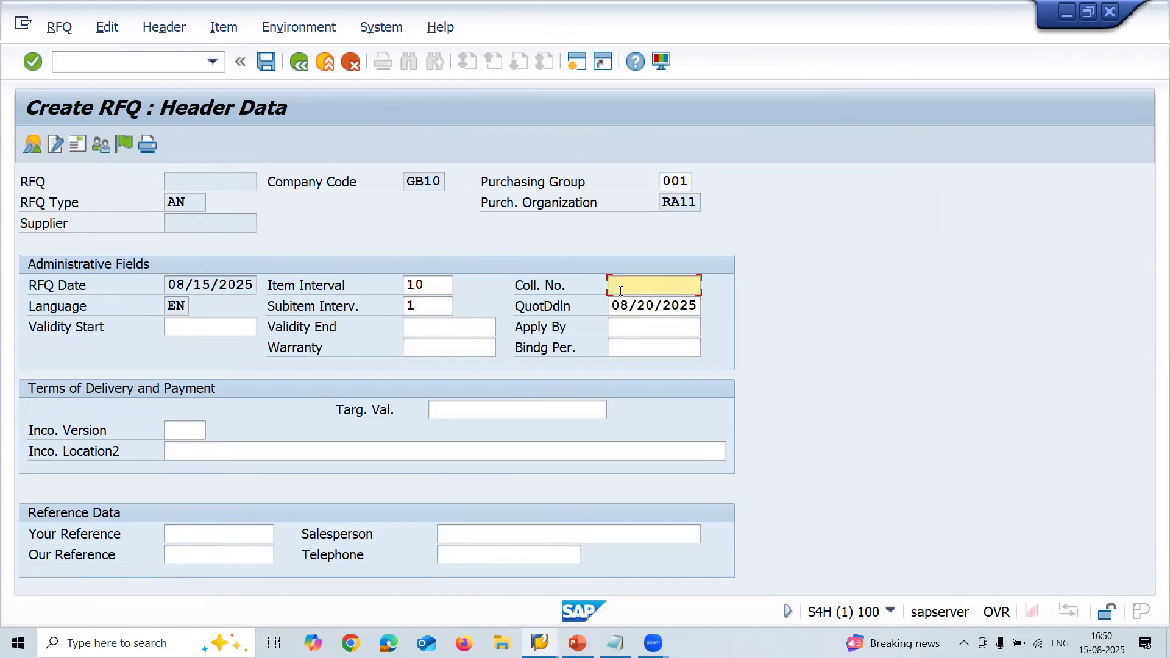
pyautogui.write('L001')
# - Record the collective number L001 in Notepad below the material number and return to the RFQ header
pyautogui.doubleClick(620, 291)
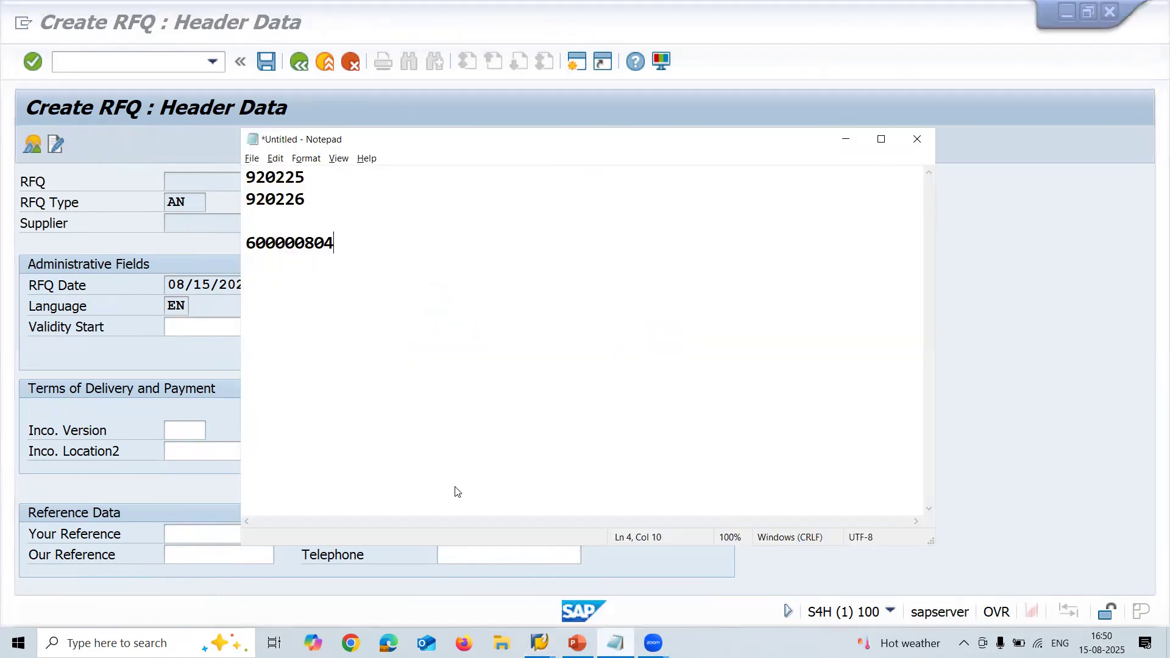
pyautogui.click(616, 643)
pyautogui.write('L001')
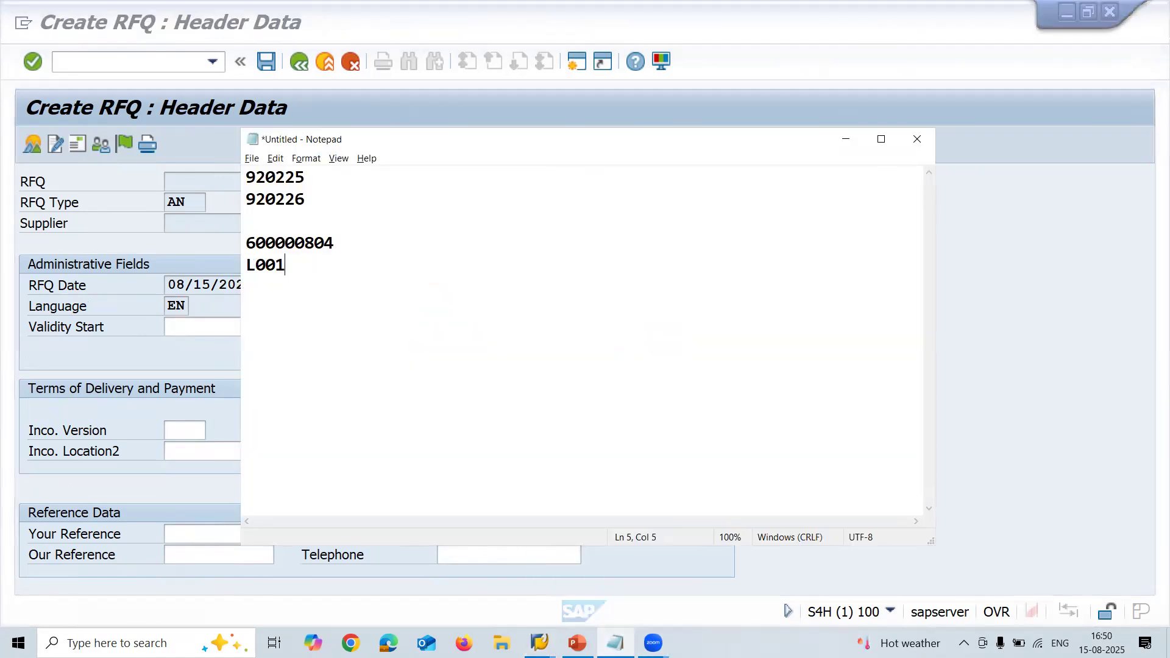
pyautogui.hotkey('alt', 'Tab')
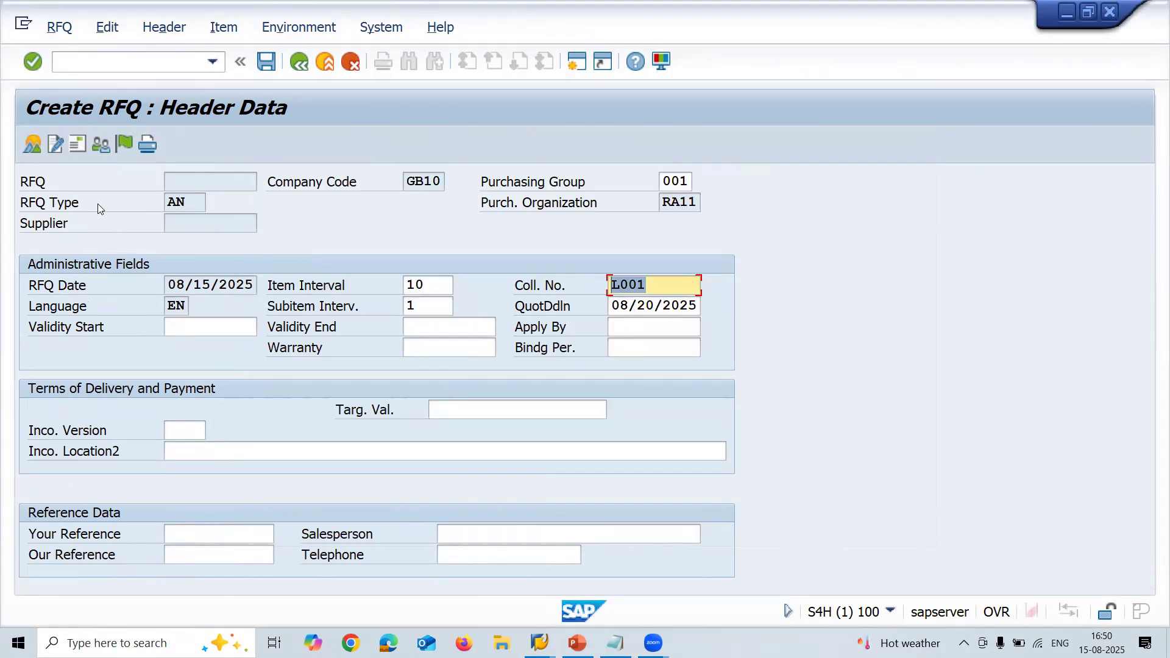
# - Open the RFQ's supplier address, assign the first supplier number noted in Notepad, and save the RFQ
pyautogui.click(79, 148)
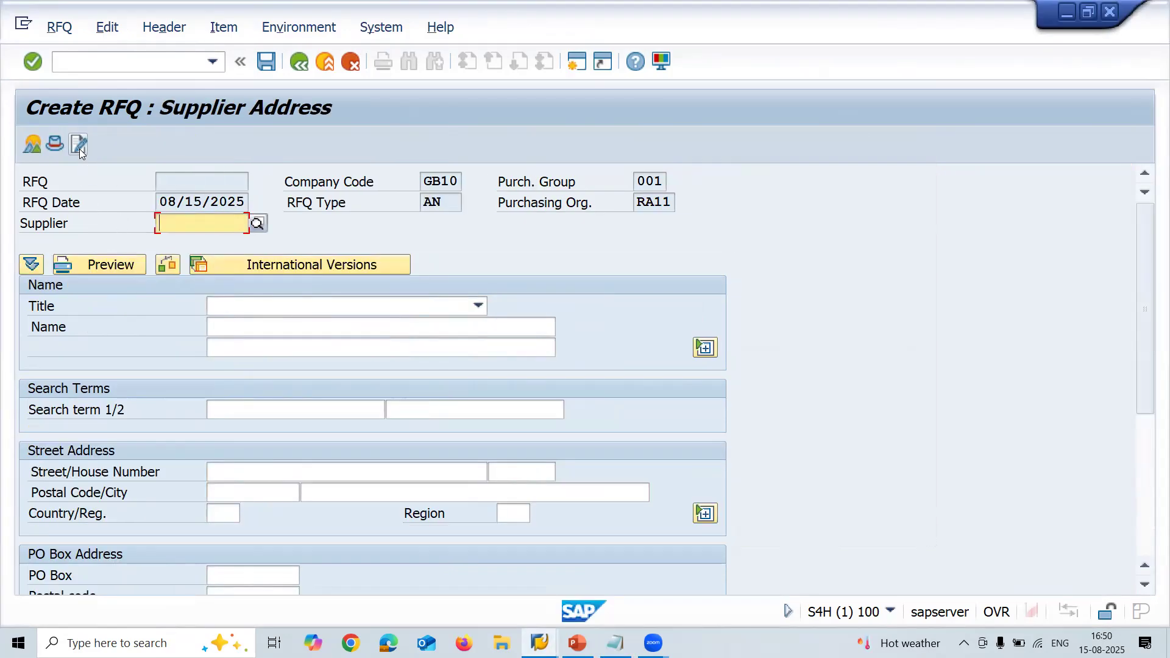
pyautogui.click(615, 643)
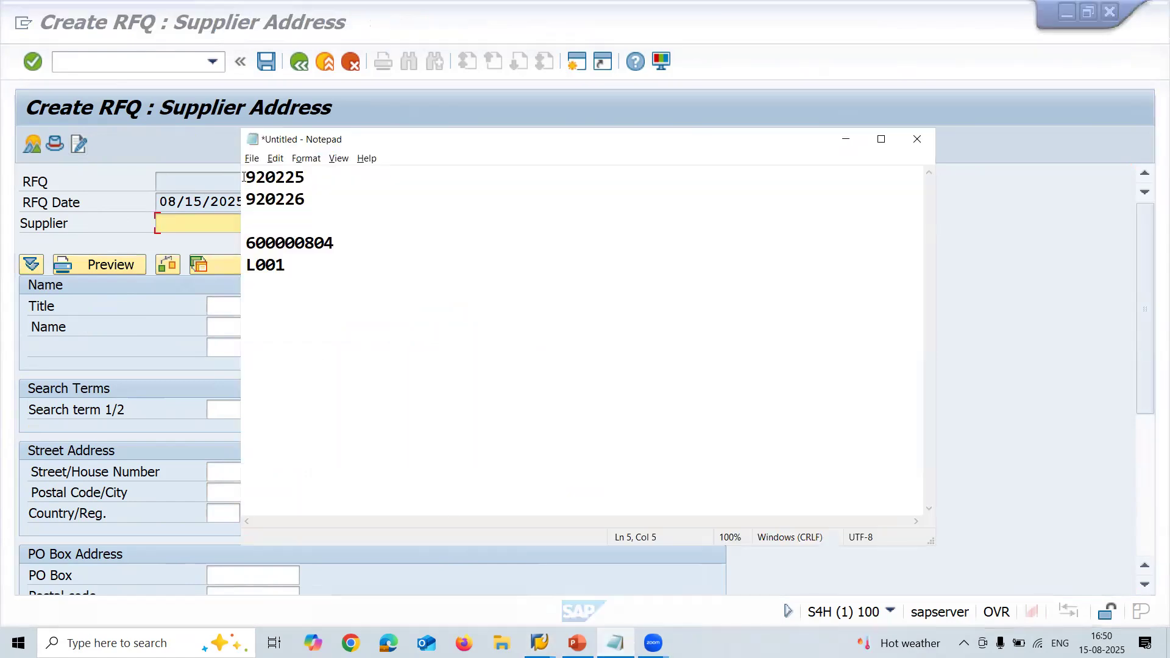
pyautogui.doubleClick(270, 176)
pyautogui.hotkey('ctrl', 'c')
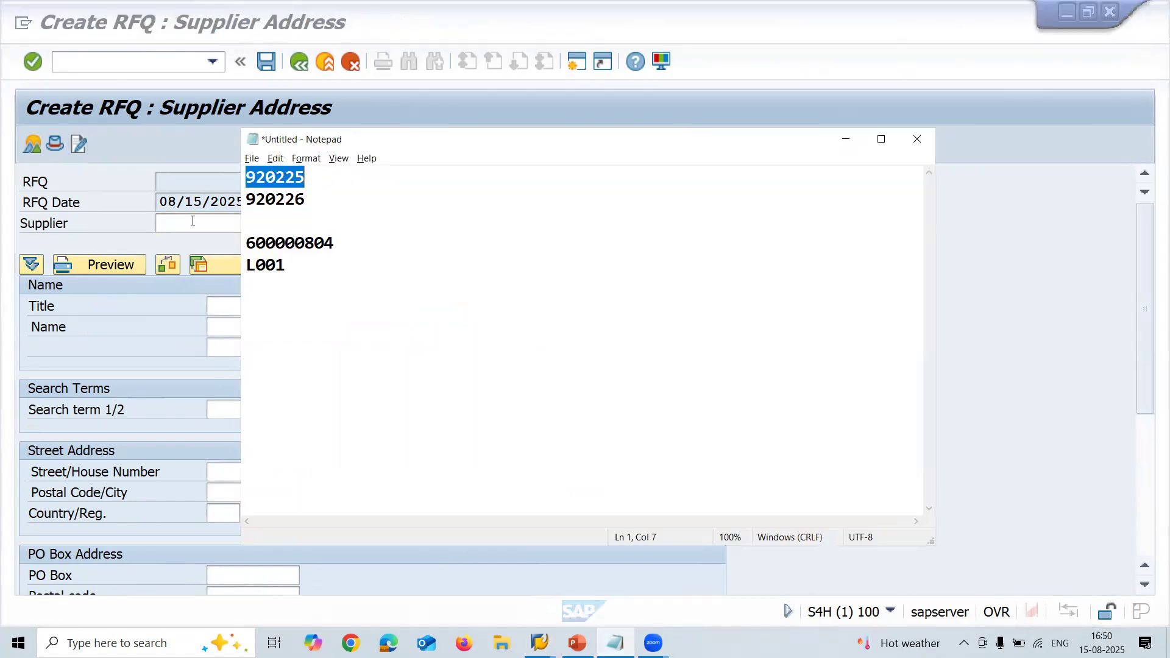
pyautogui.click(193, 221)
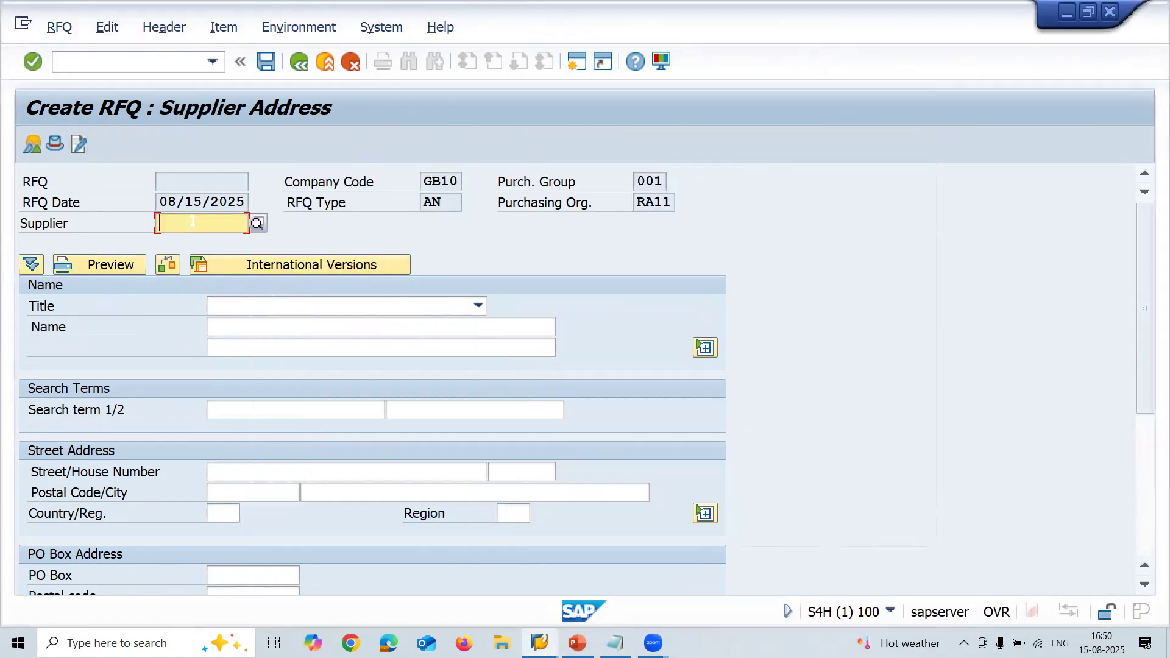
pyautogui.hotkey('ctrl', 'v')
pyautogui.press('Return')
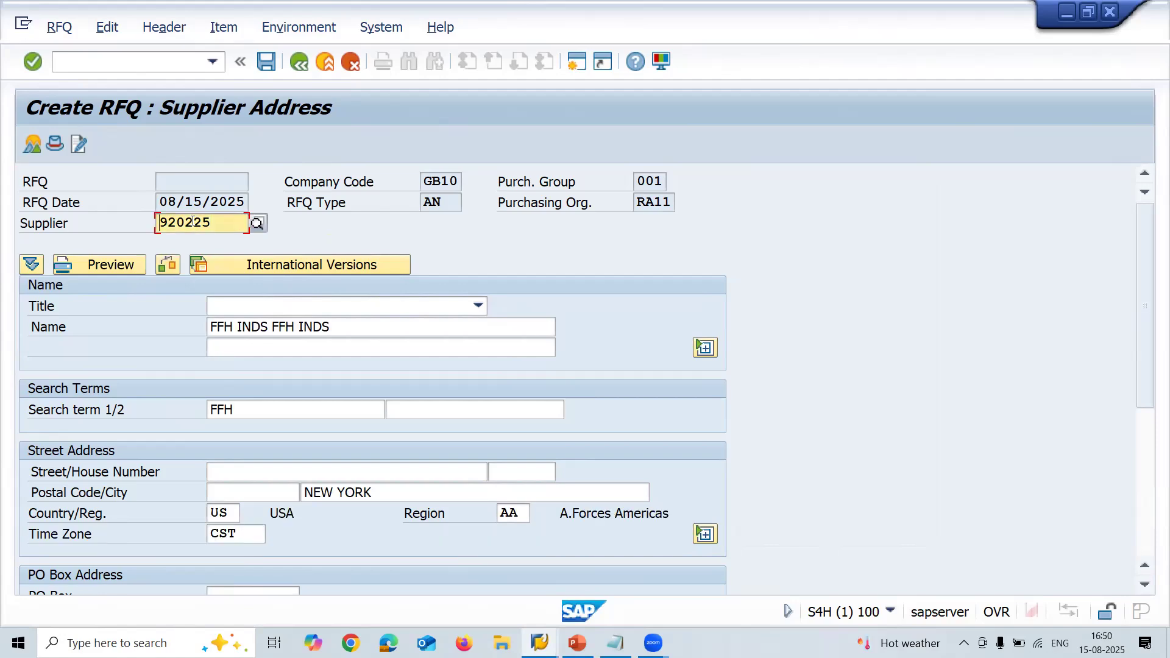
pyautogui.hotkey('ctrl', 's')
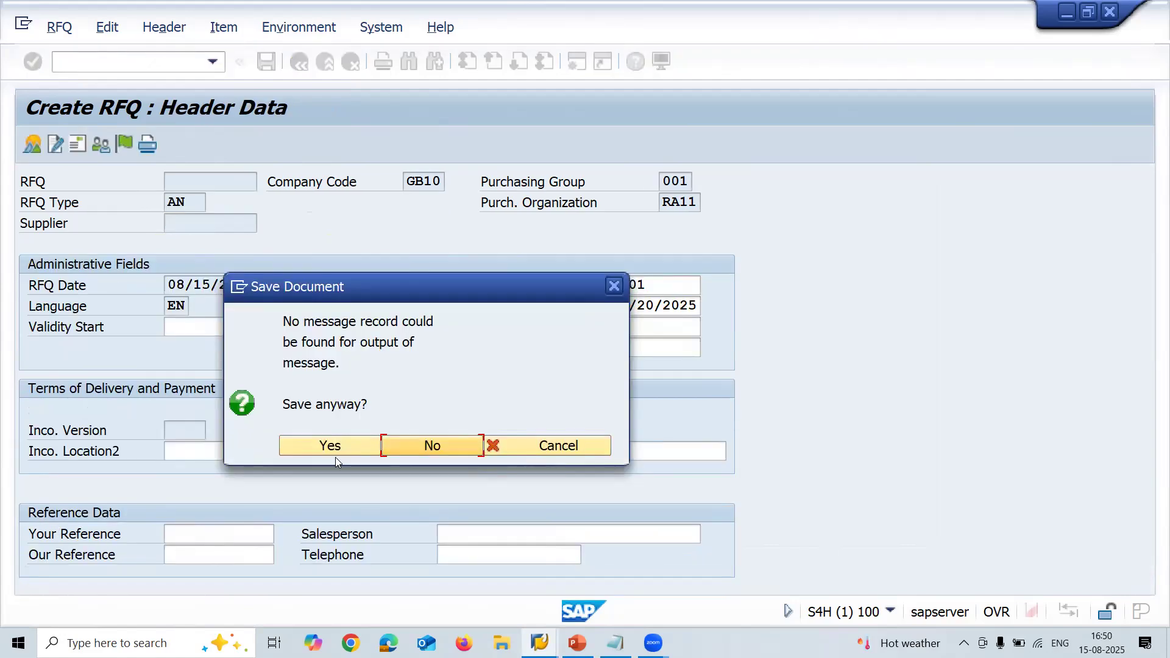
pyautogui.click(335, 448)
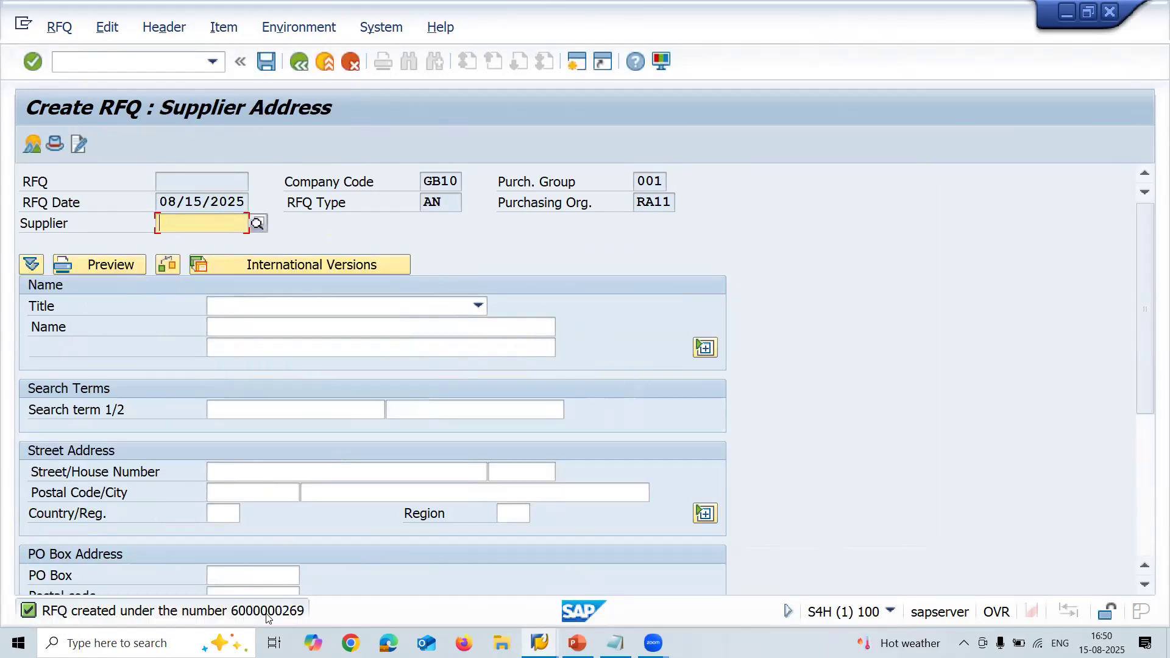
# - Copy the new RFQ's number from its creation message into Notepad beside the first supplier number
pyautogui.doubleClick(266, 615)
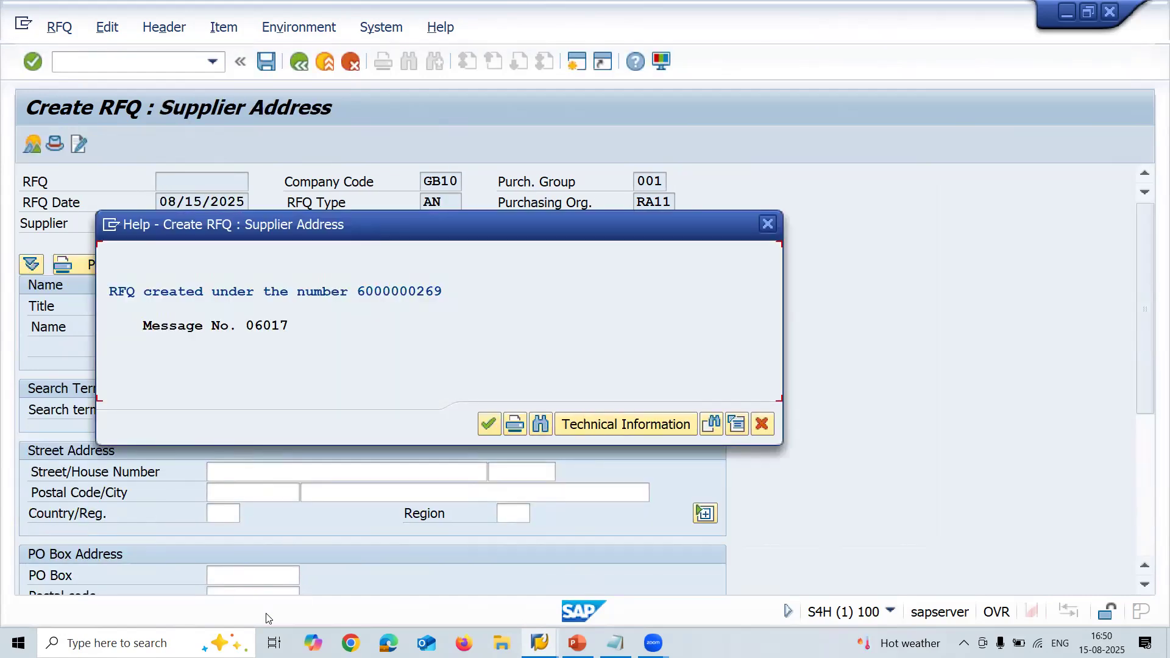
pyautogui.hotkey('ctrl', 'y')
pyautogui.moveTo(444, 295); pyautogui.dragTo(361, 293)
pyautogui.hotkey('ctrl', 'c')
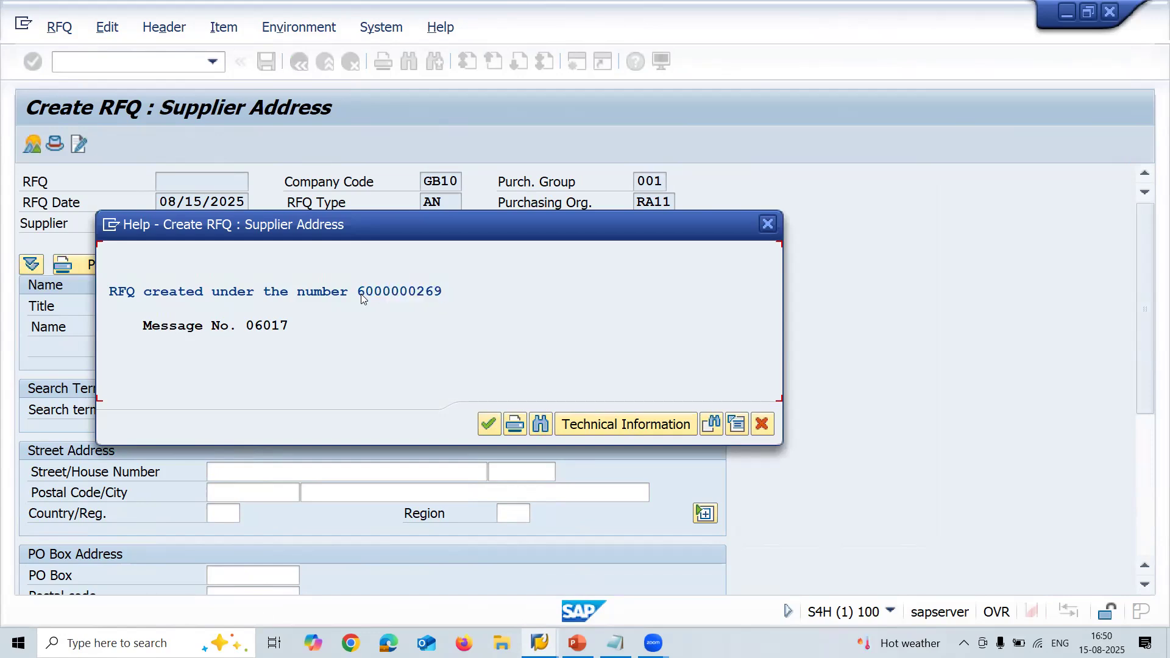
pyautogui.hotkey('alt', 'Tab')
pyautogui.click(379, 171)
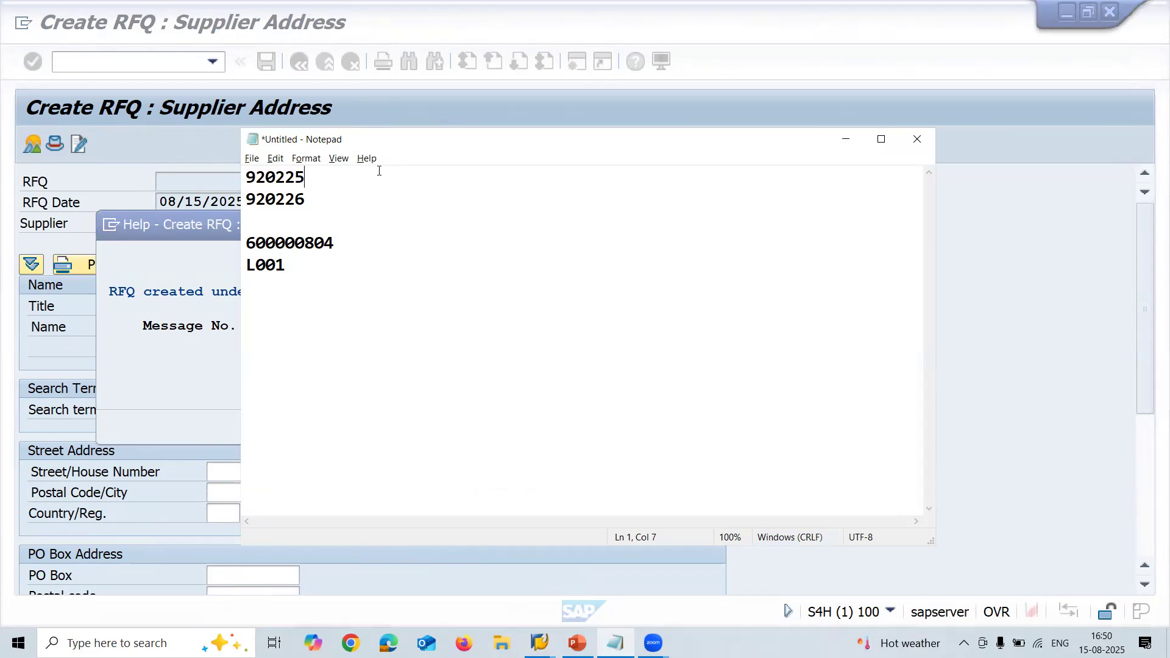
pyautogui.hotkey('ctrl', 'v')
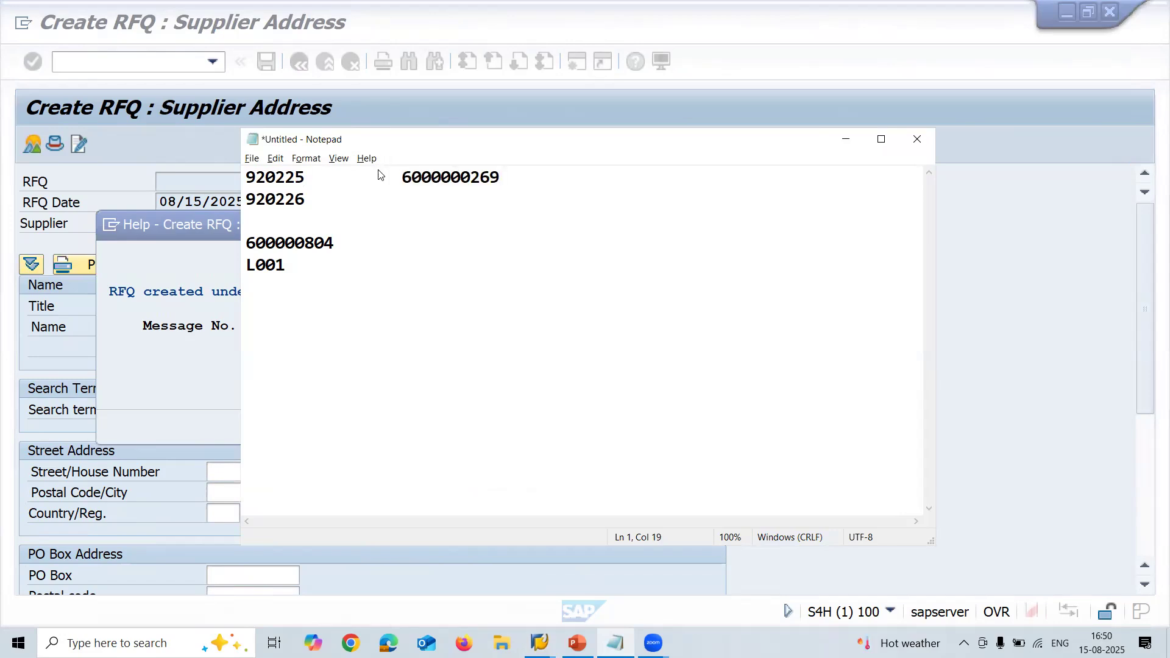
# - Enter the second supplier number from Notepad as the supplier of another RFQ and save that RFQ
pyautogui.hotkey('alt', 'Tab')
pyautogui.hotkey('alt', 'Tab')
pyautogui.doubleClick(282, 199)
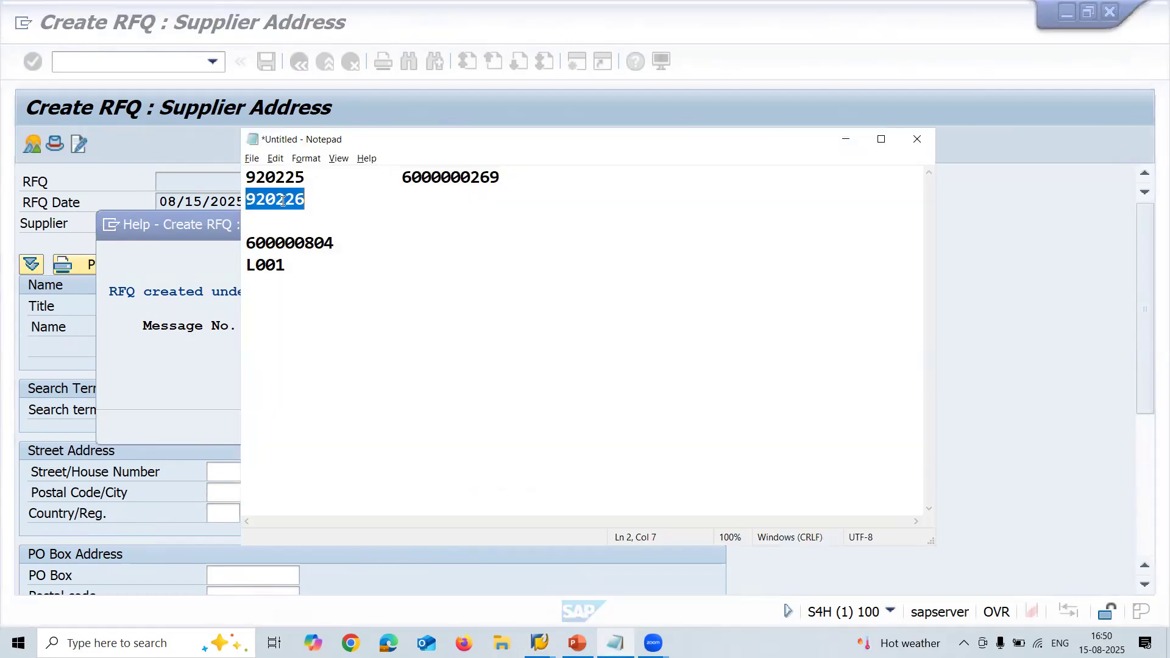
pyautogui.hotkey('alt', 'Tab')
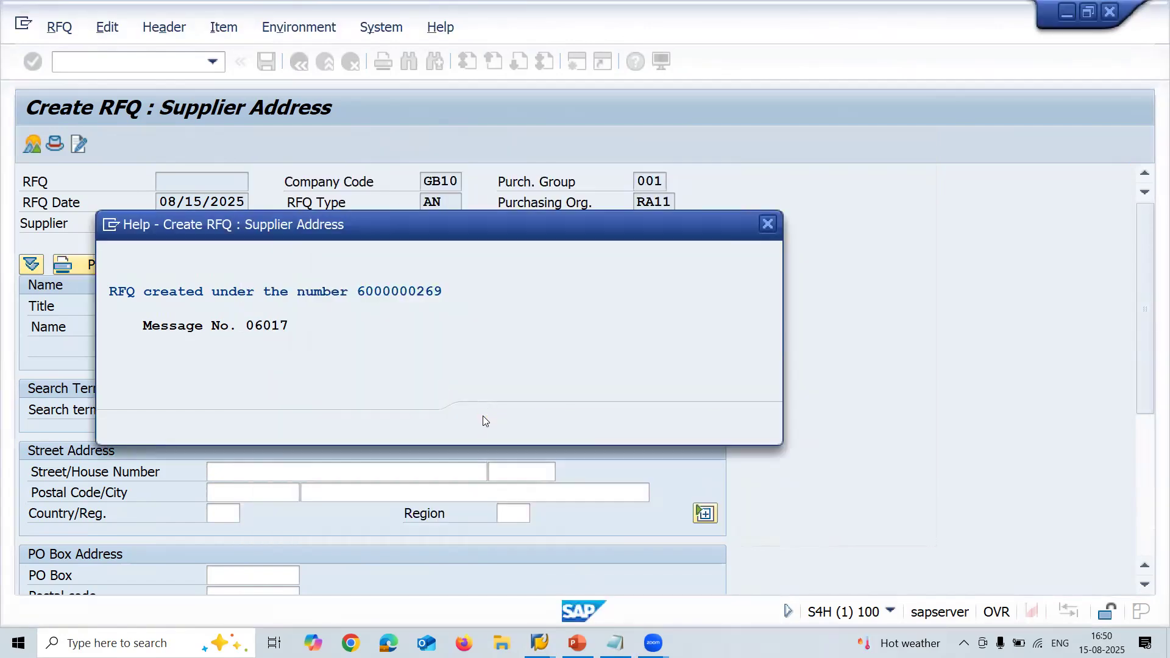
pyautogui.click(484, 420)
pyautogui.click(221, 224)
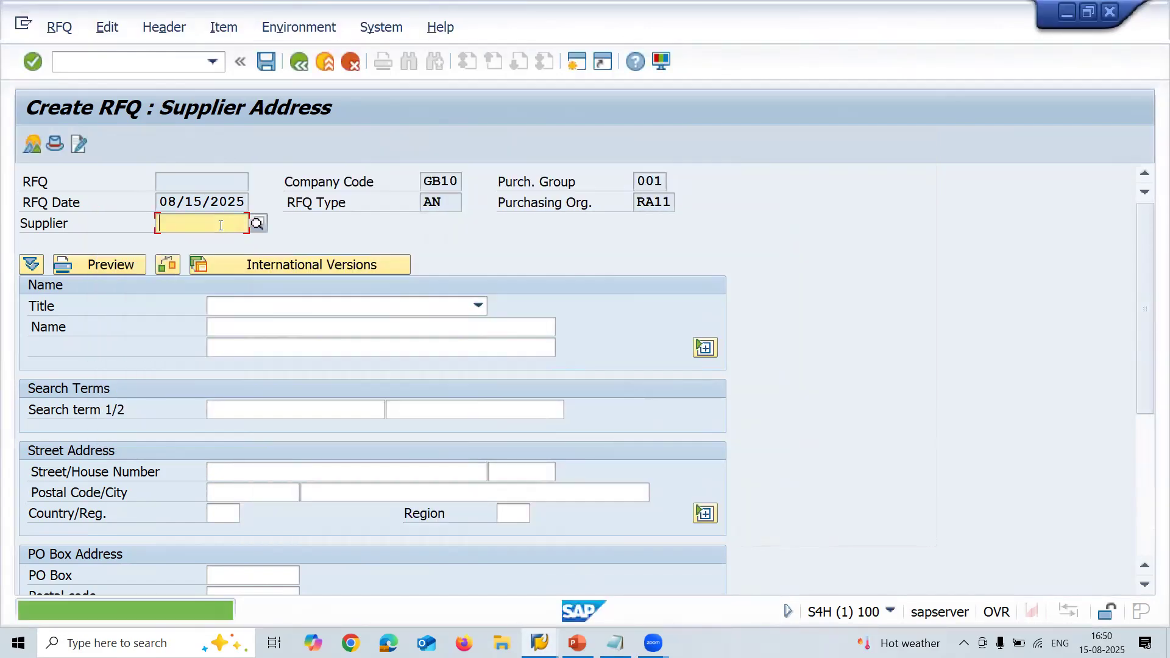
pyautogui.hotkey('ctrl', 'v')
pyautogui.press('Return')
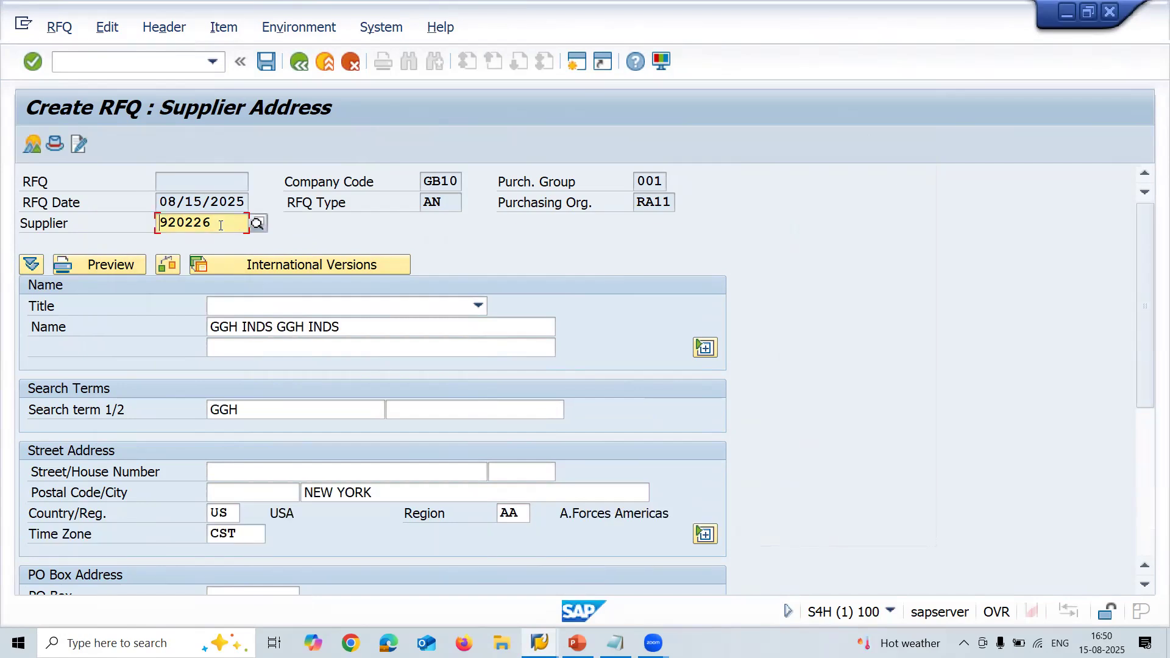
pyautogui.hotkey('ctrl', 's')
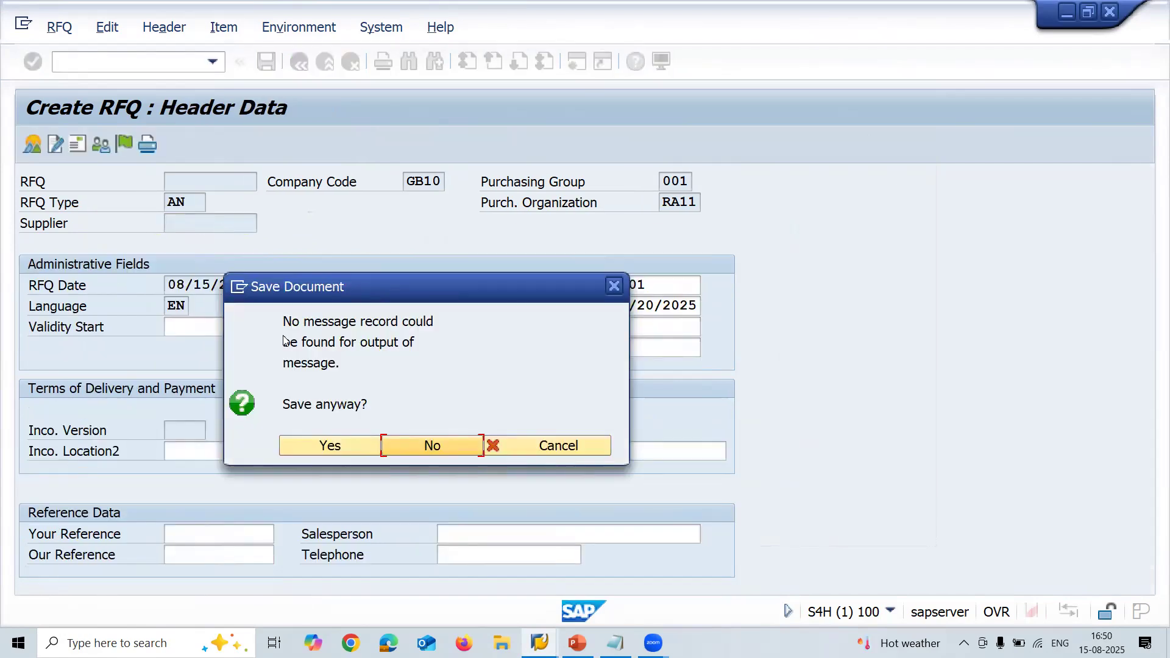
pyautogui.click(350, 445)
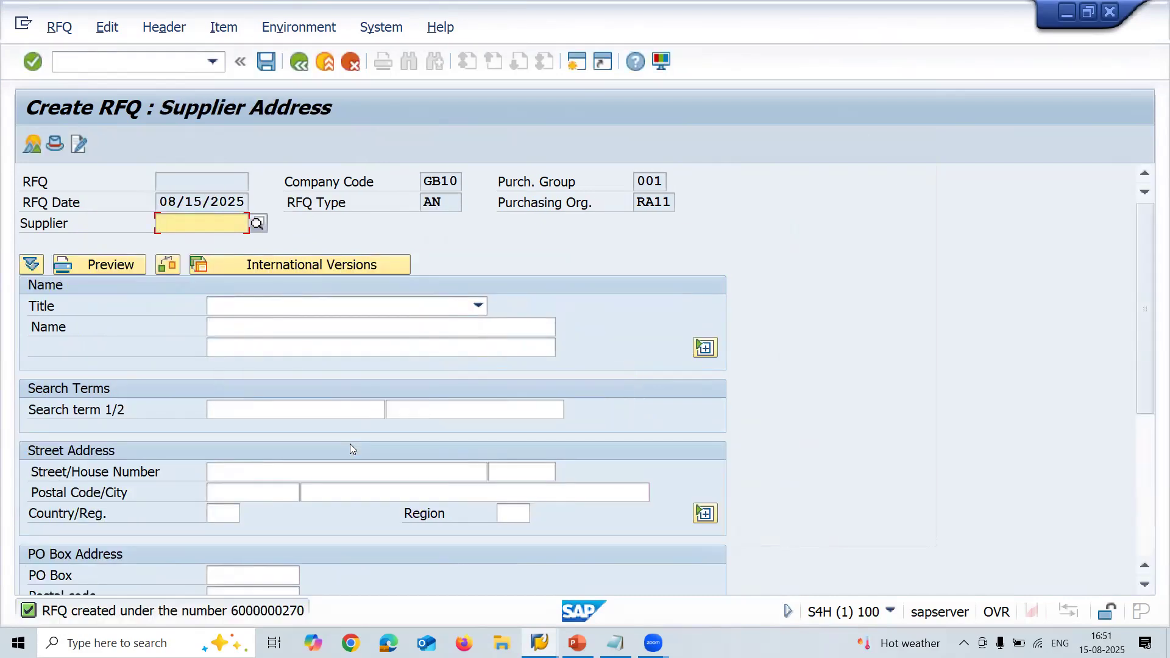
# - Record the second RFQ's number in Notepad beside the second supplier number
pyautogui.hotkey('alt', 'Tab')
pyautogui.click(429, 197)
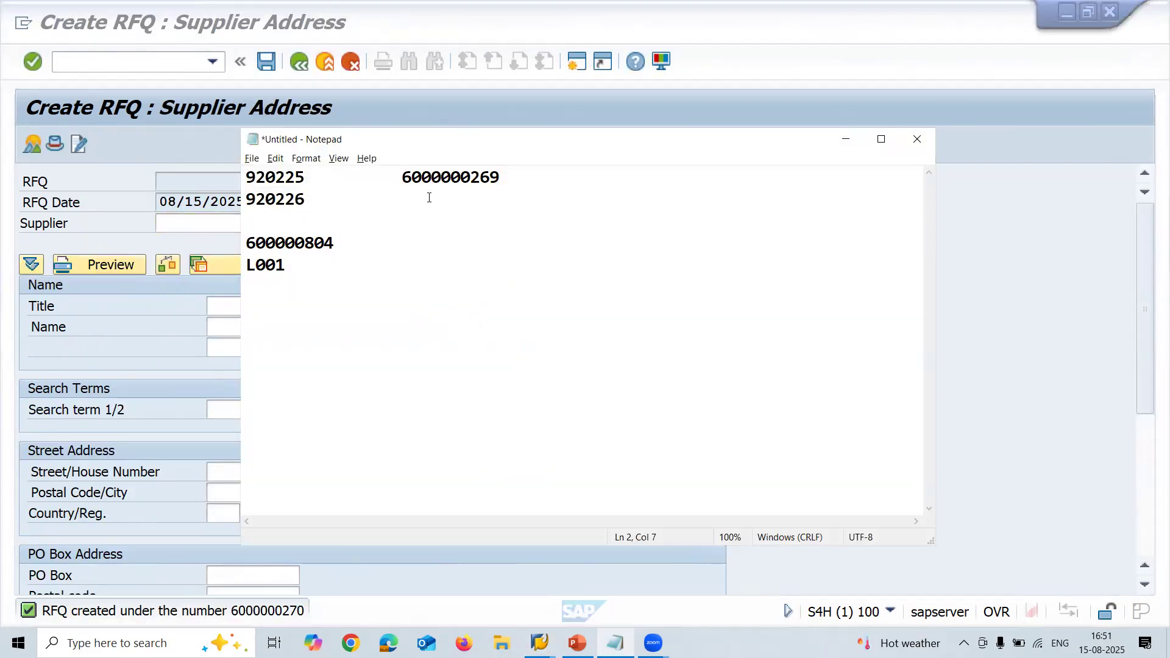
pyautogui.hotkey('ctrl', 'v')
pyautogui.doubleClick(439, 184)
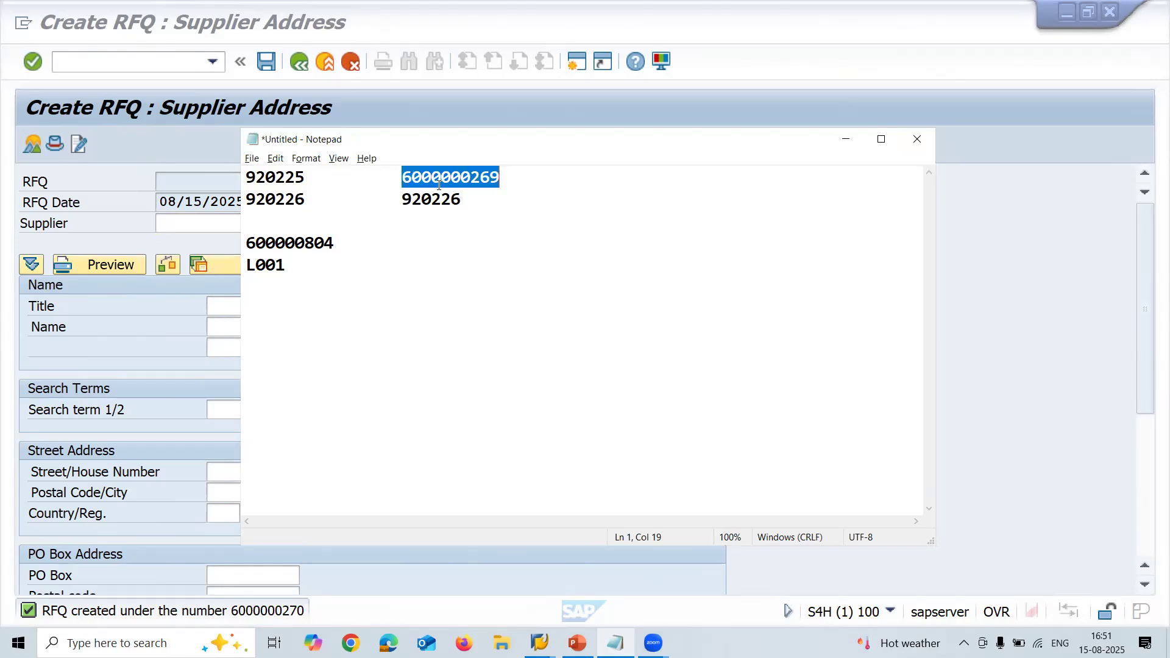
pyautogui.click(432, 211)
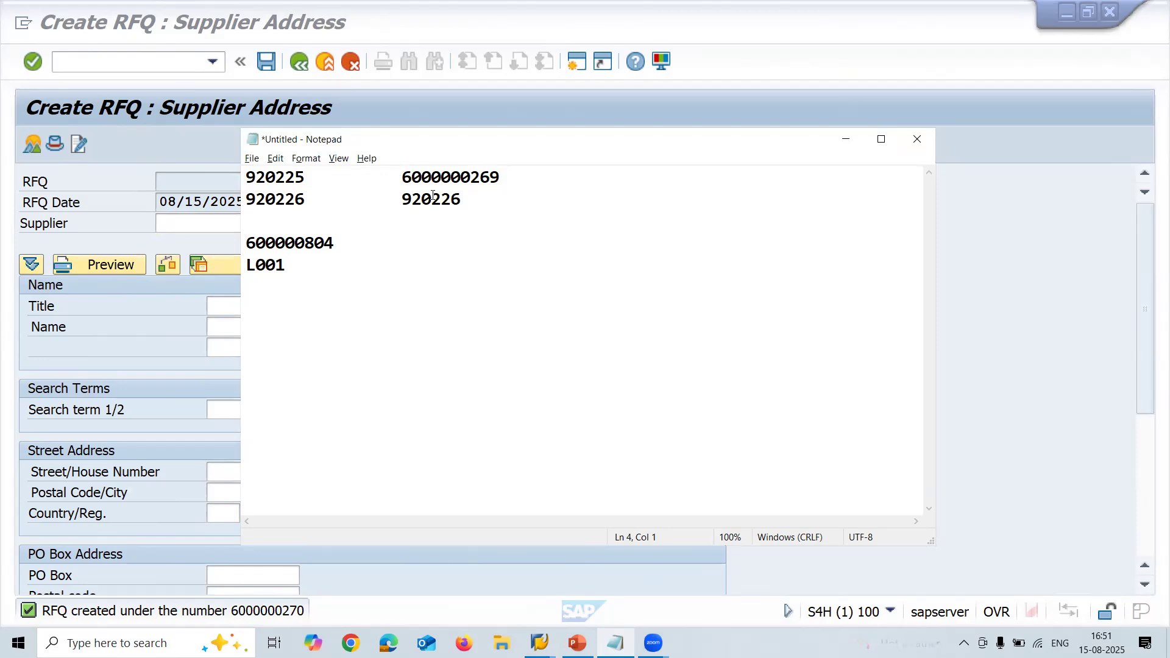
pyautogui.doubleClick(432, 197)
pyautogui.hotkey('ctrl', 'v')
pyautogui.press('BackSpace')
pyautogui.press('BackSpace')
pyautogui.write('70')
# - Open the second supplier's RFQ in transaction ME47, set item 10's net price to 1,500.00, and save the quotation
pyautogui.click(121, 65)
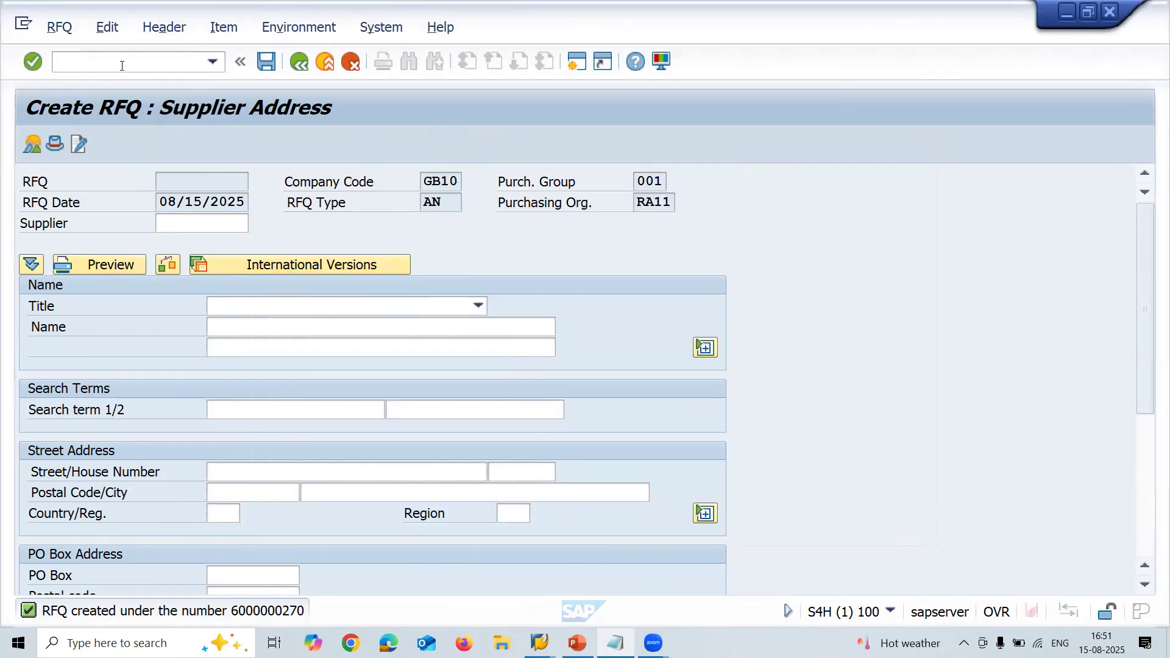
pyautogui.write('/NME47')
pyautogui.press('Return')
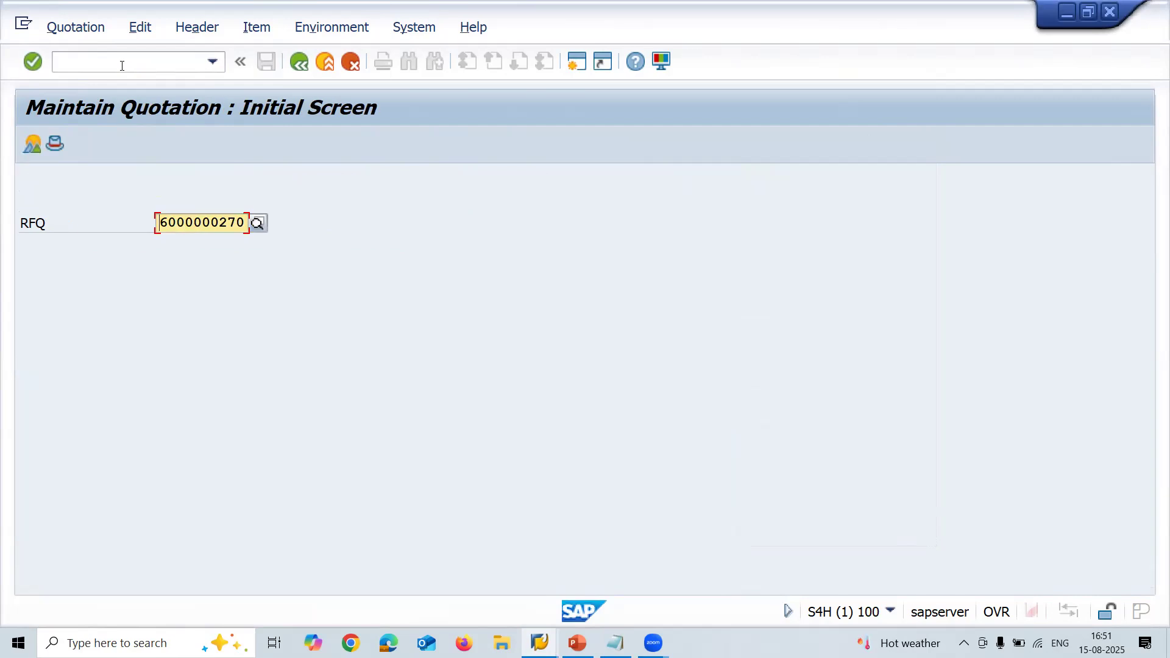
pyautogui.press('Return')
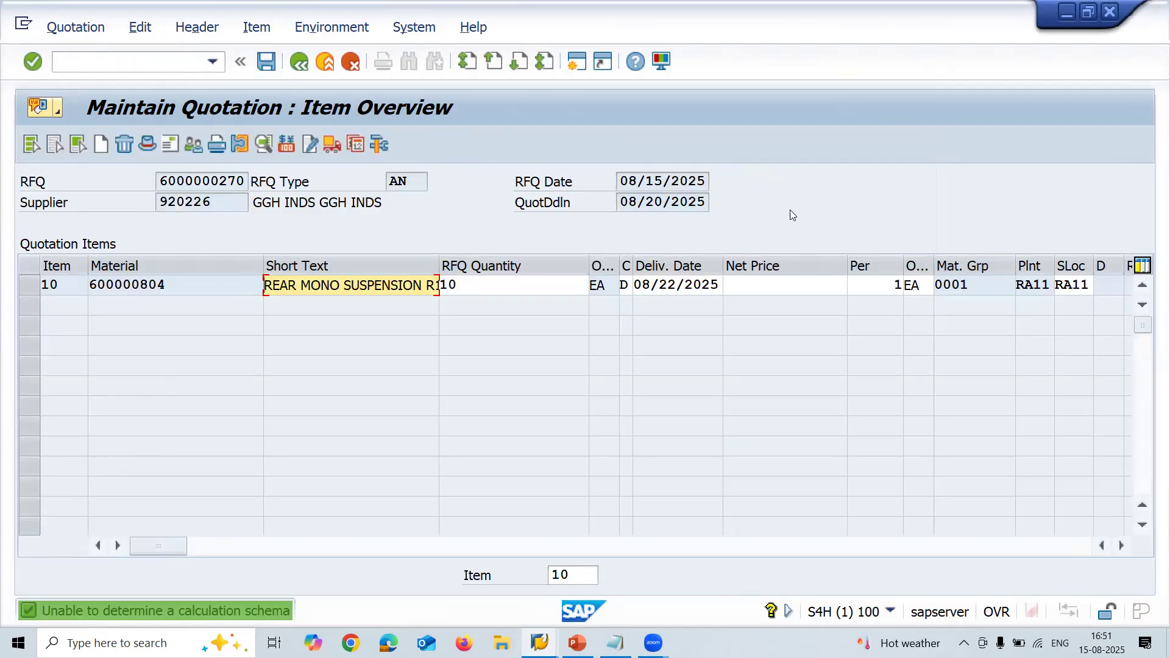
pyautogui.click(761, 287)
pyautogui.write('1,500')
pyautogui.press('Return')
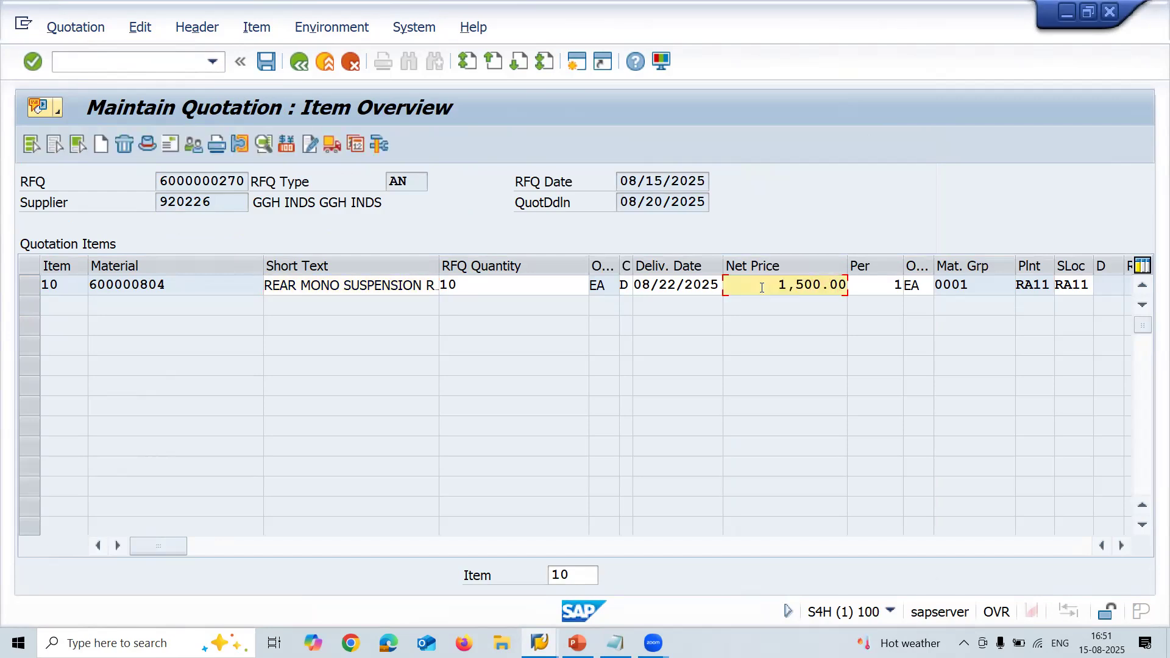
pyautogui.click(266, 66)
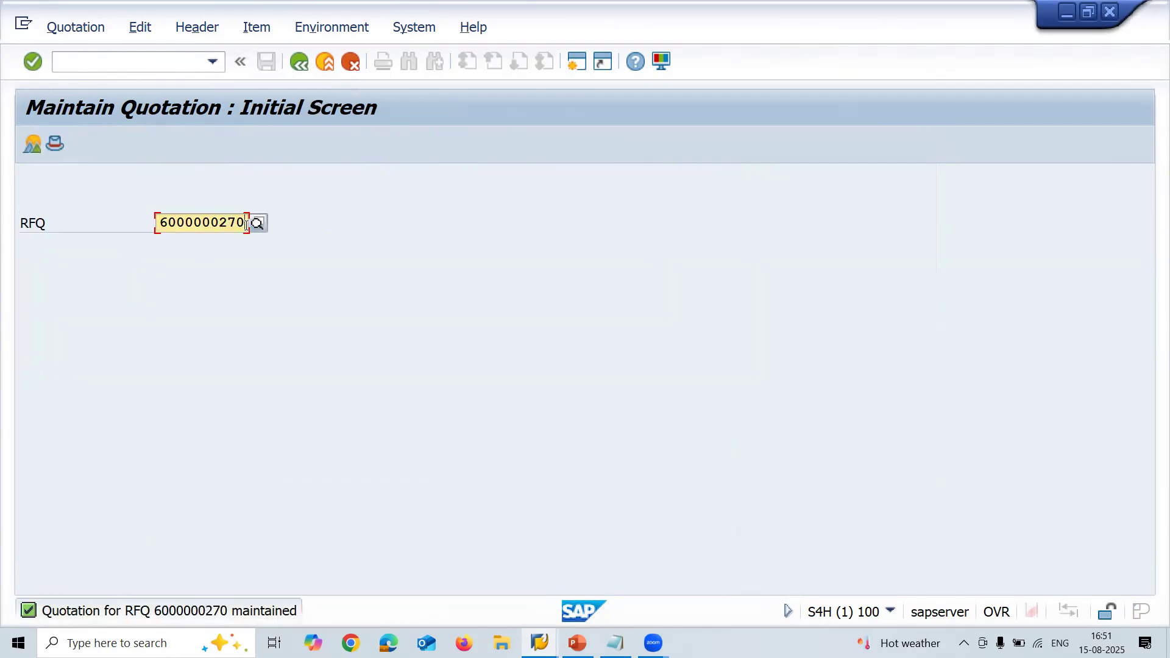
# - Open the quotation for the first supplier's RFQ, using the RFQ number ending in 69
pyautogui.press('BackSpace')
pyautogui.press('BackSpace')
pyautogui.write('69')
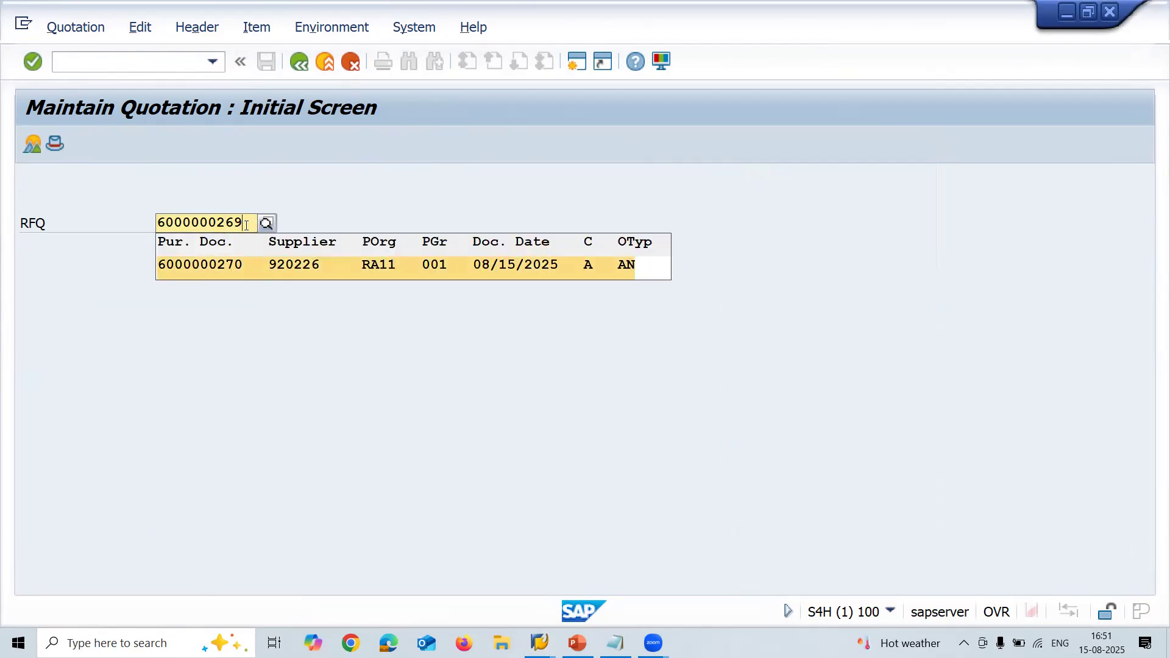
pyautogui.press('Return')
pyautogui.press('BackSpace')
pyautogui.press('BackSpace')
pyautogui.write('69')
pyautogui.press('Return')
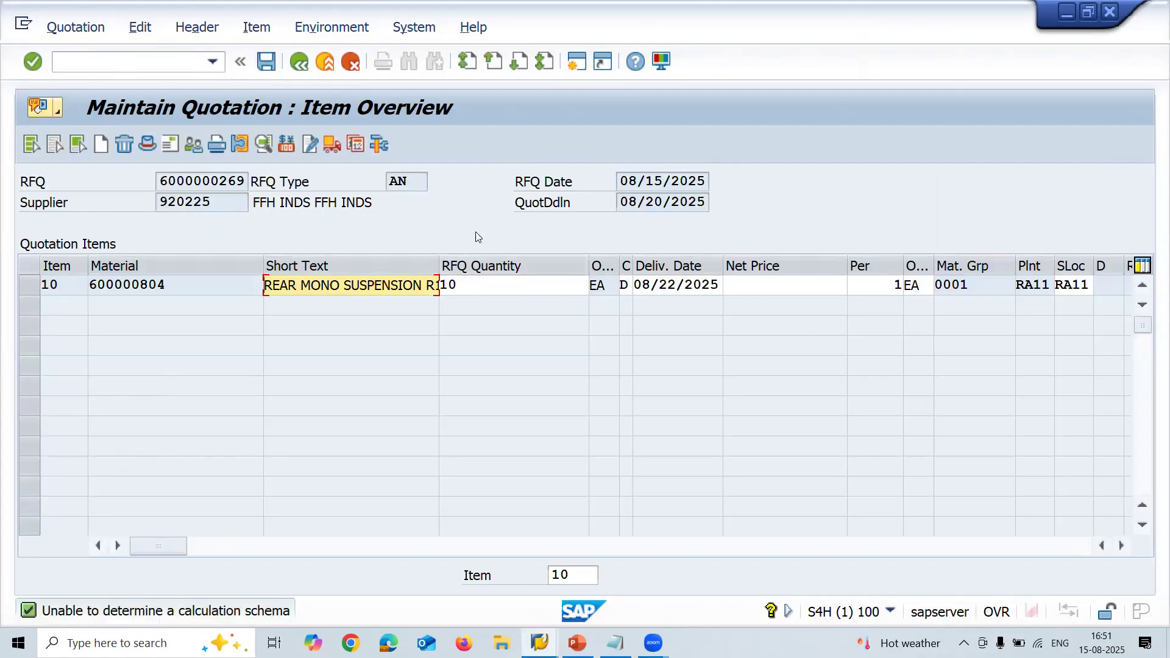
# - Set item 10's net price to 1,450.00 in the first supplier's quotation and save it
pyautogui.click(793, 284)
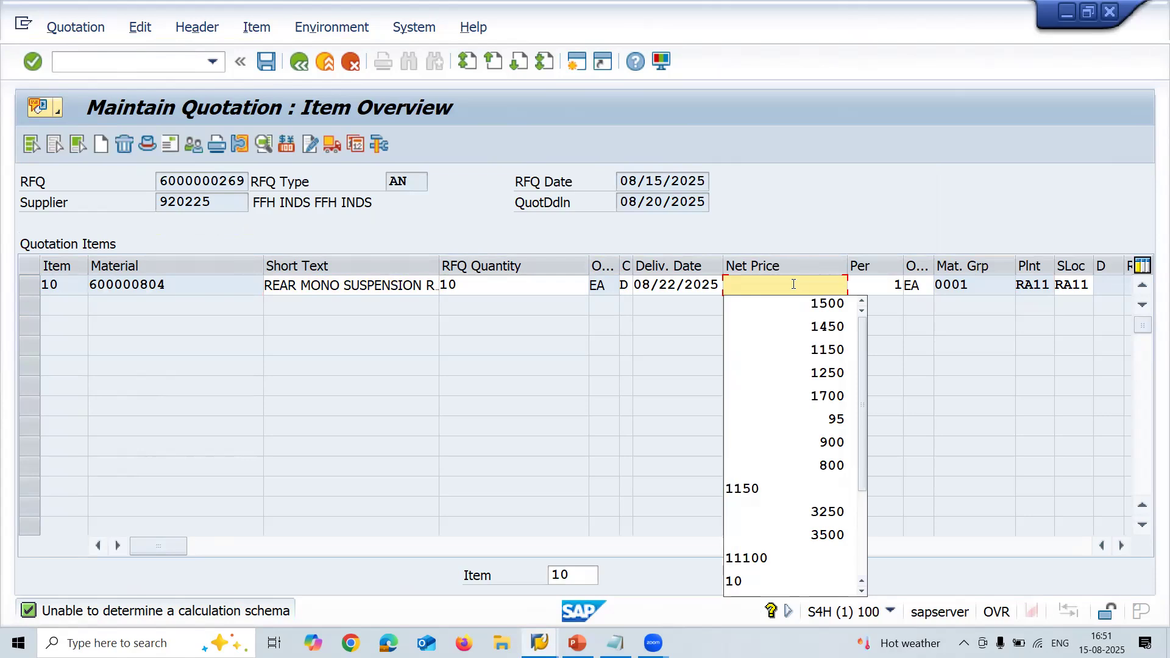
pyautogui.write('1450')
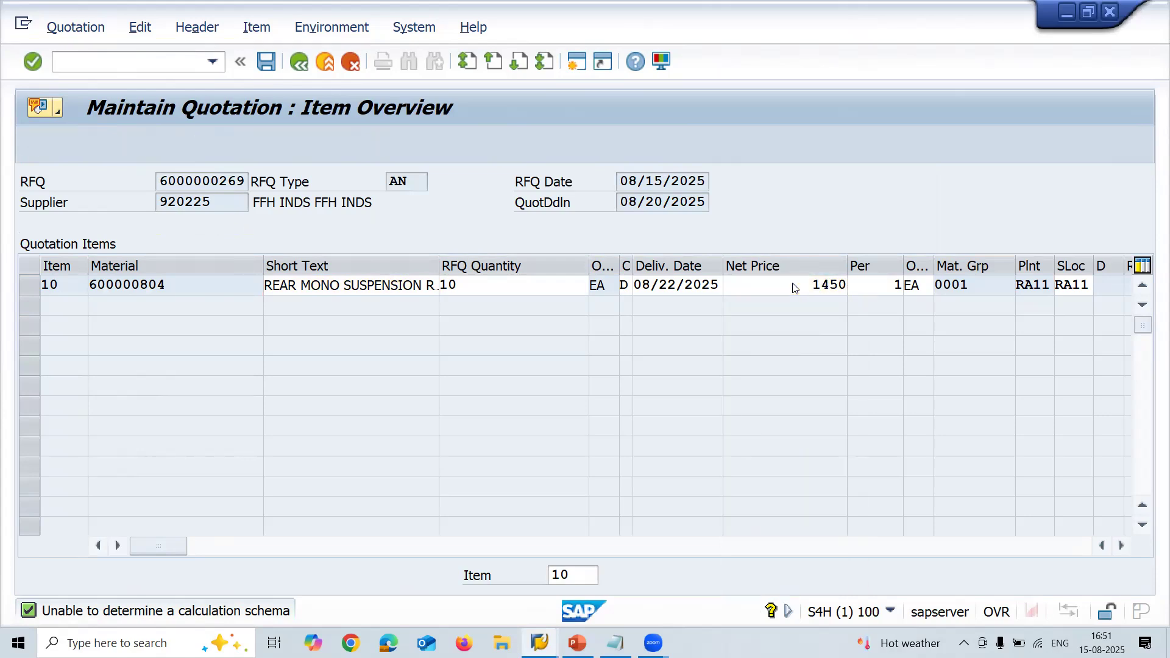
pyautogui.press('Return')
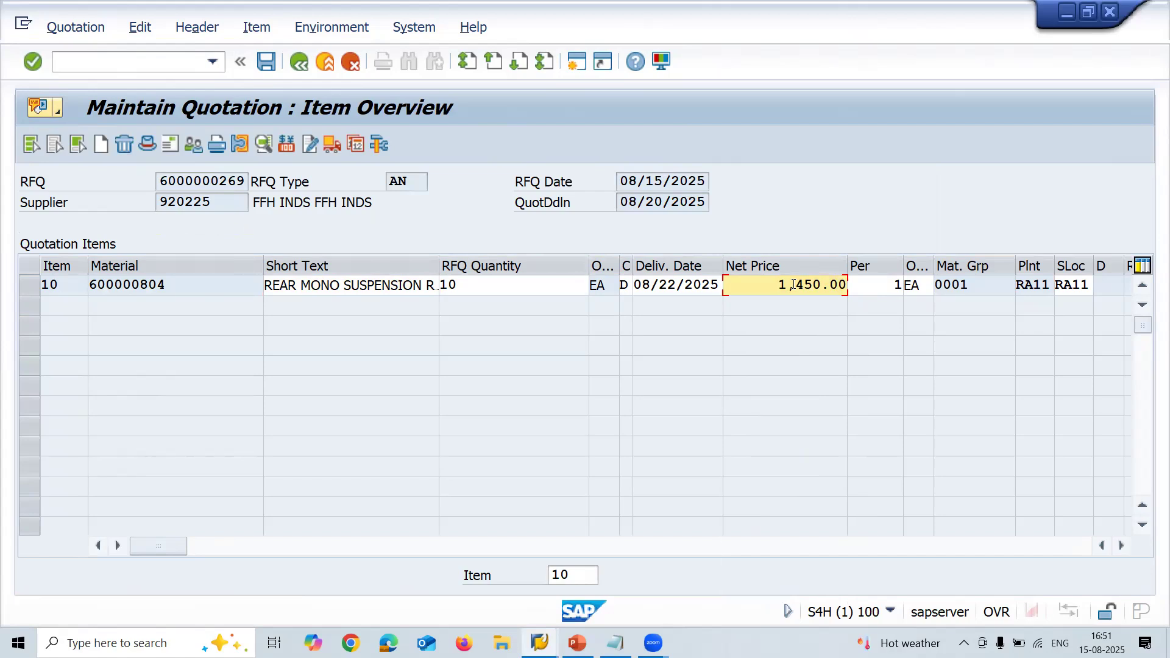
pyautogui.click(266, 62)
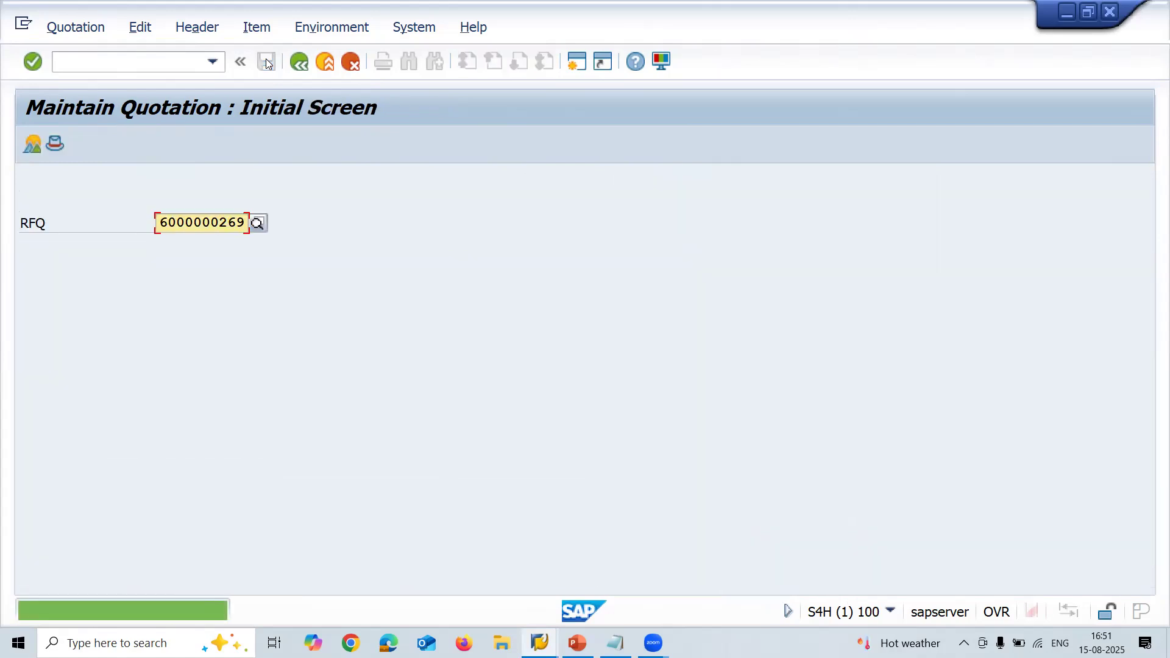
# - Run the price comparison list in transaction ME49 for purchasing organization RA11 and collective RFQ L001
pyautogui.click(176, 65)
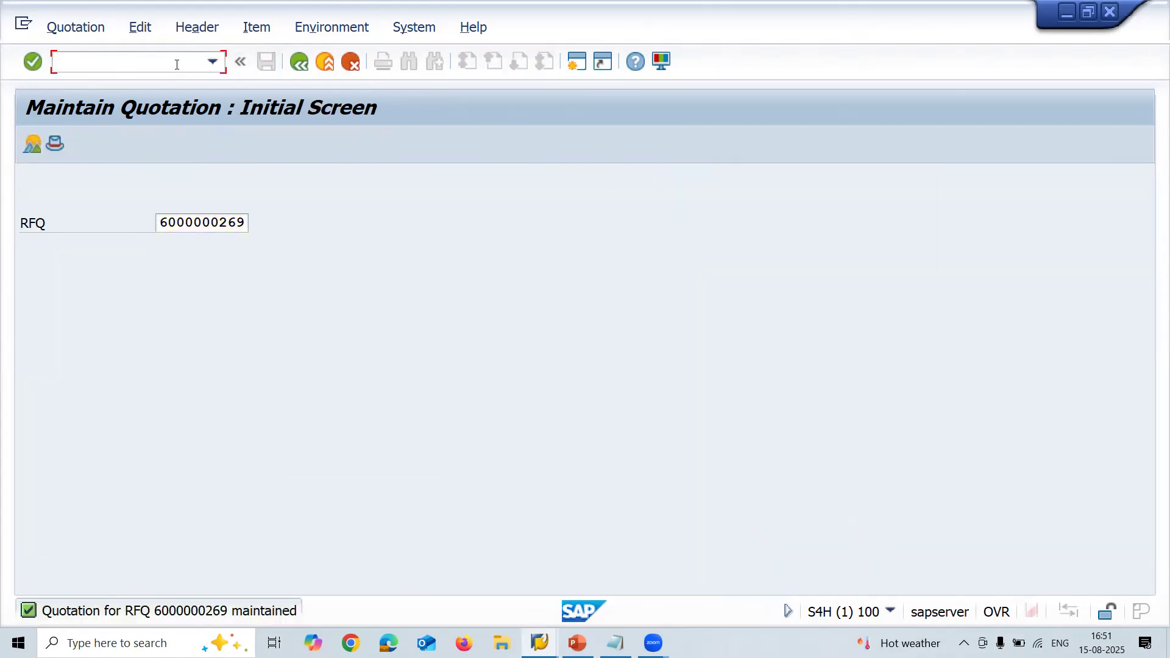
pyautogui.write('/NME49')
pyautogui.press('Return')
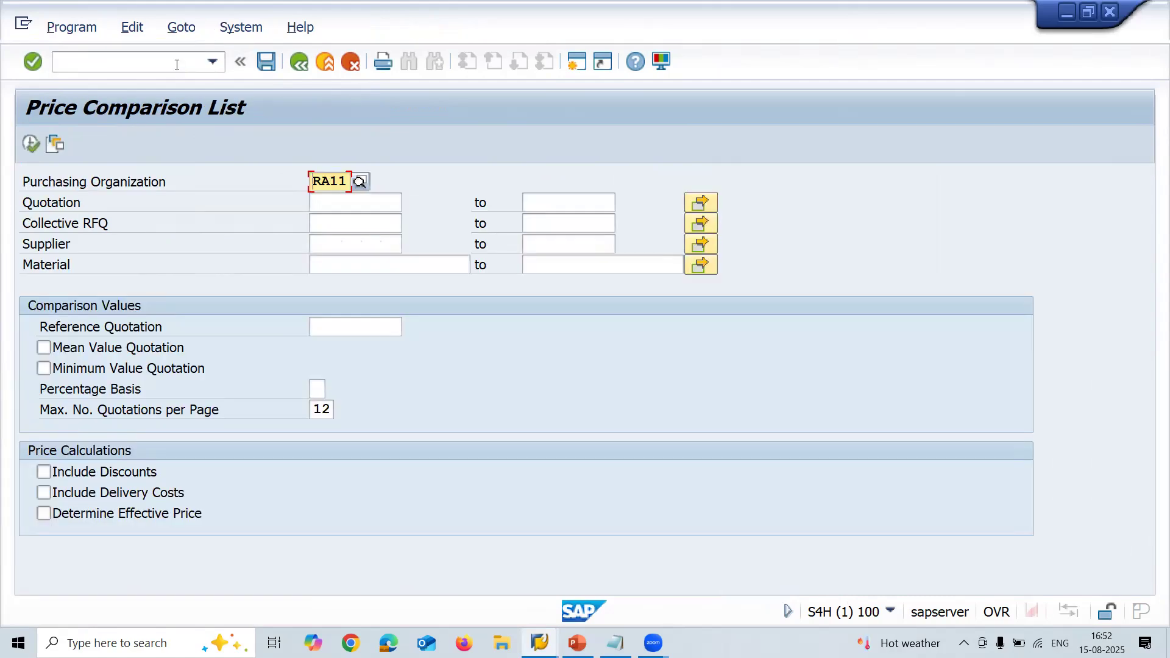
pyautogui.click(320, 223)
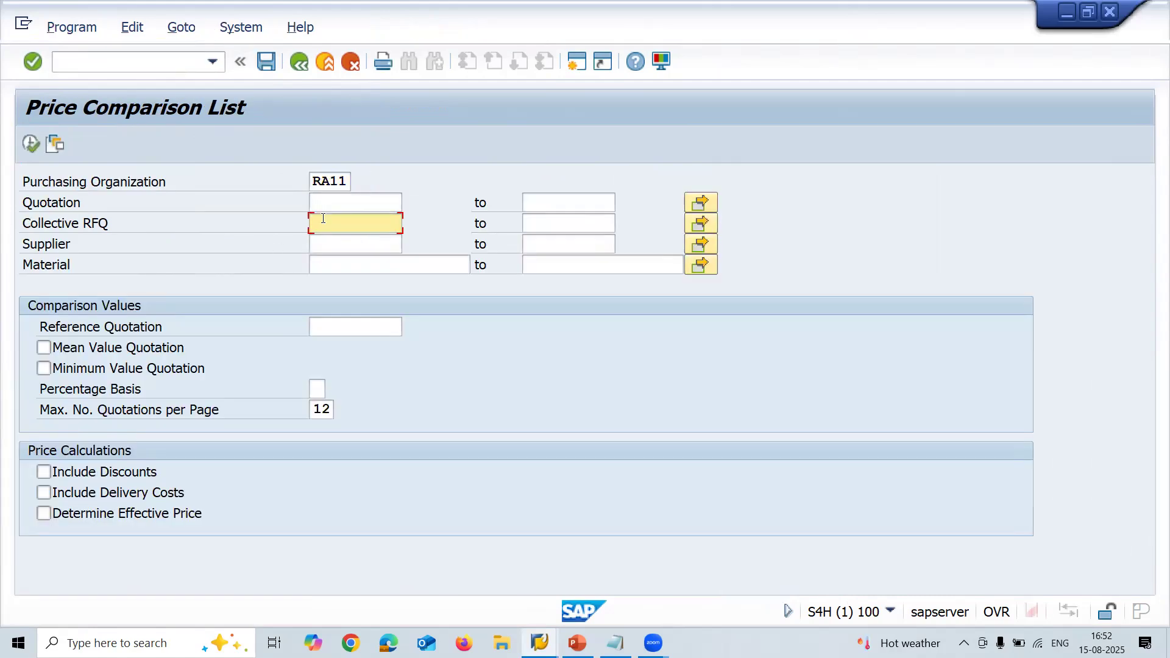
pyautogui.click(24, 150)
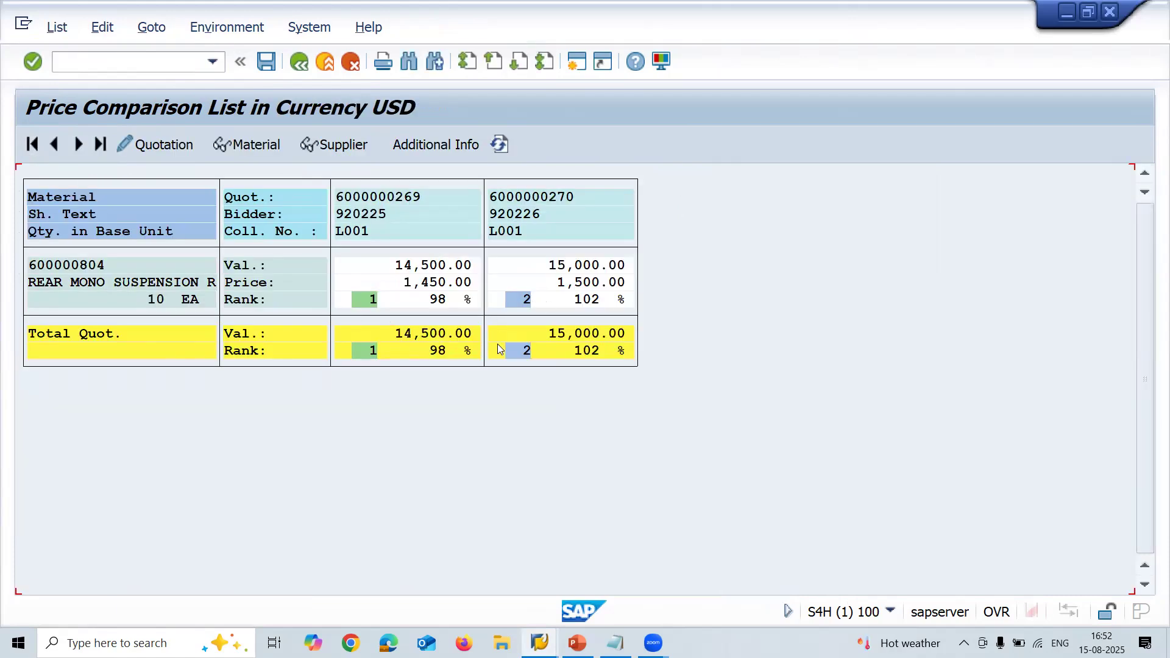
# - Block item 10 in the second supplier's higher-priced quotation, save it, and refresh the price comparison list
pyautogui.click(589, 285)
pyautogui.click(434, 284)
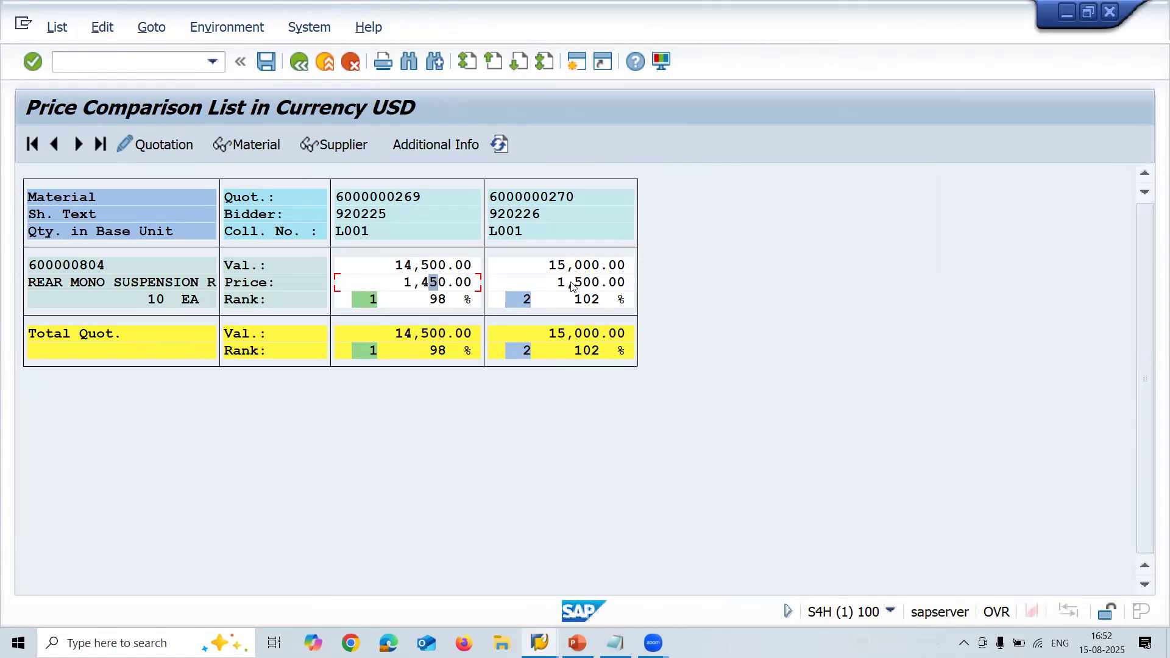
pyautogui.doubleClick(572, 283)
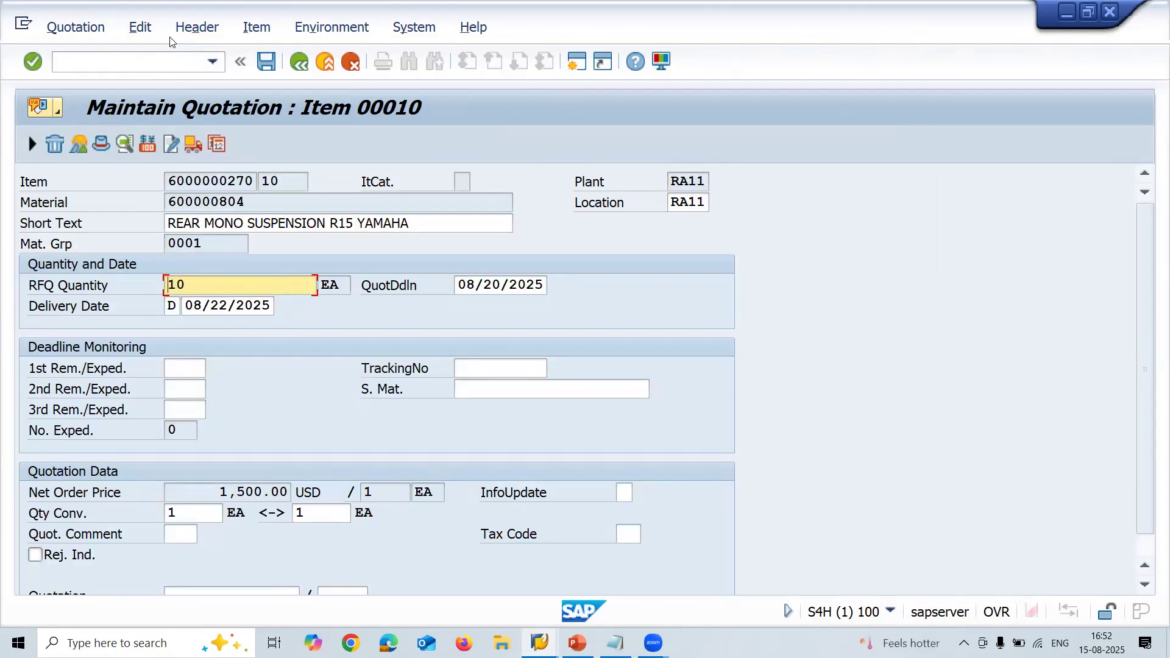
pyautogui.click(142, 27)
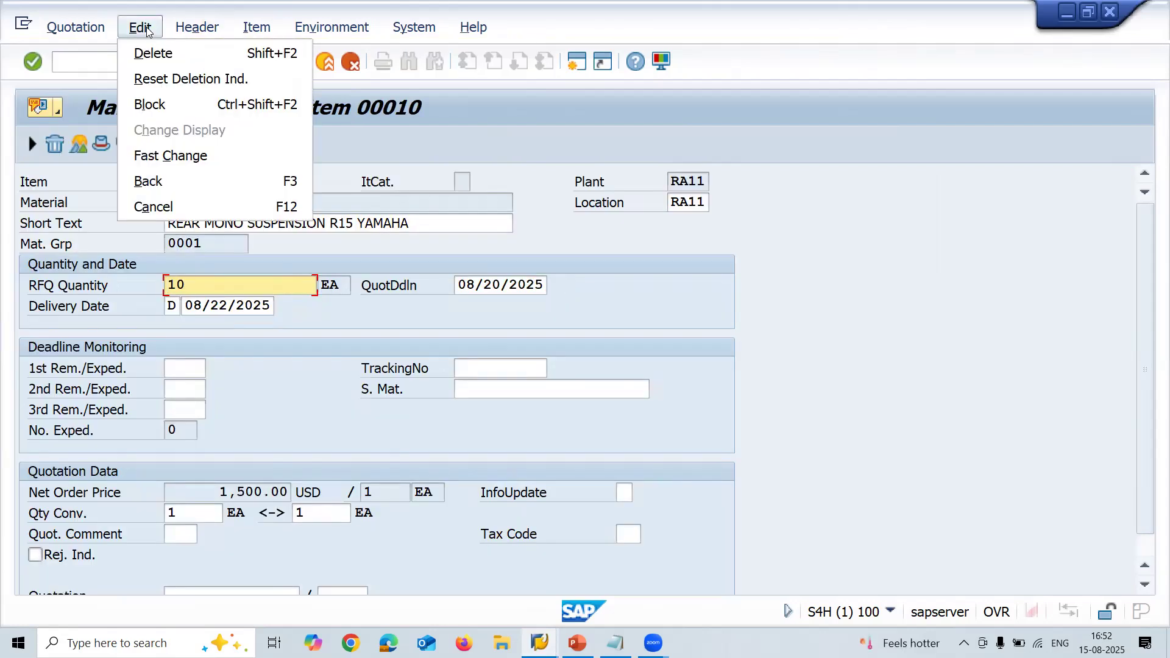
pyautogui.click(153, 104)
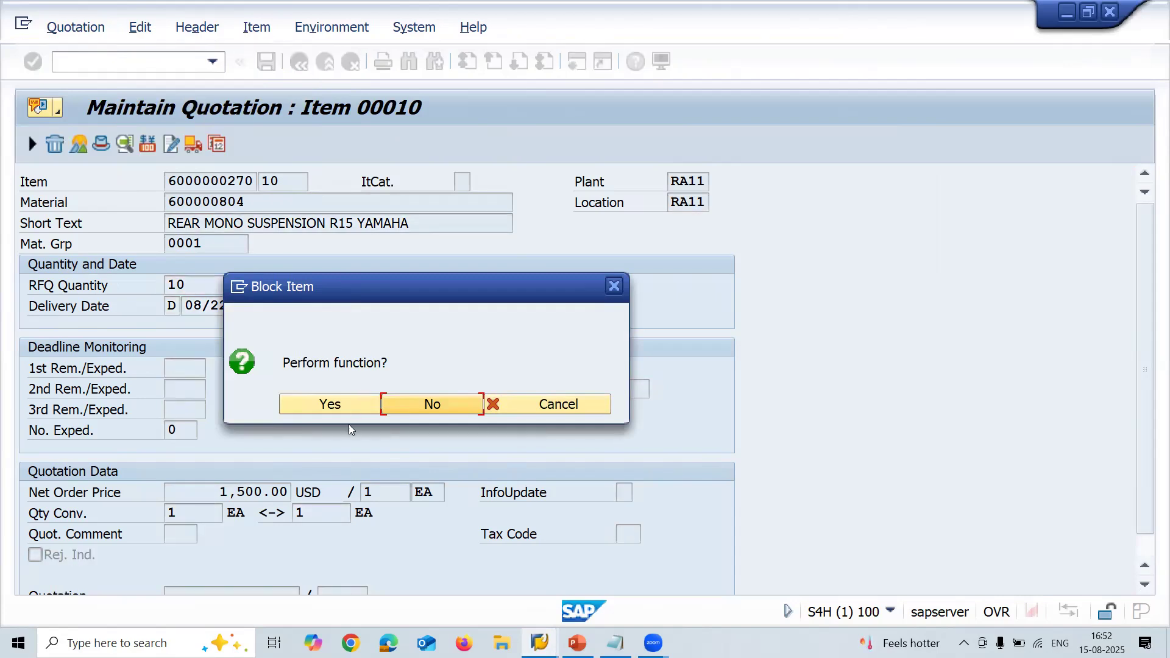
pyautogui.click(347, 410)
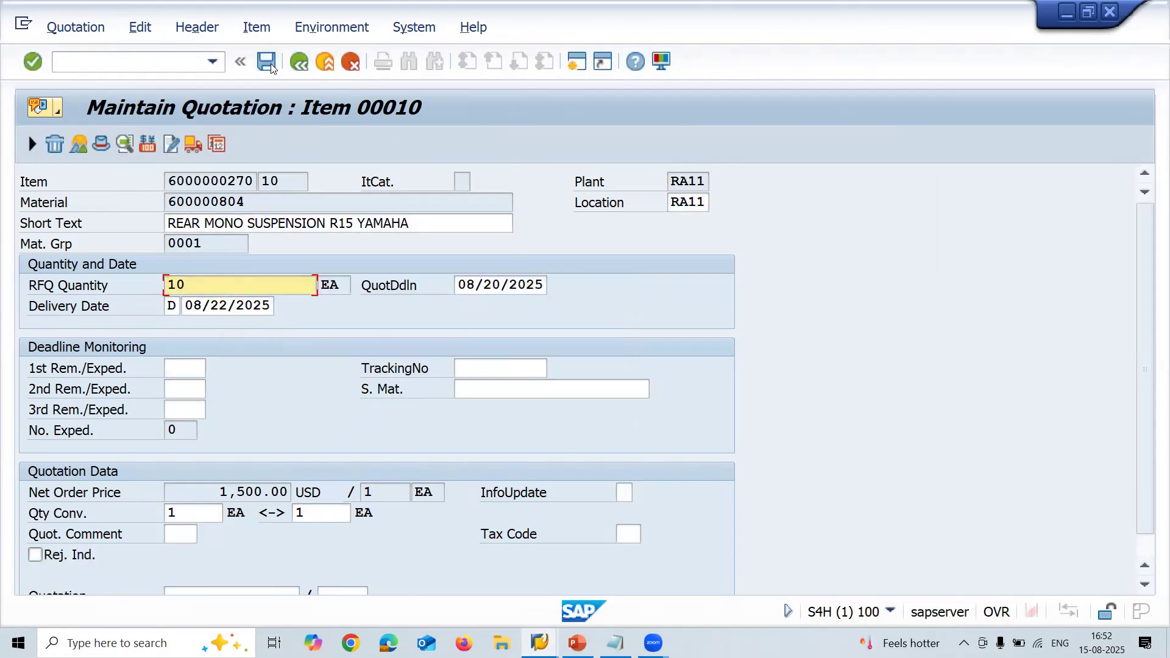
pyautogui.click(266, 61)
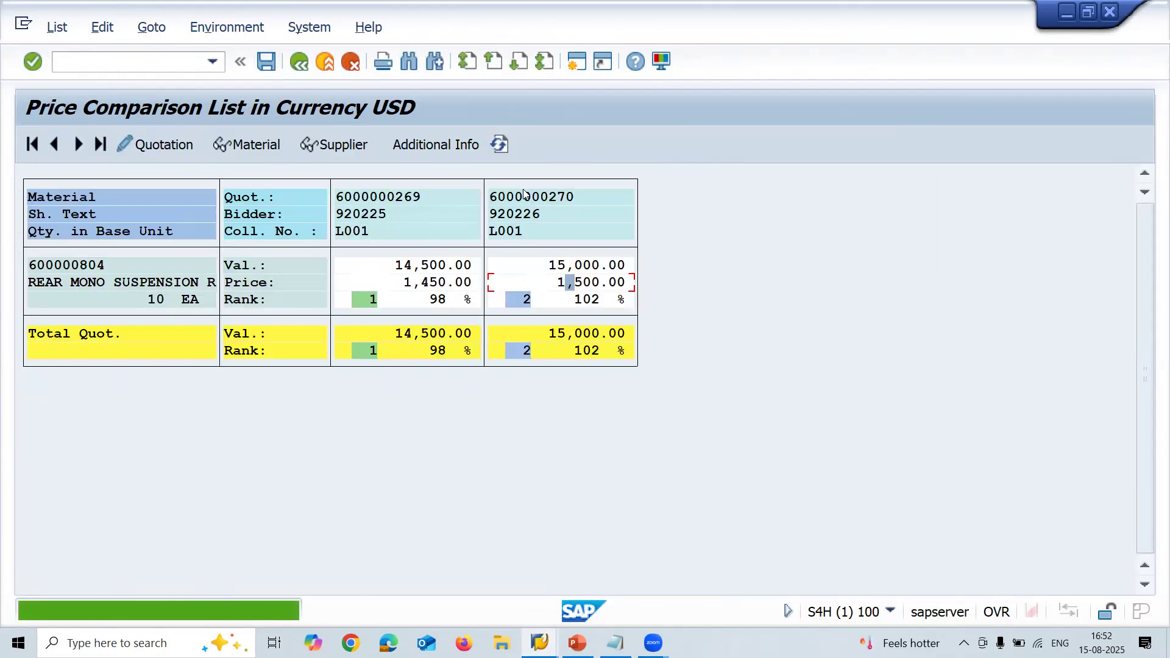
pyautogui.click(503, 145)
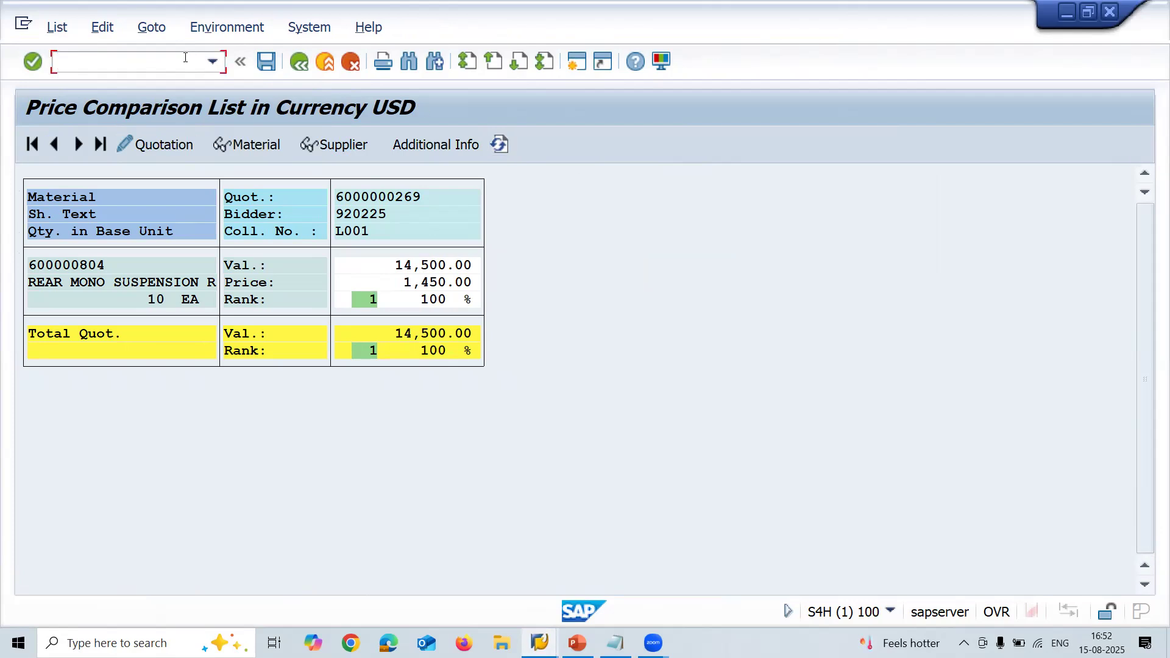
# - Start a purchase order in transaction ME21N and open the document overview's selection for requests for quotations
pyautogui.write('/NME21N')
pyautogui.press('Return')
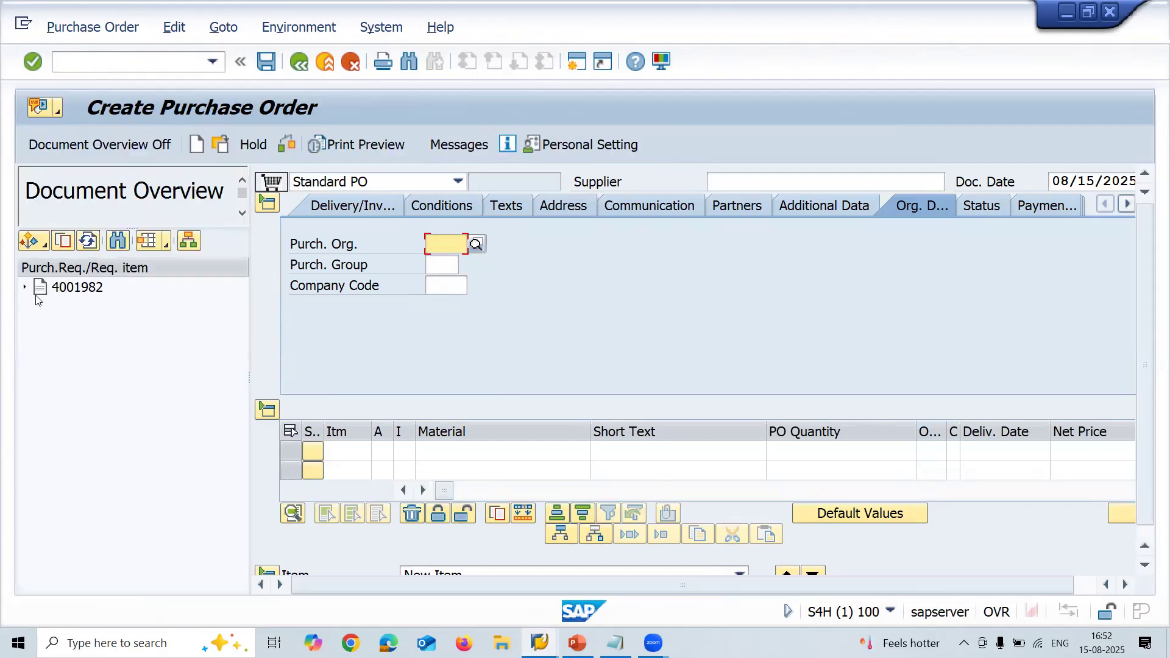
pyautogui.click(42, 249)
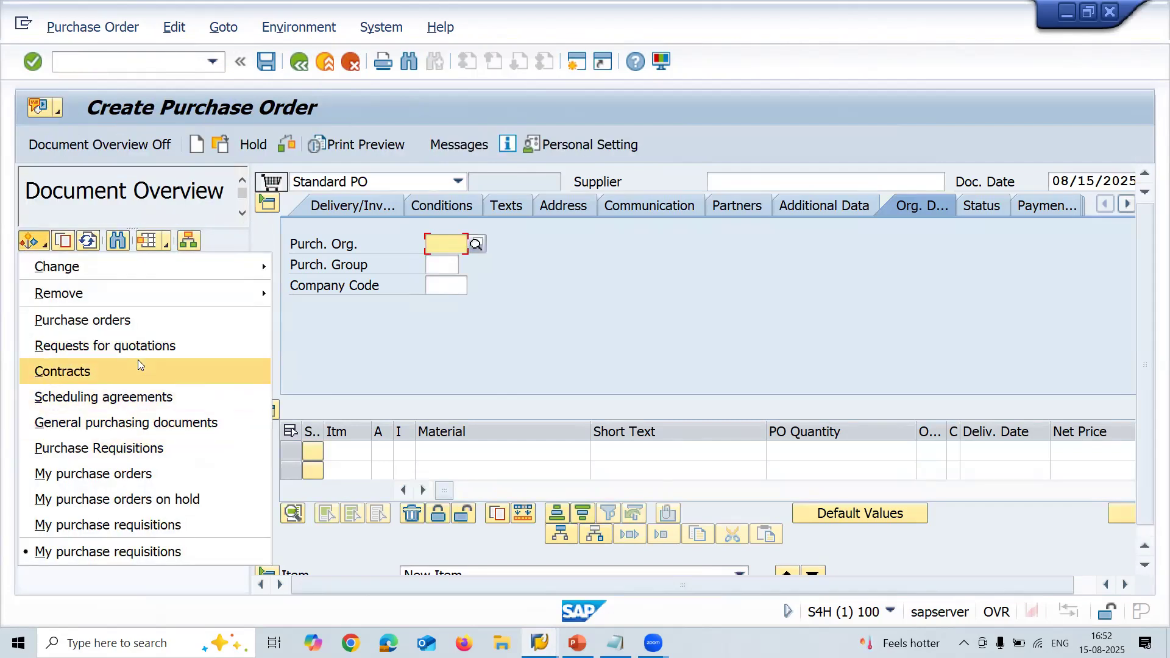
pyautogui.click(139, 351)
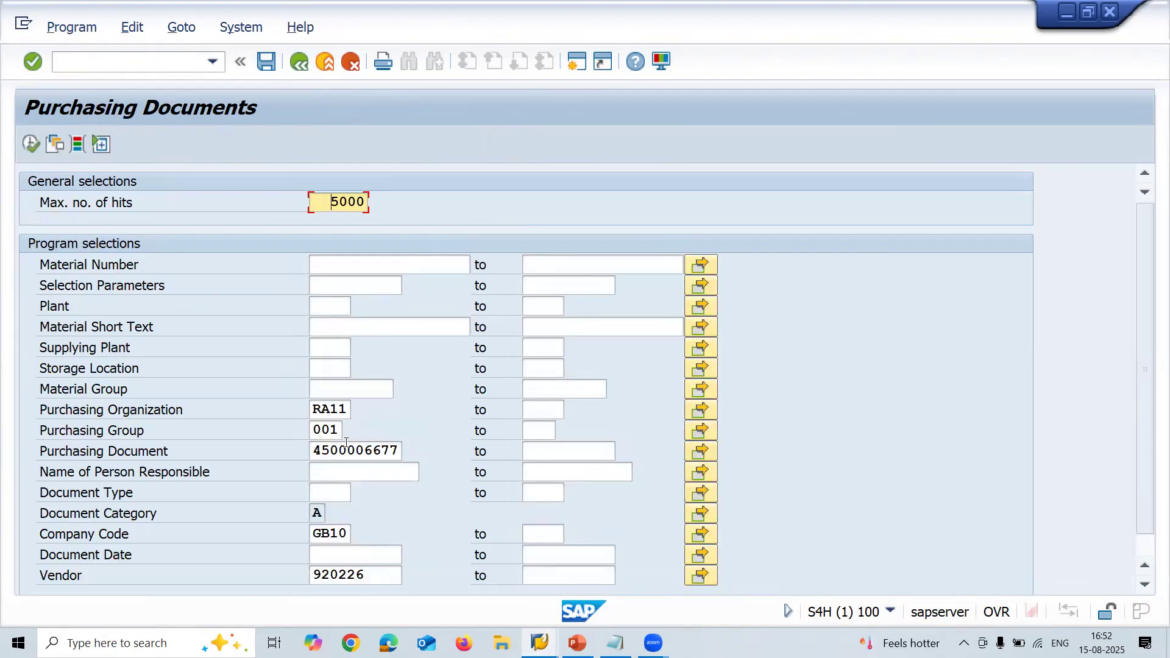
# - Clear the purchasing group, purchasing document, company code and vendor filters, and run the RFQ search for purchasing organization RA11
pyautogui.click(340, 435)
pyautogui.press('BackSpace')
pyautogui.press('BackSpace')
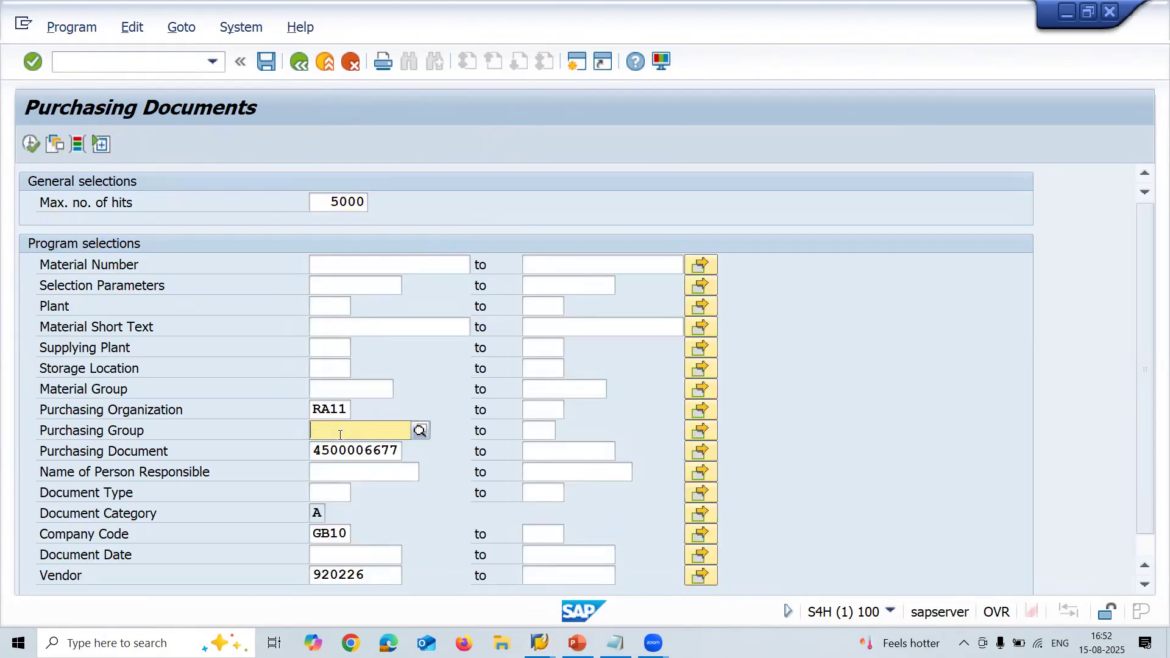
pyautogui.click(318, 452)
pyautogui.doubleClick(318, 452)
pyautogui.press('Delete')
pyautogui.click(347, 528)
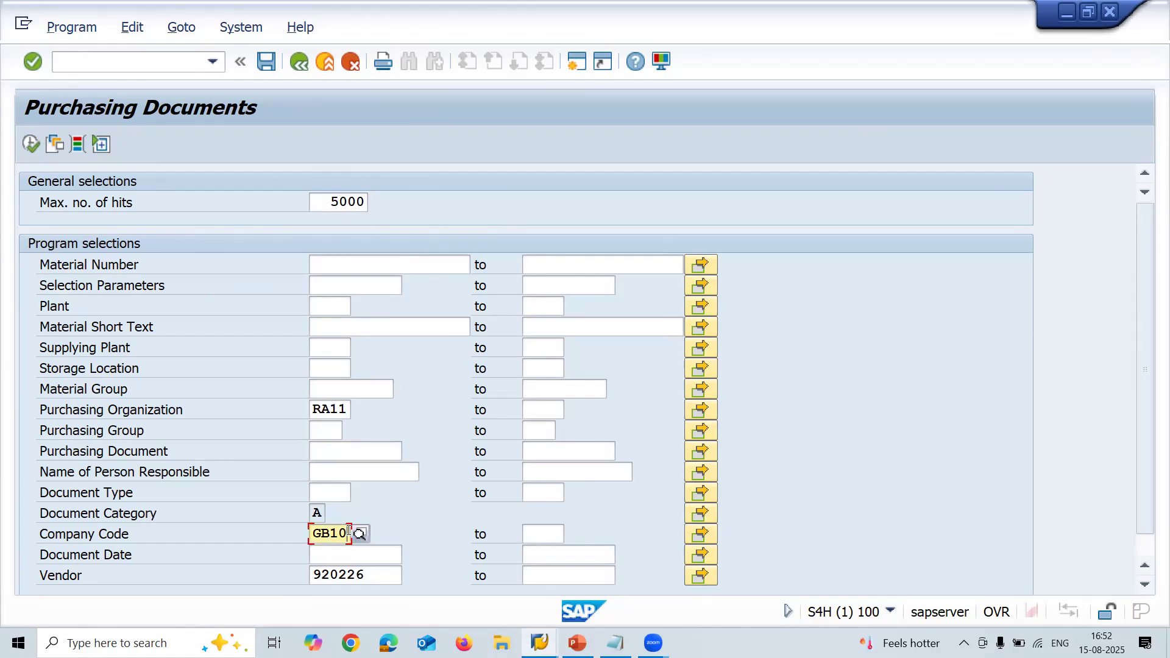
pyautogui.press('BackSpace')
pyautogui.press('BackSpace')
pyautogui.press('BackSpace')
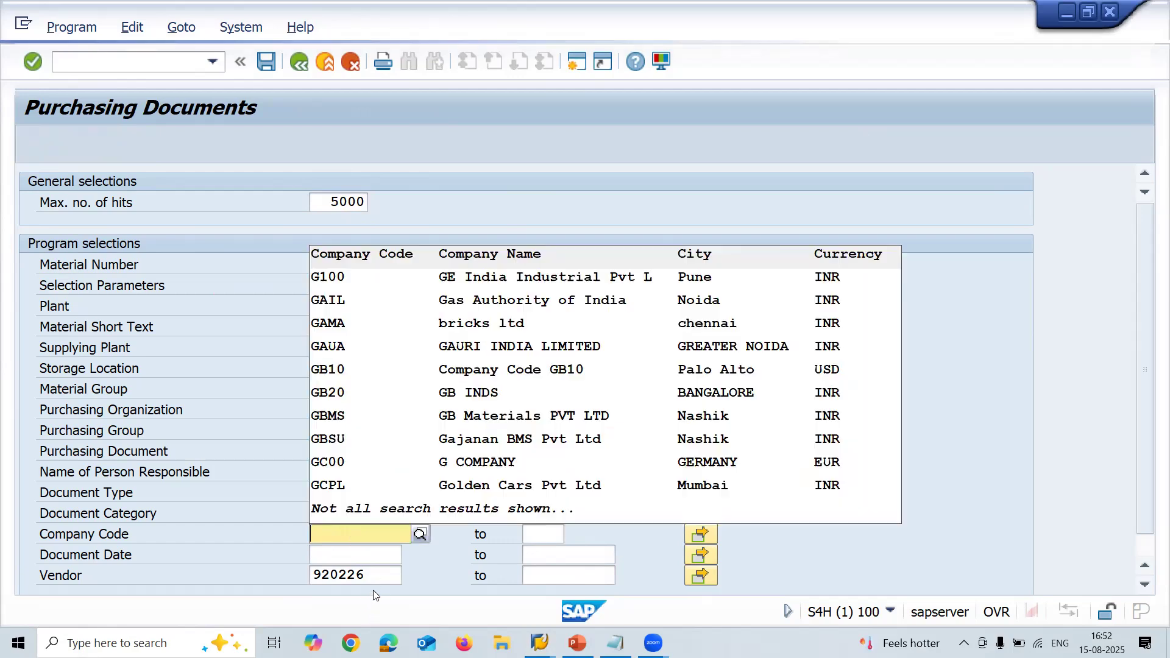
pyautogui.click(375, 580)
pyautogui.press('BackSpace')
pyautogui.press('BackSpace')
pyautogui.press('BackSpace')
pyautogui.press('BackSpace')
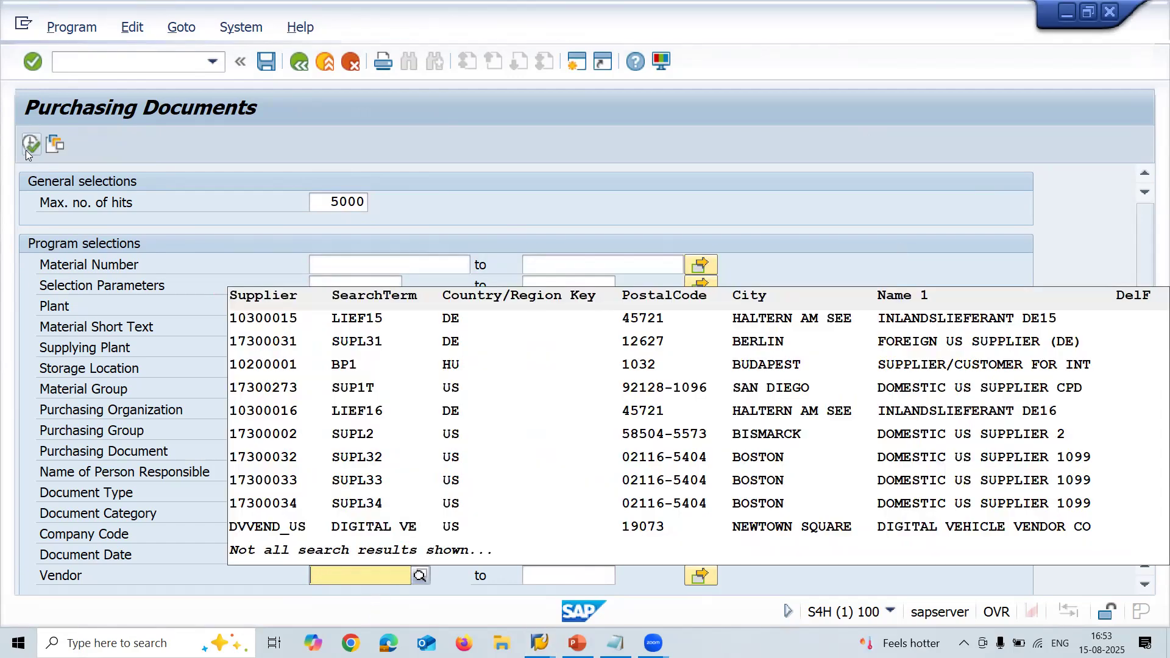
pyautogui.click(25, 150)
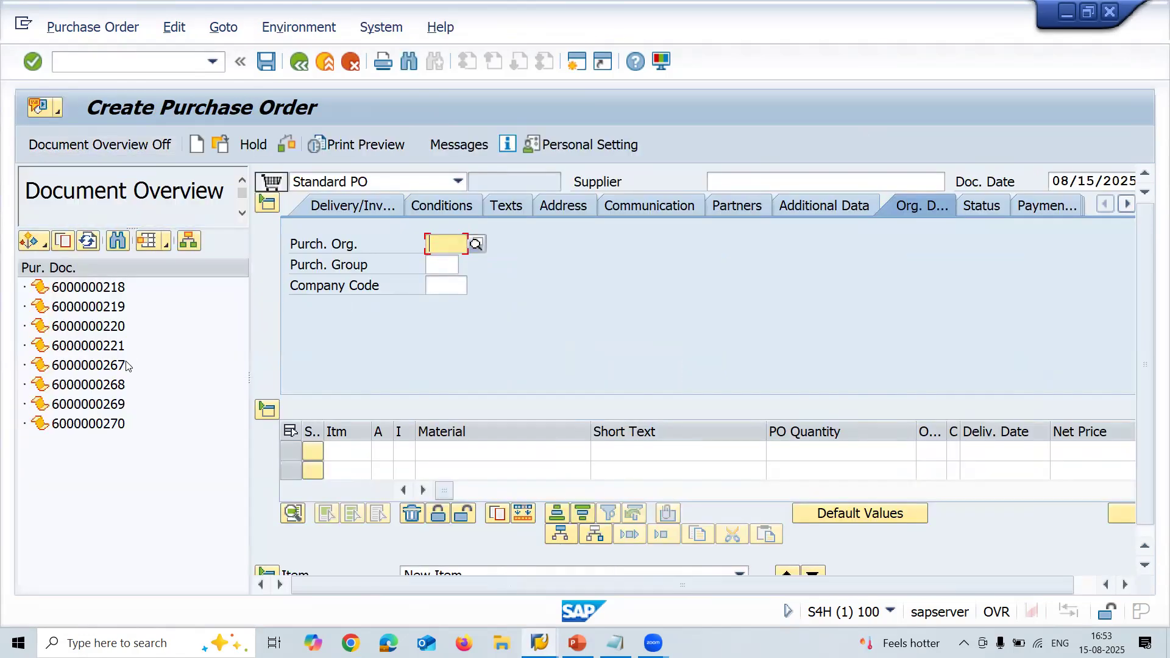
# - Adopt the first supplier's RFQ ending in 69 into the purchase order and set item 10's plant to Yamaha Plant
pyautogui.click(92, 404)
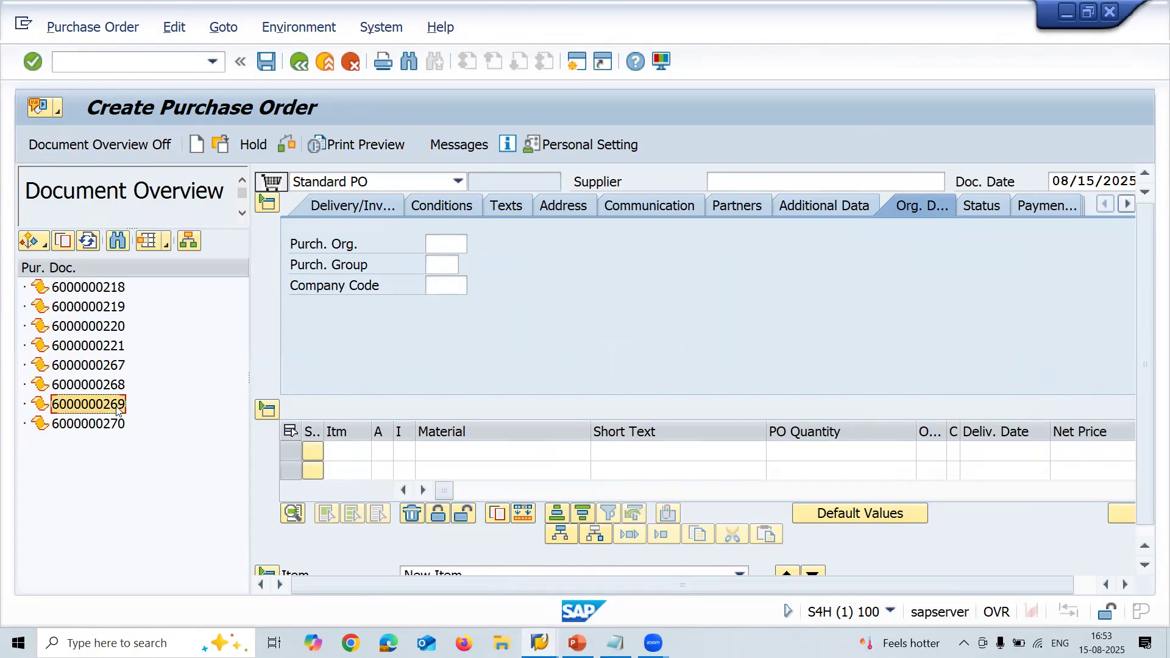
pyautogui.click(64, 244)
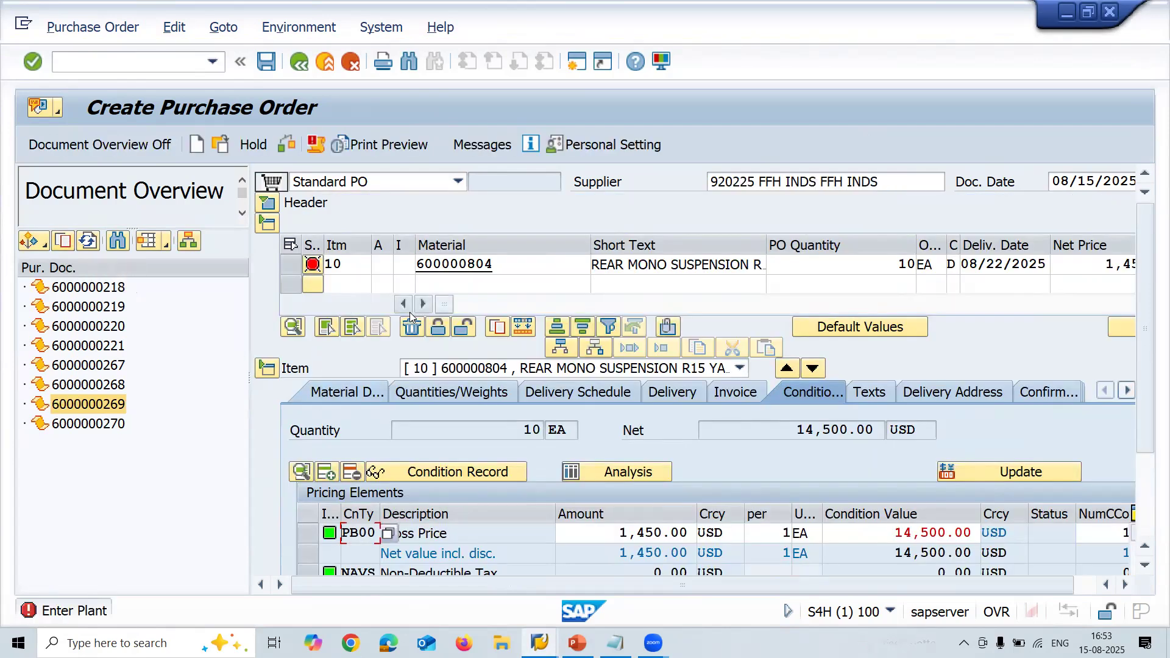
pyautogui.click(422, 303)
pyautogui.click(422, 303)
pyautogui.click(422, 304)
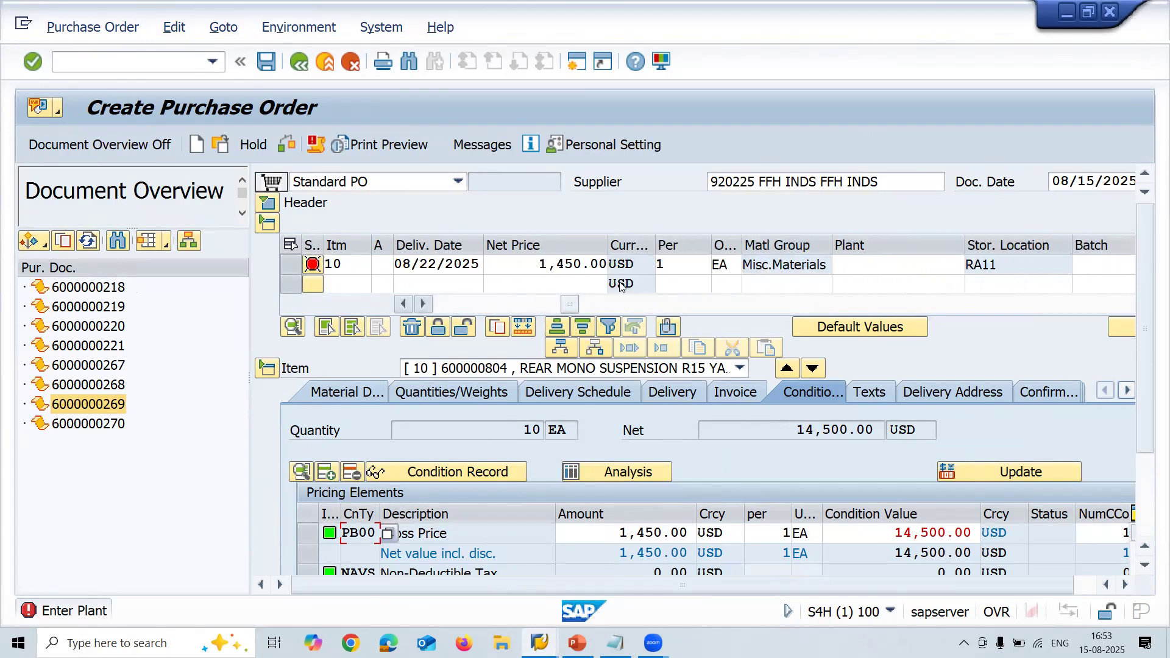
pyautogui.click(900, 269)
pyautogui.press('Down')
pyautogui.press('Down')
pyautogui.press('Return')
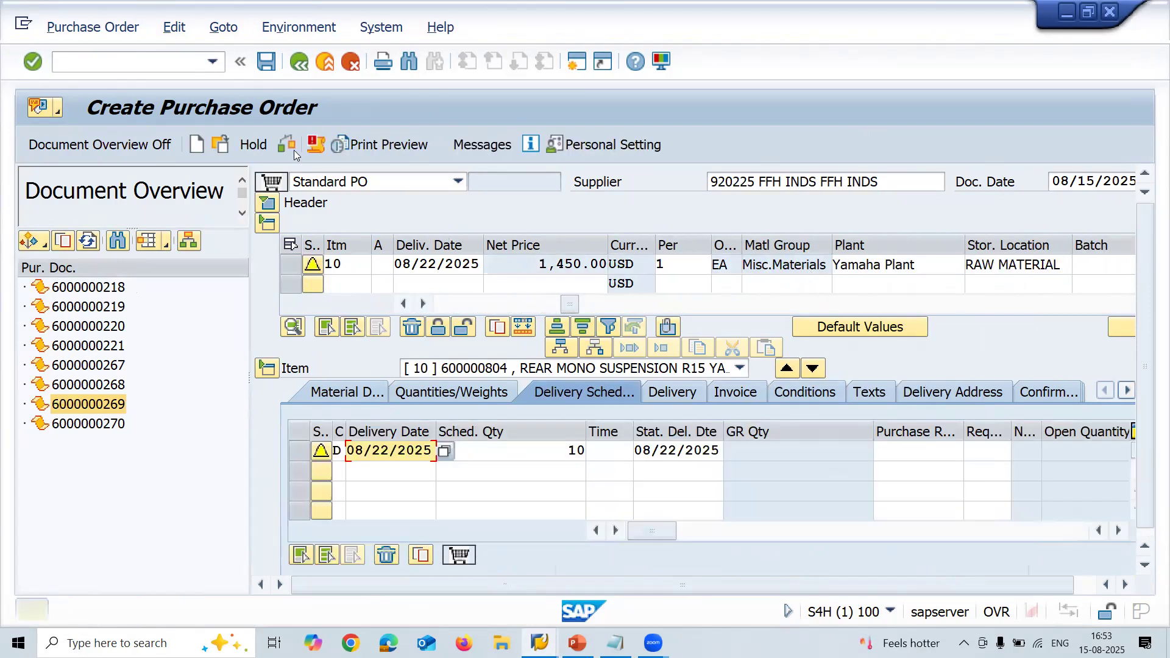
# - Save the purchase order and copy its number from the detailed creation message
pyautogui.click(266, 66)
pyautogui.click(362, 396)
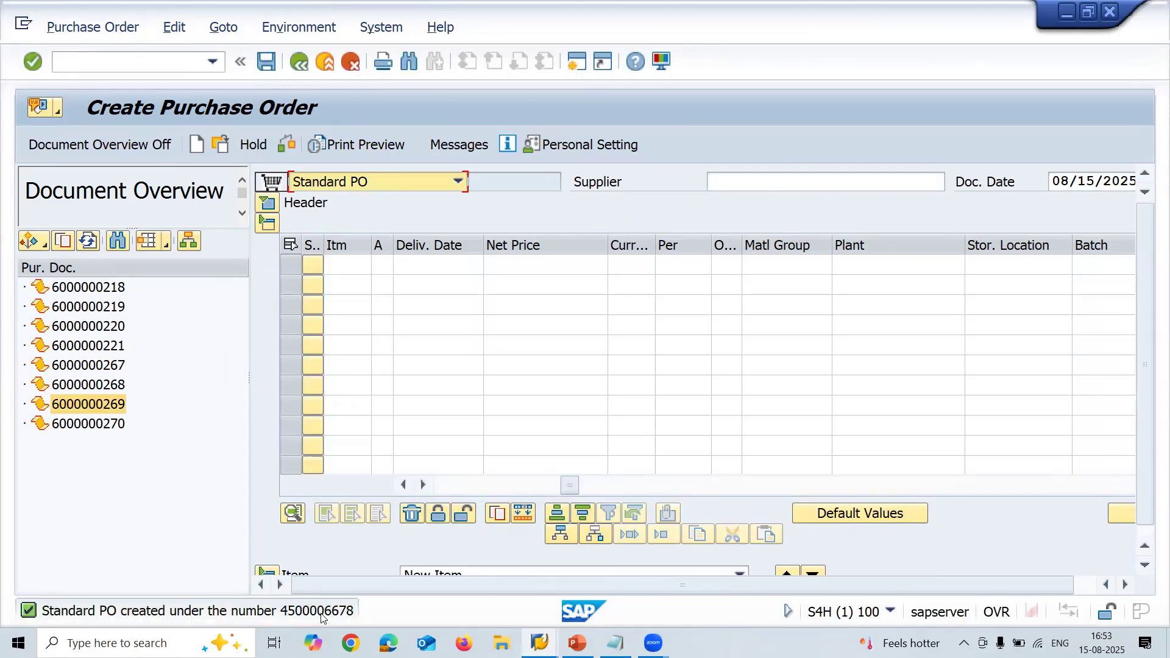
pyautogui.doubleClick(321, 612)
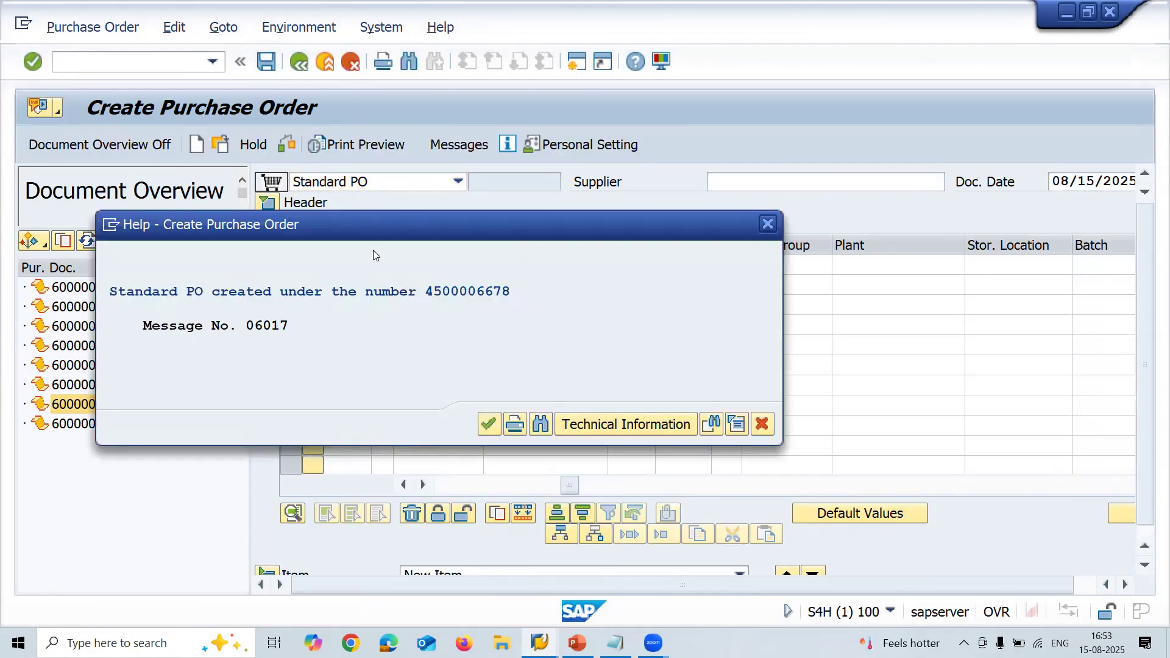
pyautogui.hotkey('ctrl', 'y')
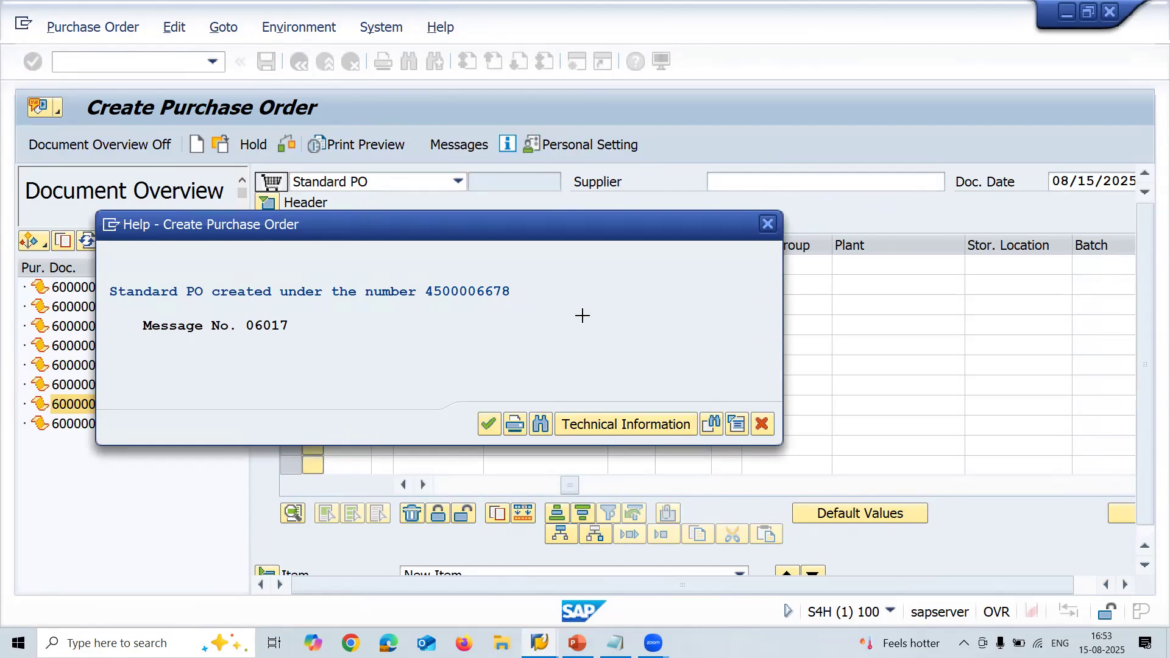
pyautogui.moveTo(512, 296); pyautogui.dragTo(444, 286)
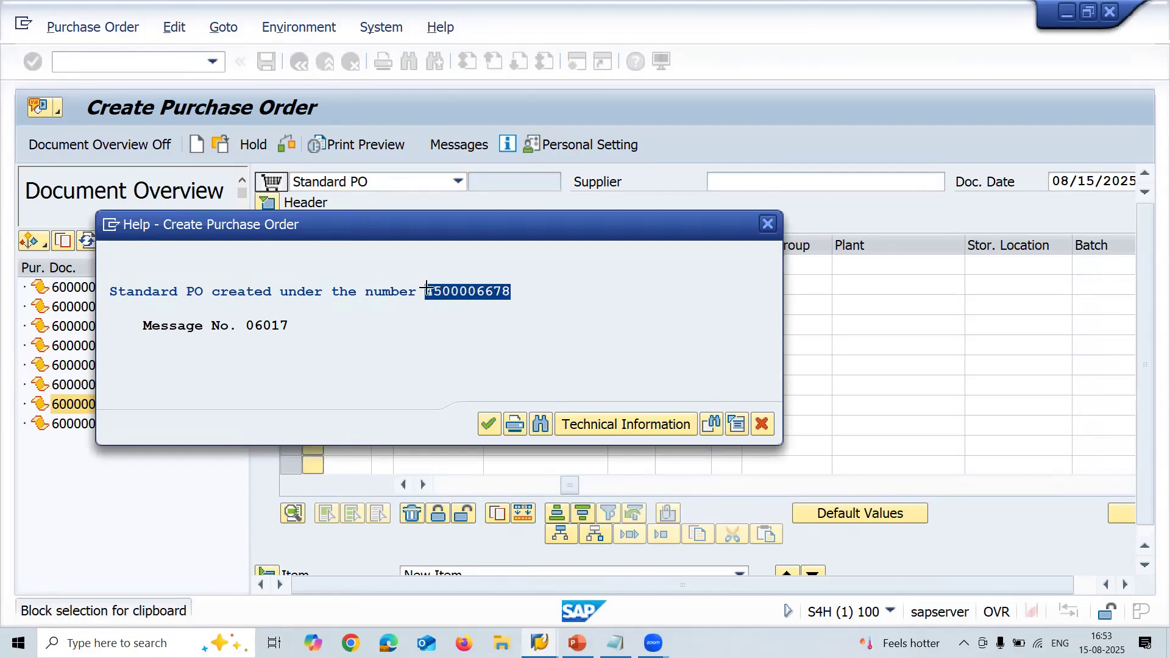
pyautogui.hotkey('ctrl', 'c')
pyautogui.press('Return')
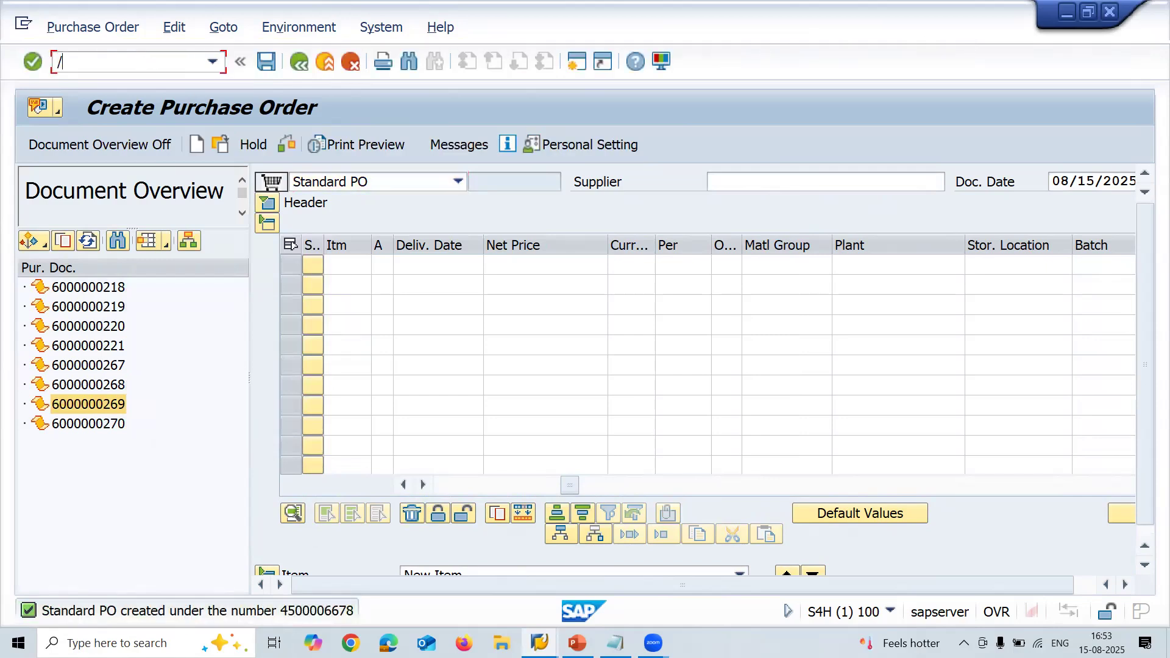
# - Open the goods receipt transaction and load the purchase order using the copied number
pyautogui.press('Return')
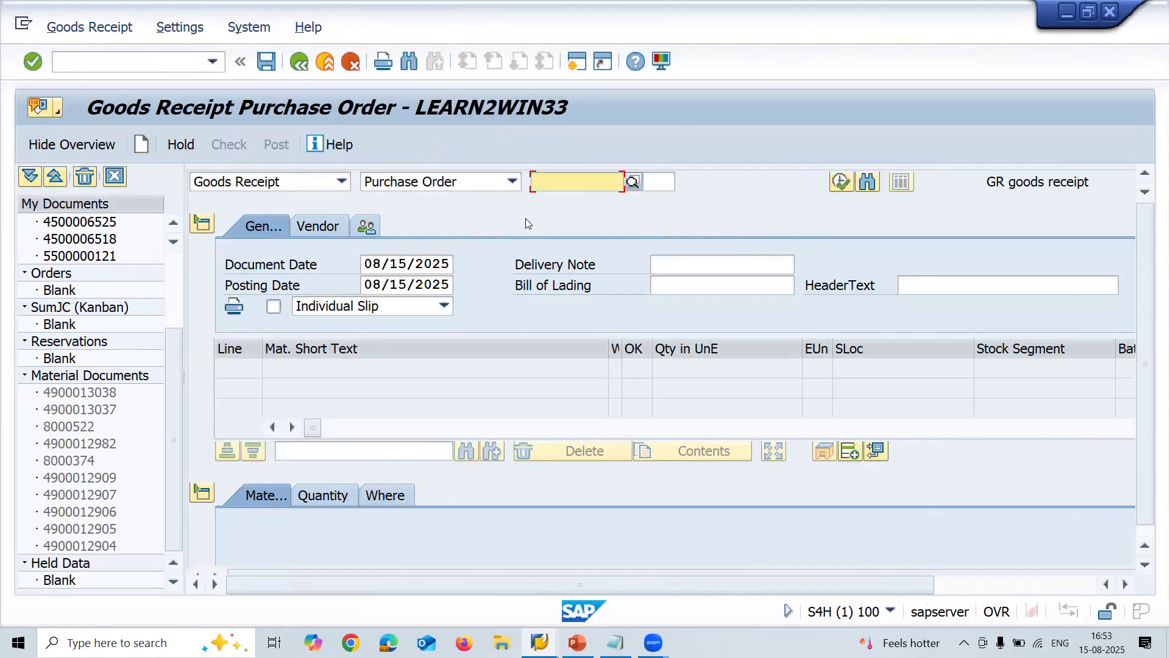
pyautogui.hotkey('ctrl', 'v')
pyautogui.press('Return')
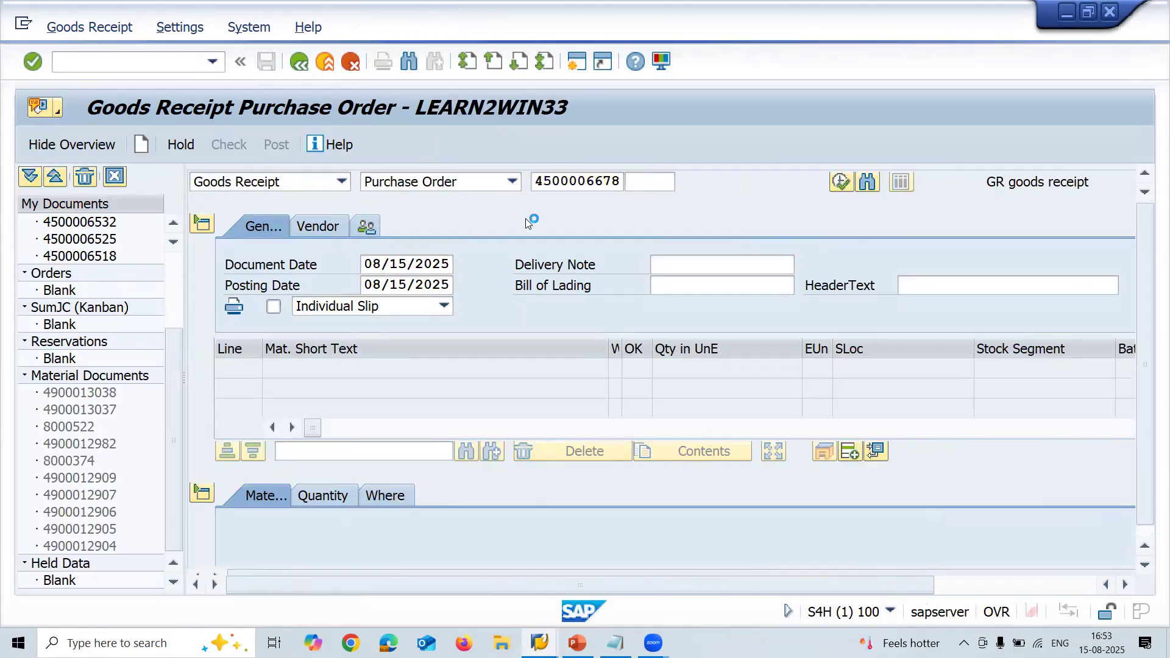
# - Mark line 1, REAR MONO SUSPENSION R15 YAMAHA, as Item OK and post the goods receipt
pyautogui.click(1060, 586)
pyautogui.click(1130, 517)
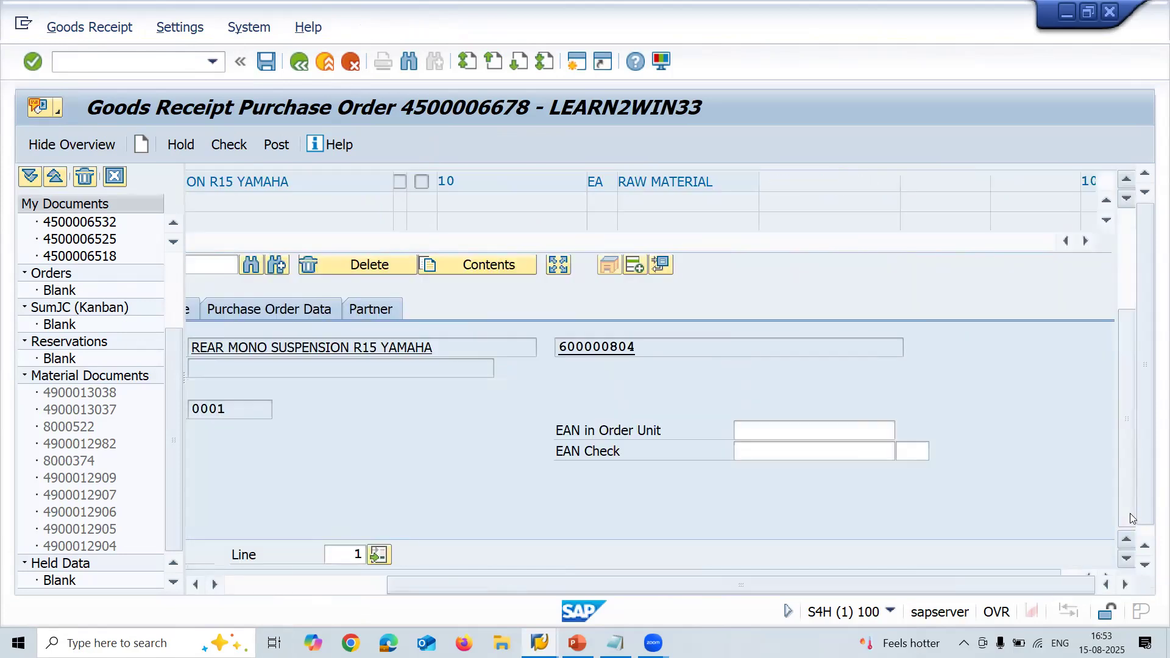
pyautogui.click(336, 584)
pyautogui.click(309, 561)
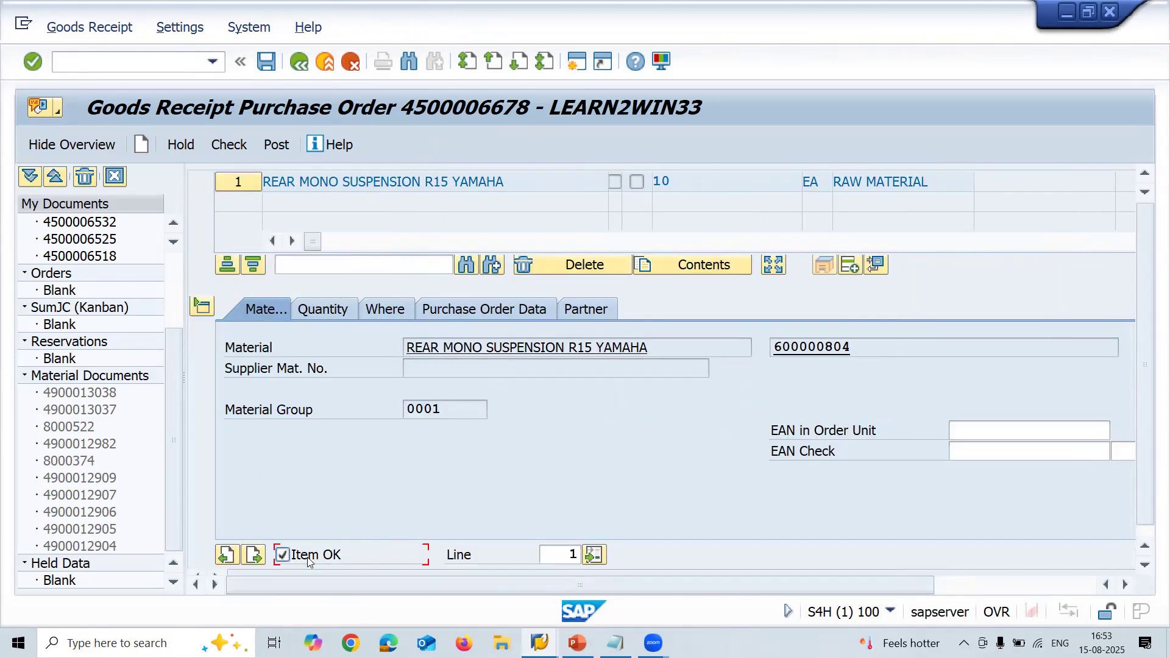
pyautogui.click(275, 144)
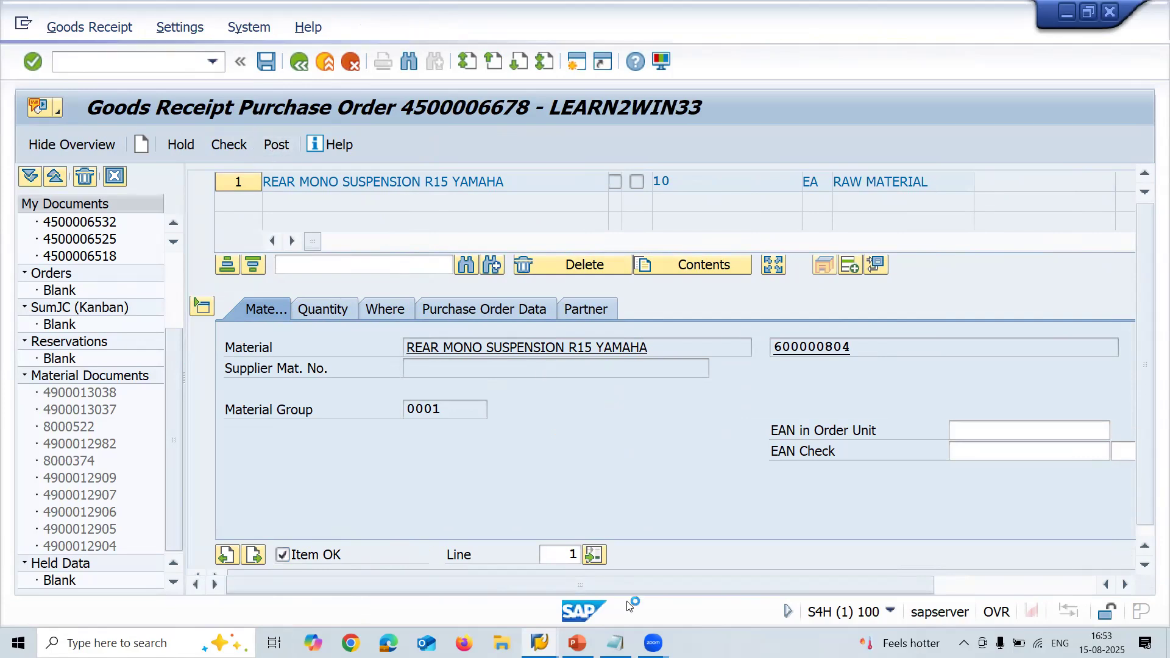
# - In the second SAP session, run the stock overview for material 600000804, check its unrestricted-use stock, and return to the selection
pyautogui.moveTo(540, 638)
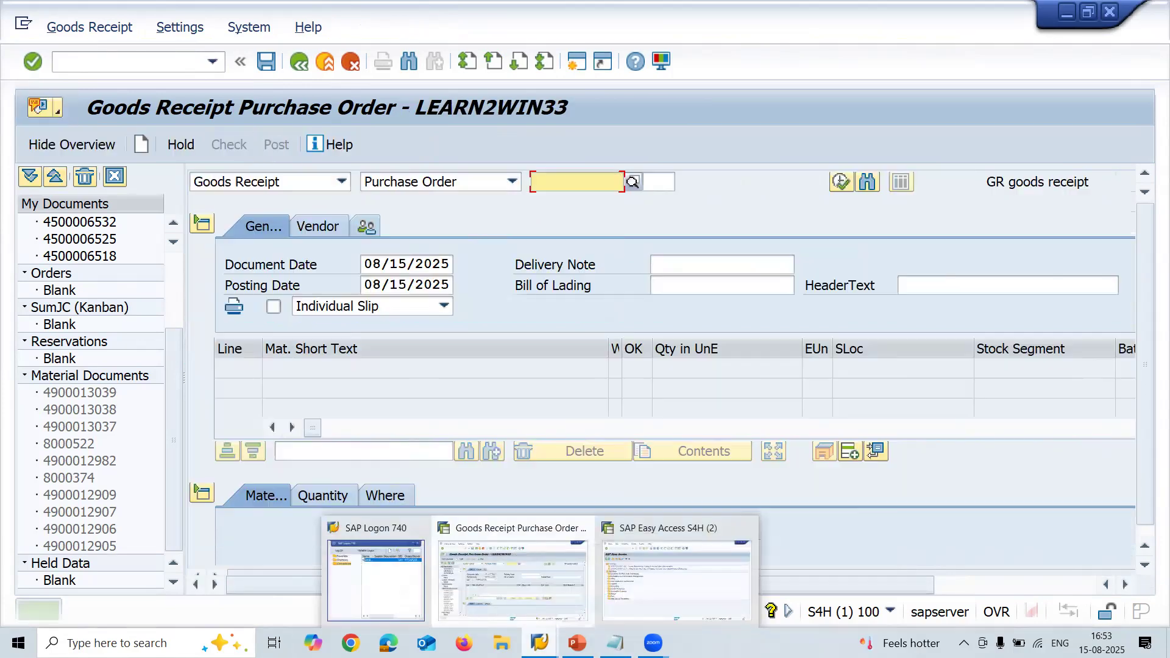
pyautogui.click(672, 576)
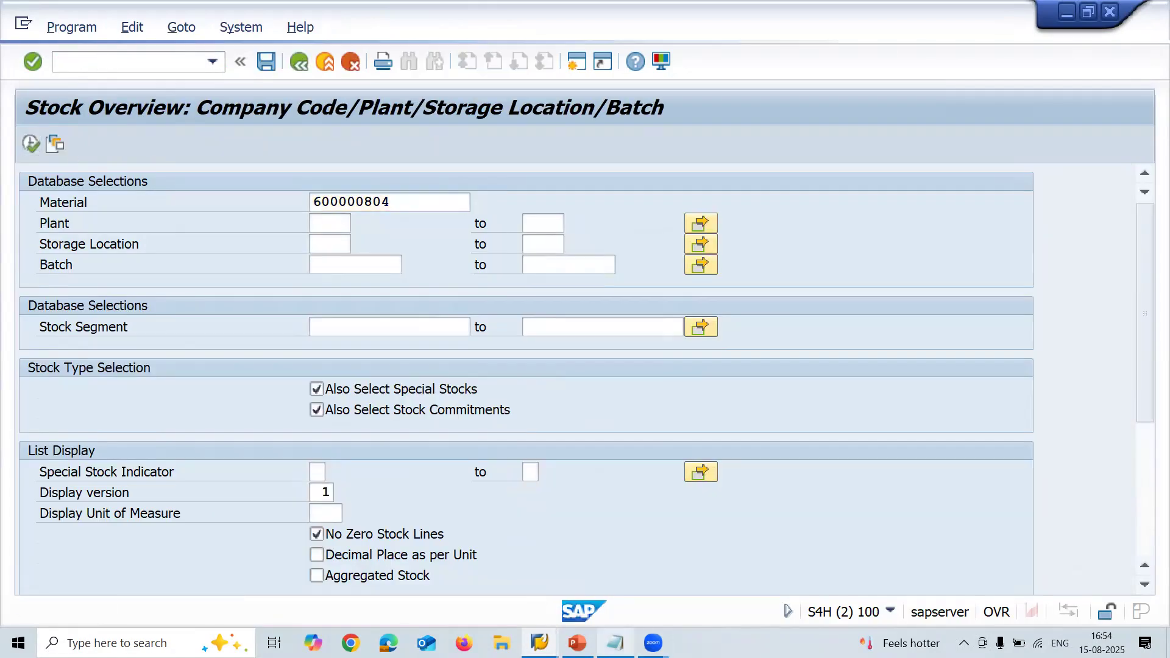
pyautogui.click(614, 643)
pyautogui.click(615, 642)
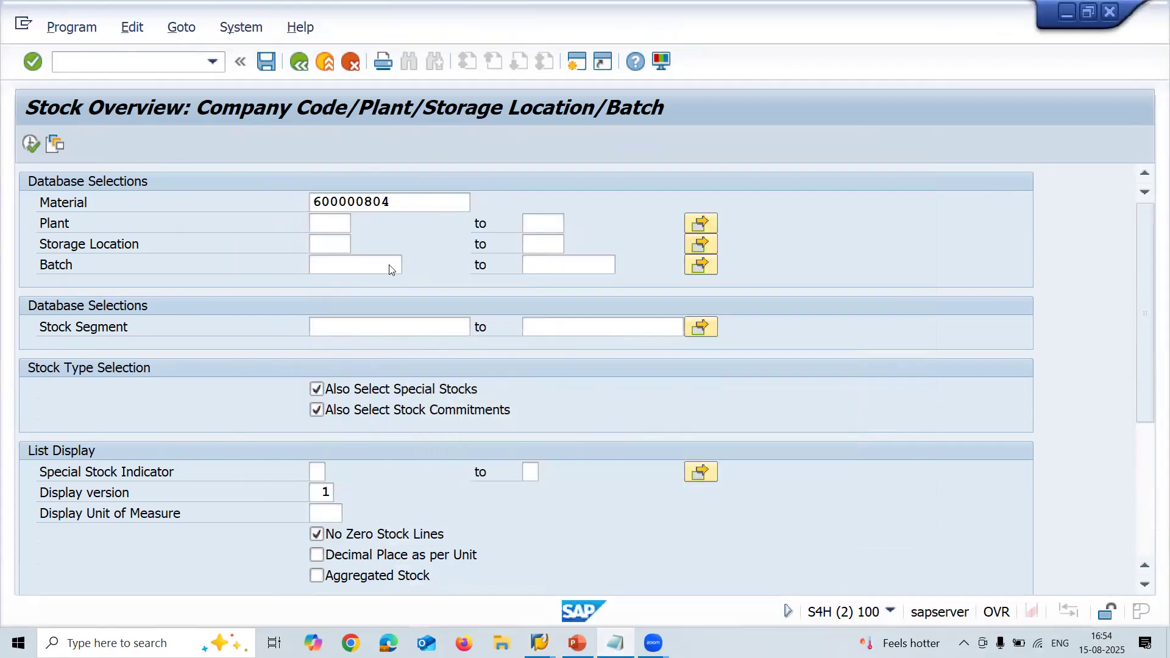
pyautogui.click(31, 144)
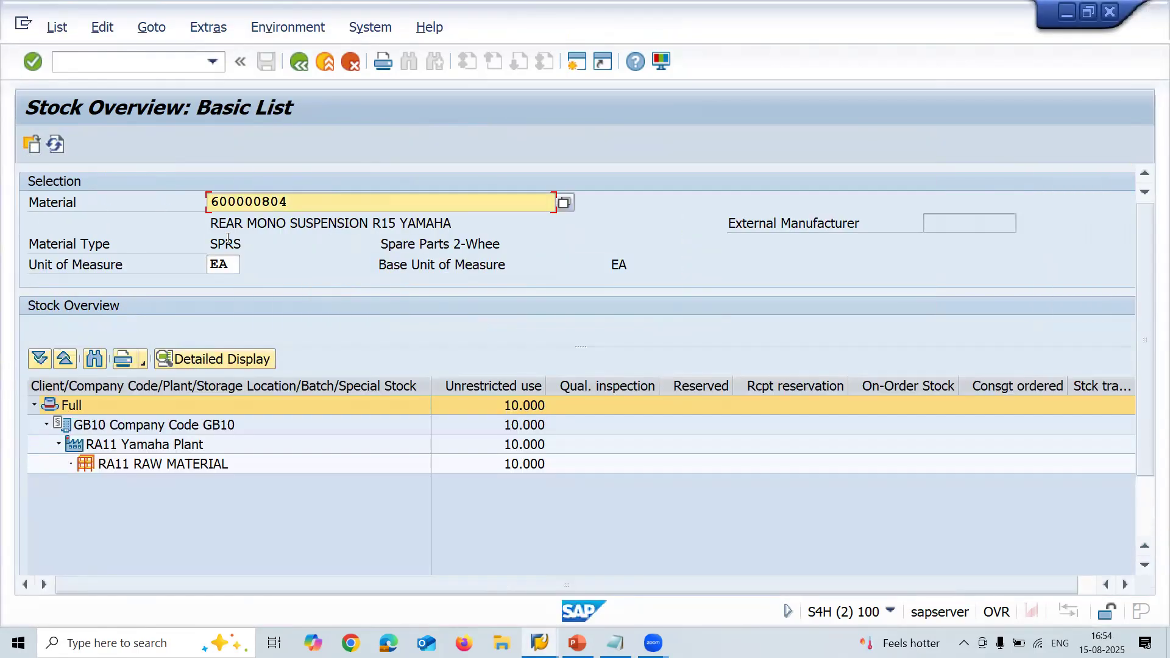
pyautogui.click(487, 388)
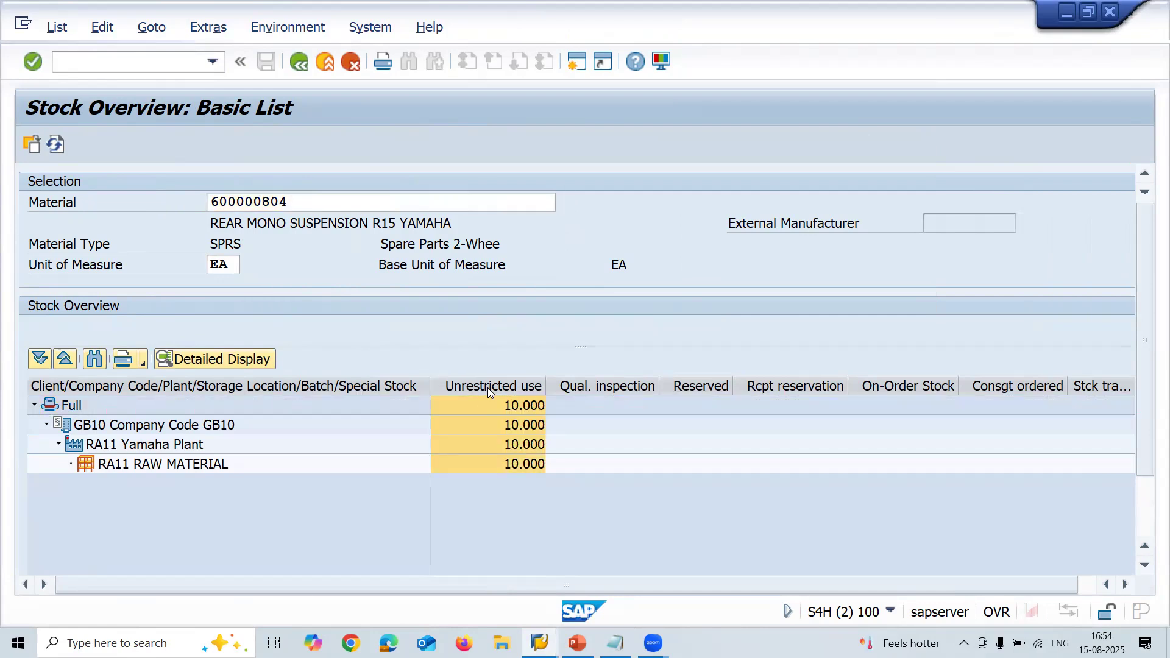
pyautogui.click(302, 67)
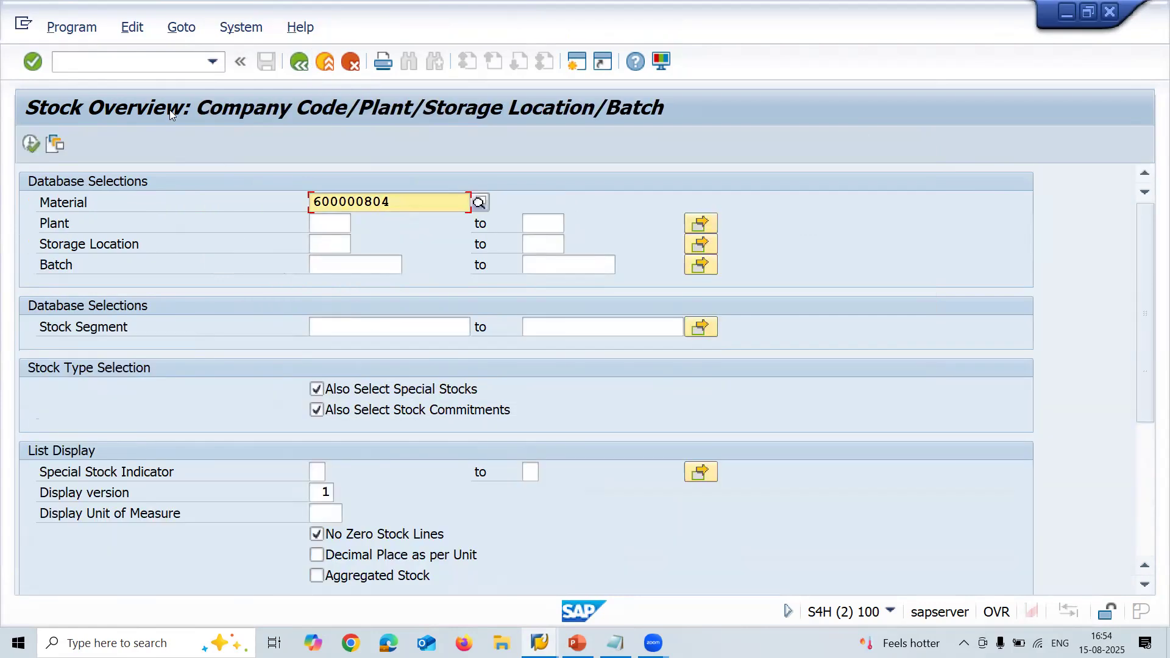
# - Rerun the stock overview for material 600000804 to check its unrestricted-use stock, and return to the SAP Easy Access screen
pyautogui.click(30, 144)
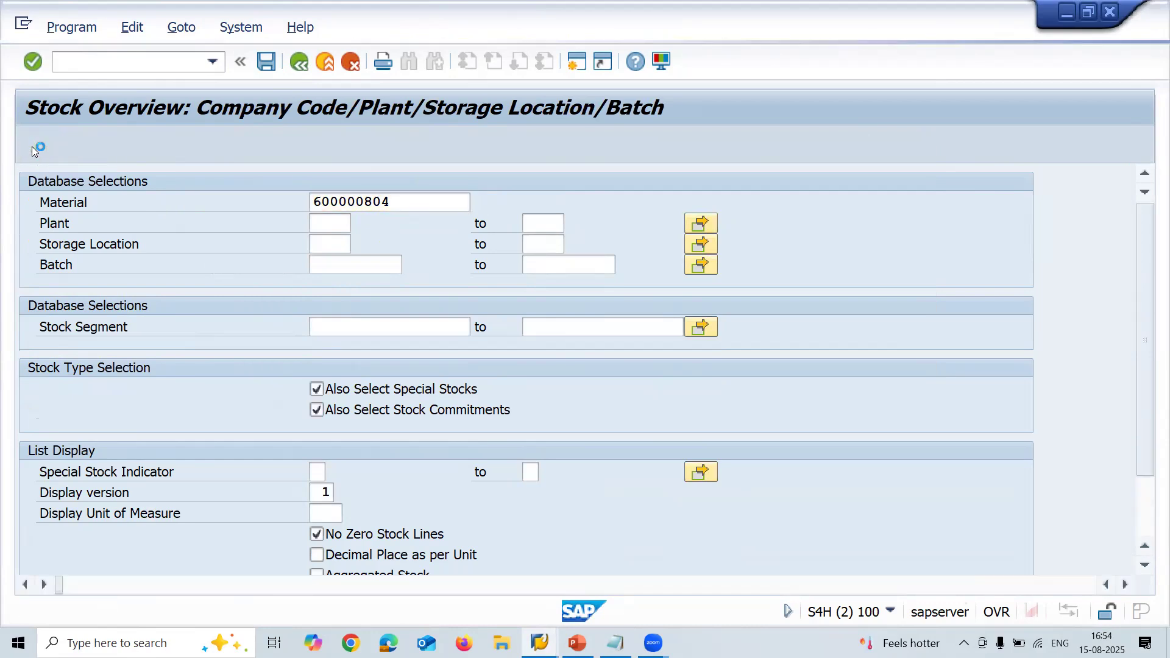
pyautogui.press('F3')
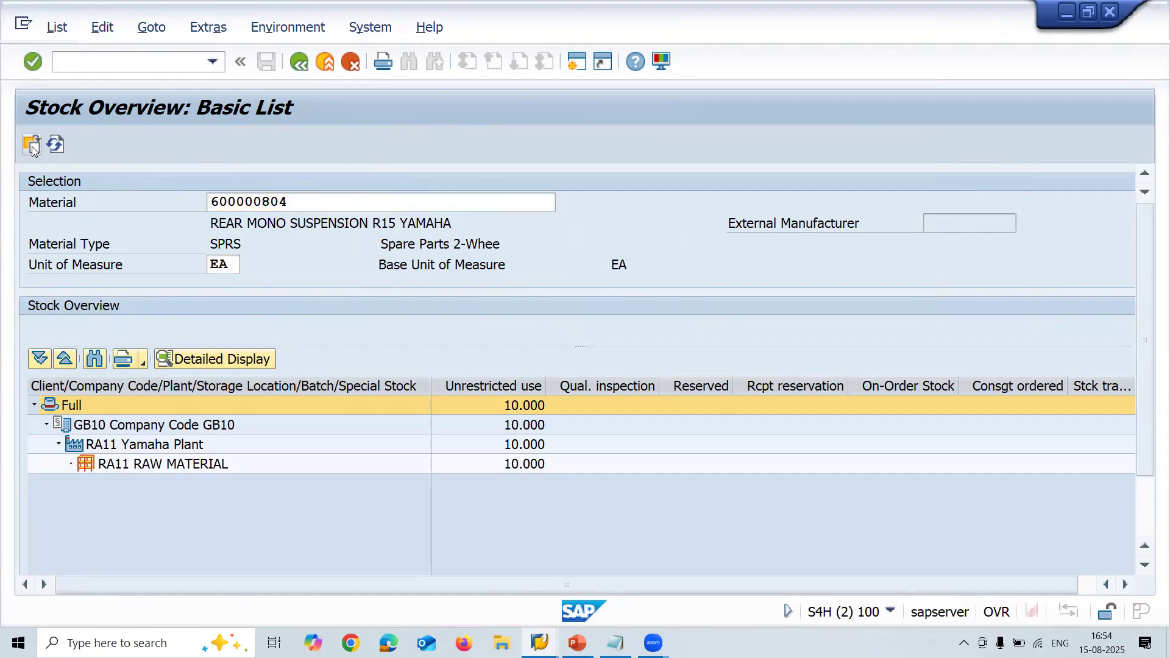
pyautogui.press('F3')
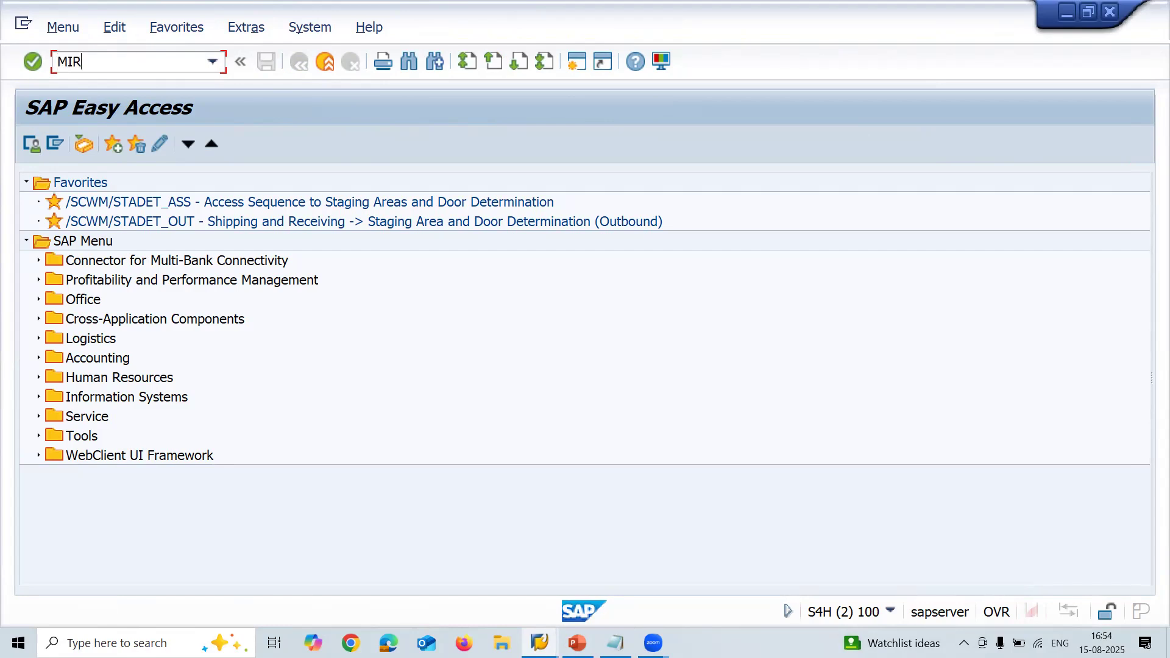
# - Open the Enter Incoming Invoice transaction for company code GB10 and set the invoice date to 08/12/2025
pyautogui.press('Return')
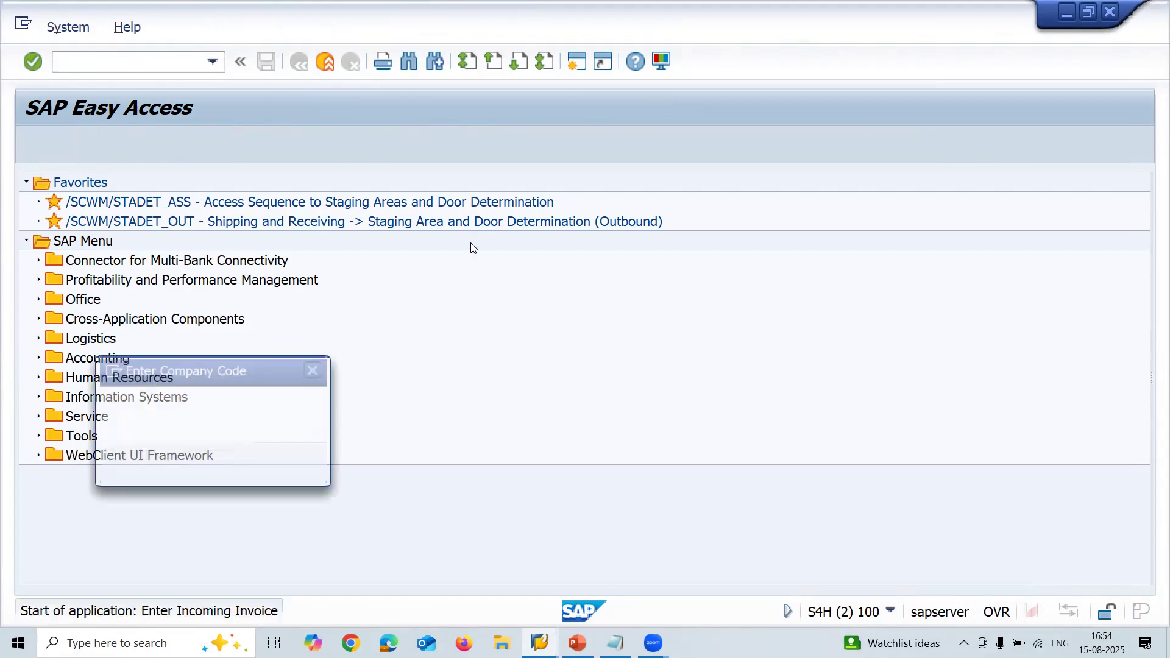
pyautogui.press('Down')
pyautogui.press('Down')
pyautogui.press('Return')
pyautogui.press('Return')
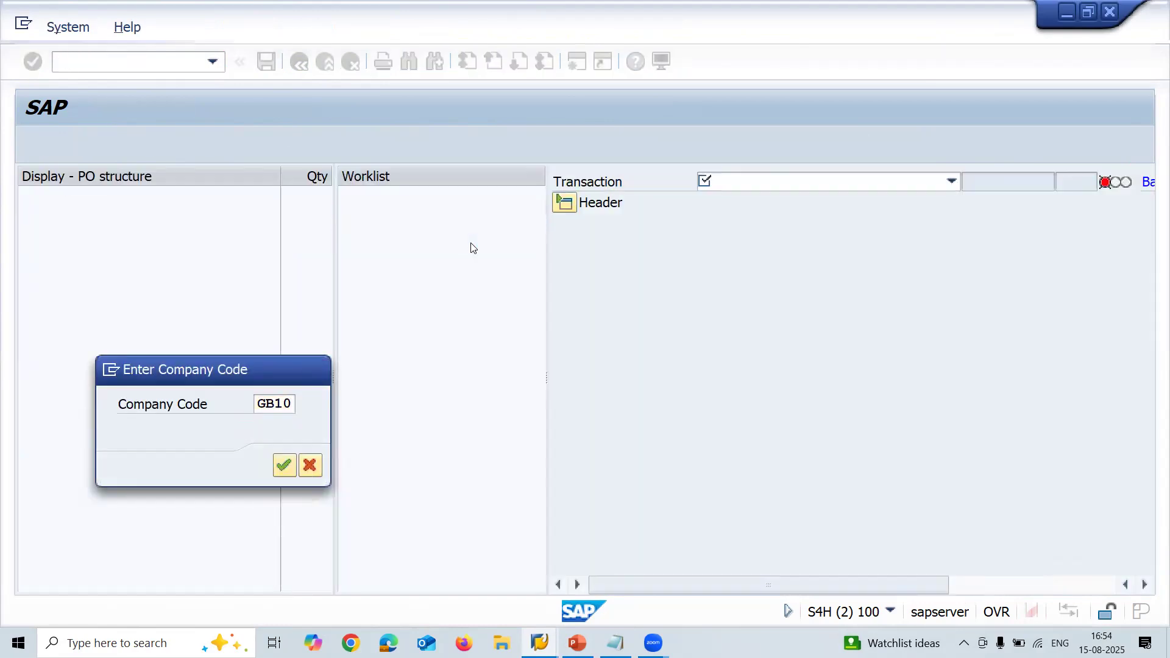
pyautogui.press('Down')
pyautogui.press('Down')
pyautogui.press('Return')
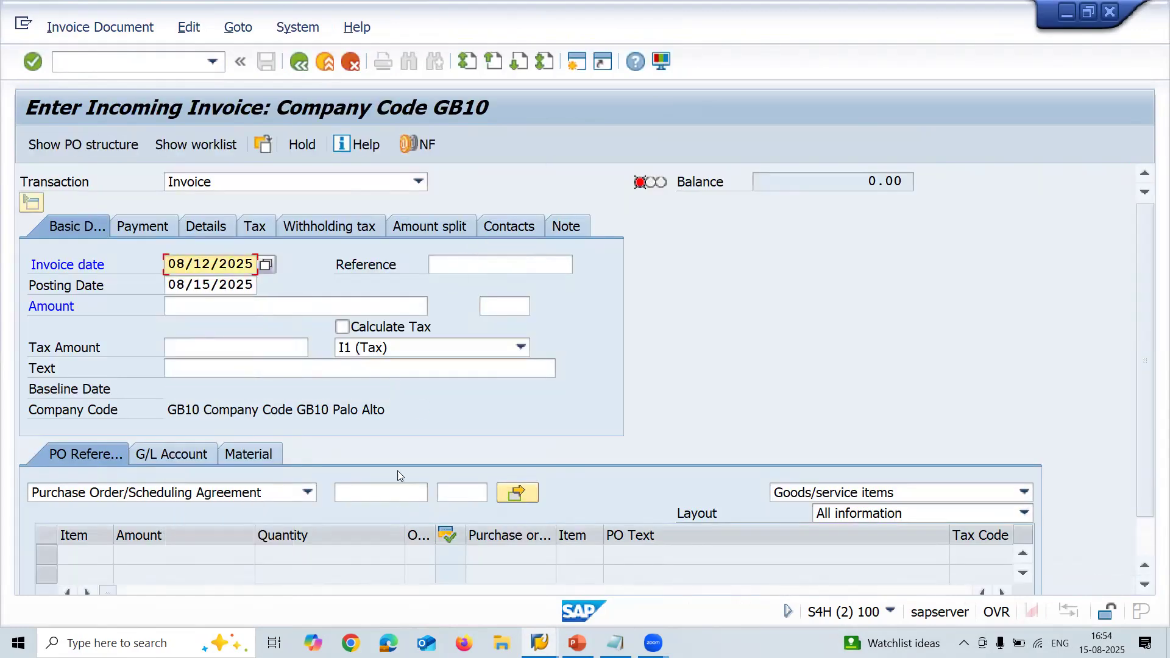
# - Enable automatic tax calculation on the invoice and load the purchase order items using the copied order number
pyautogui.click(412, 327)
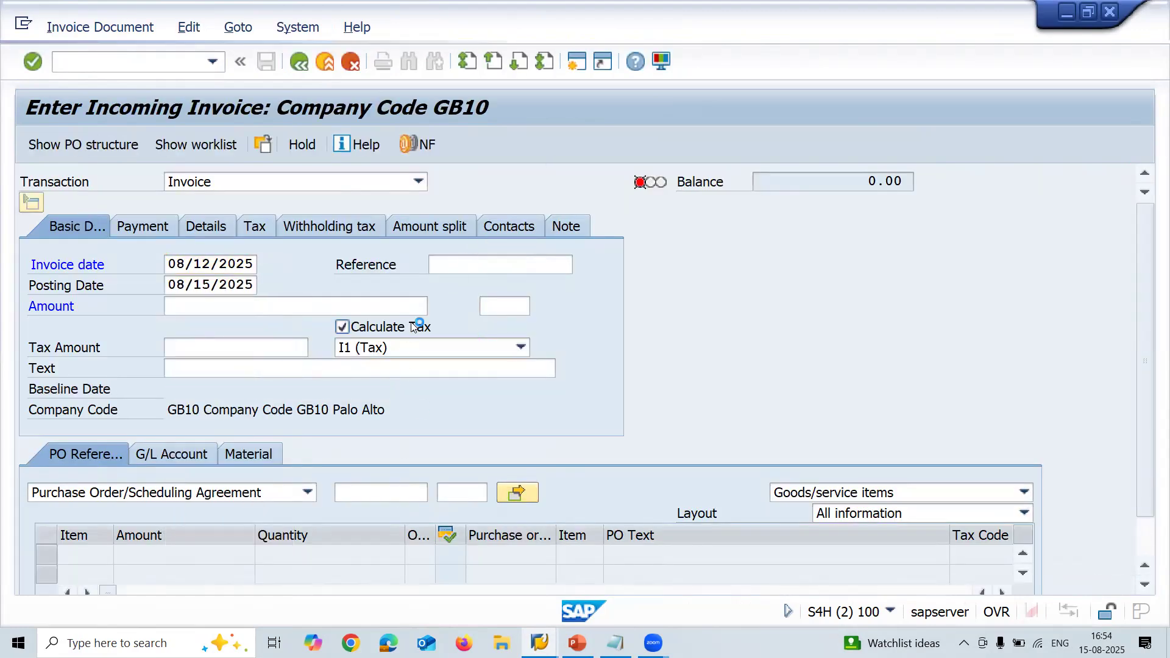
pyautogui.click(374, 494)
pyautogui.hotkey('ctrl', 'v')
pyautogui.press('Return')
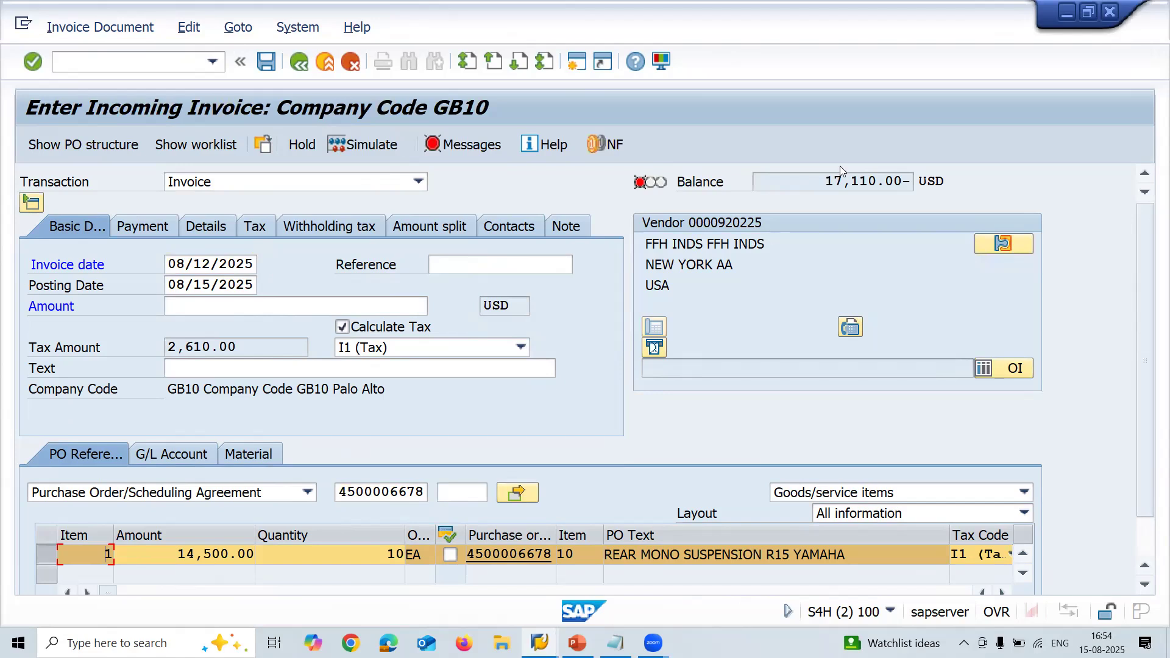
# - Enter the outstanding balance of 17,110.00 USD as the invoice amount to clear the balance
pyautogui.moveTo(826, 180); pyautogui.dragTo(869, 179)
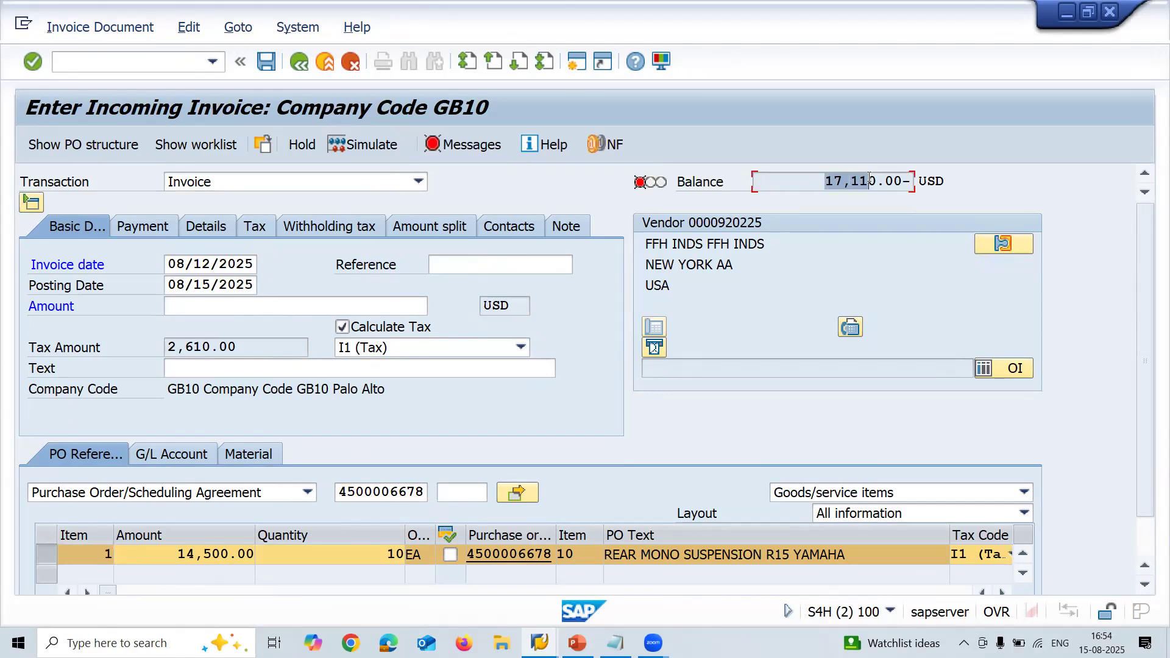
pyautogui.click(903, 179)
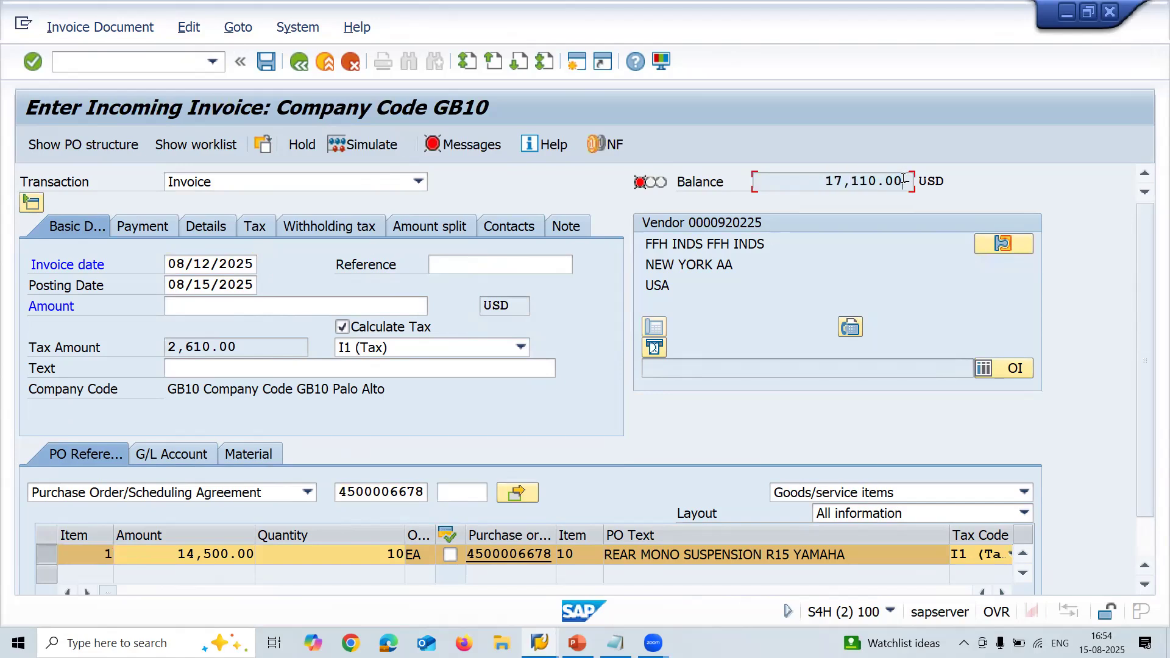
pyautogui.click(232, 306)
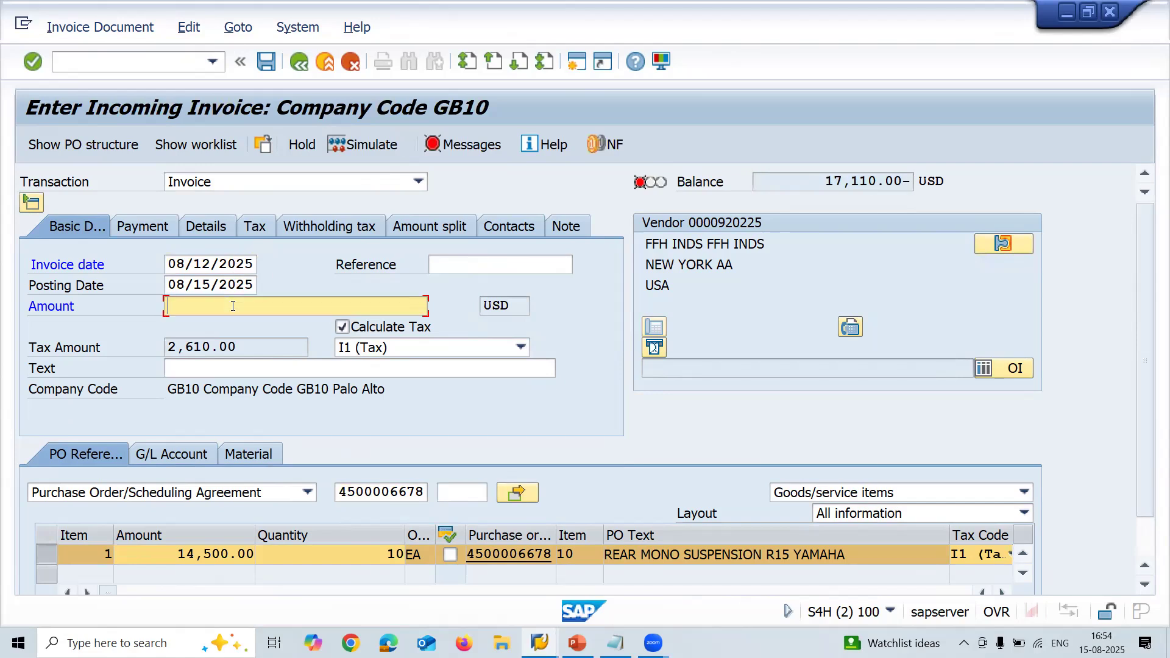
pyautogui.press('Return')
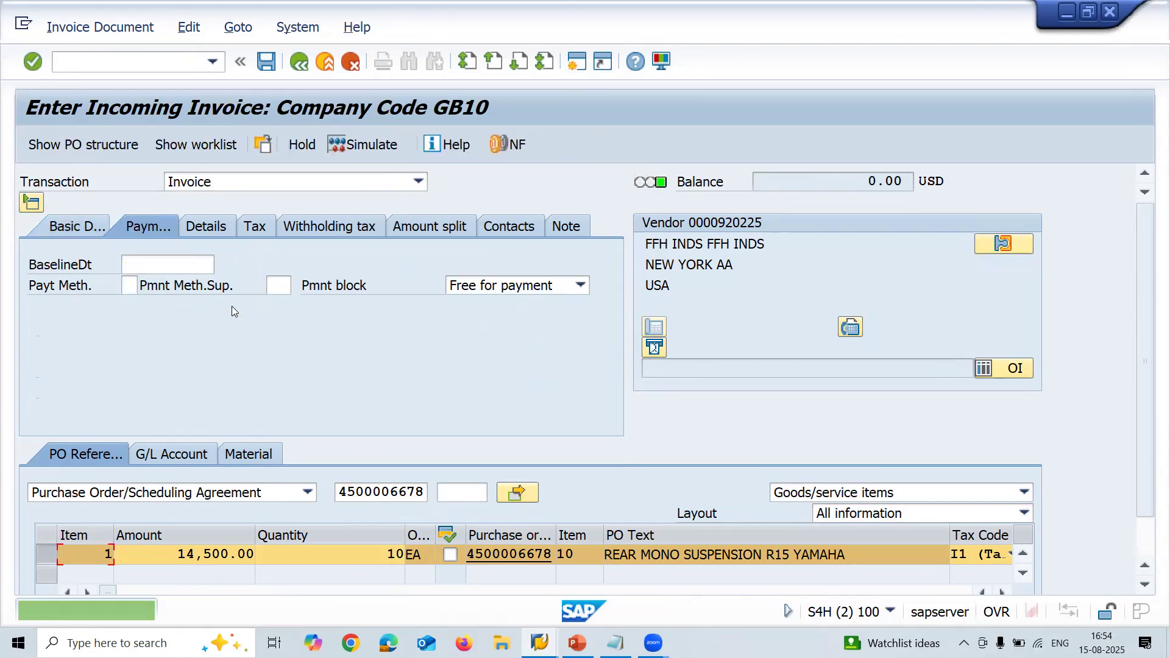
# - Set the payment baseline date to 08/20/2025 and post the incoming invoice
pyautogui.click(160, 264)
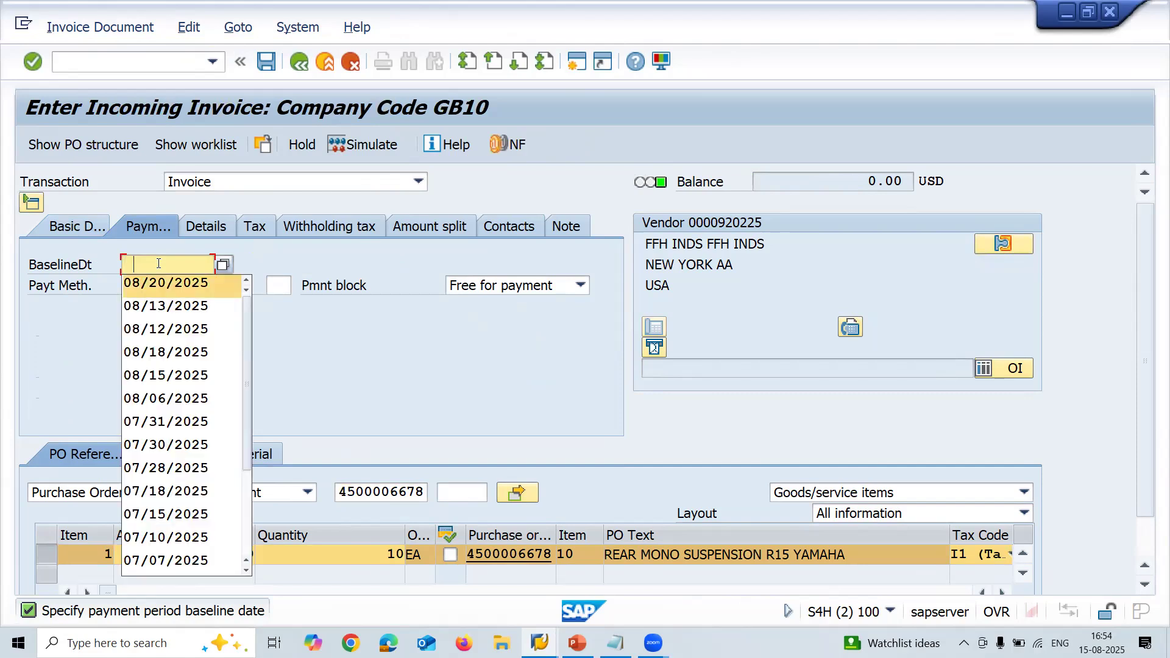
pyautogui.click(168, 297)
pyautogui.press('Return')
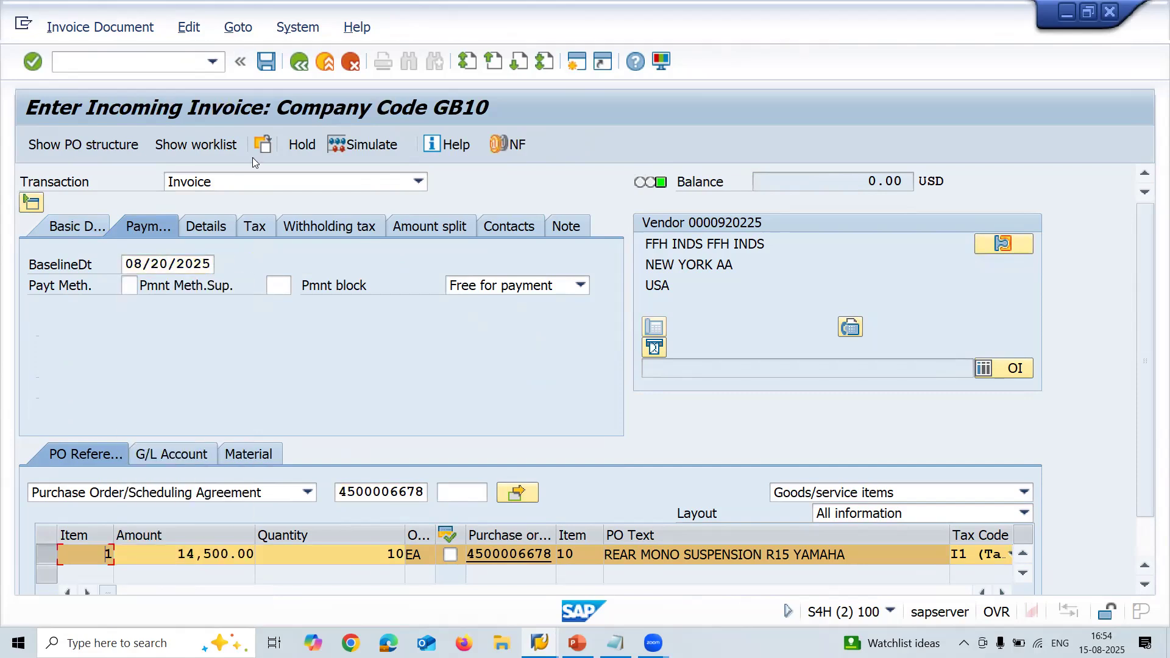
pyautogui.click(267, 62)
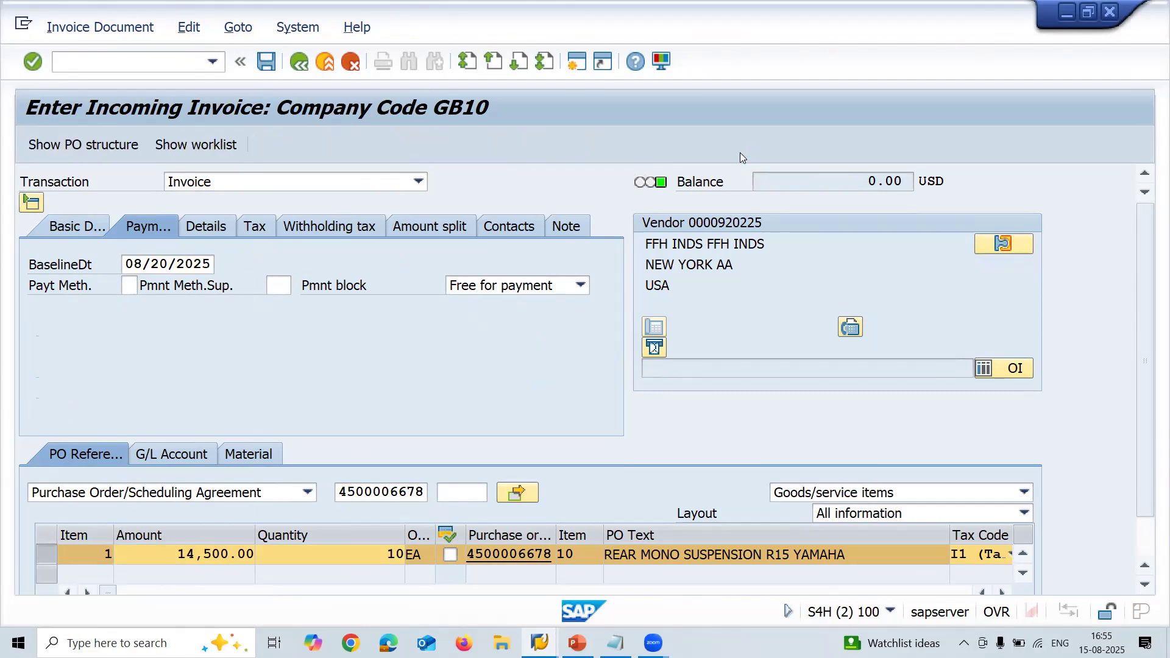